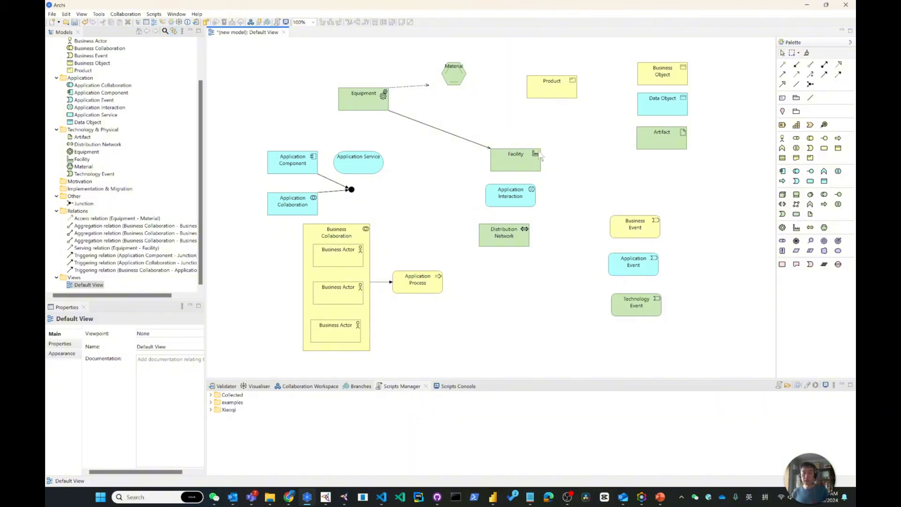
Step: Add a Location element to the view and move it beside Equipment, above Application Component
left_click(783, 112)
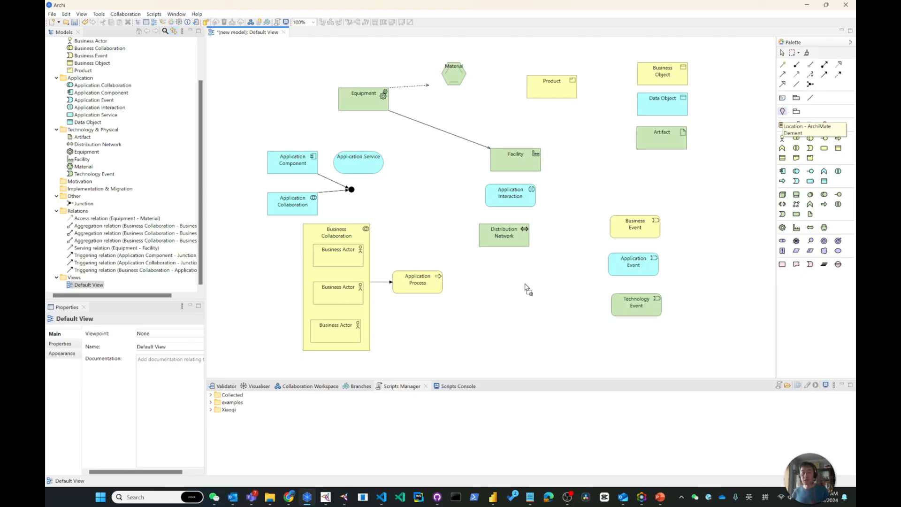
left_click(467, 295)
left_click(463, 350)
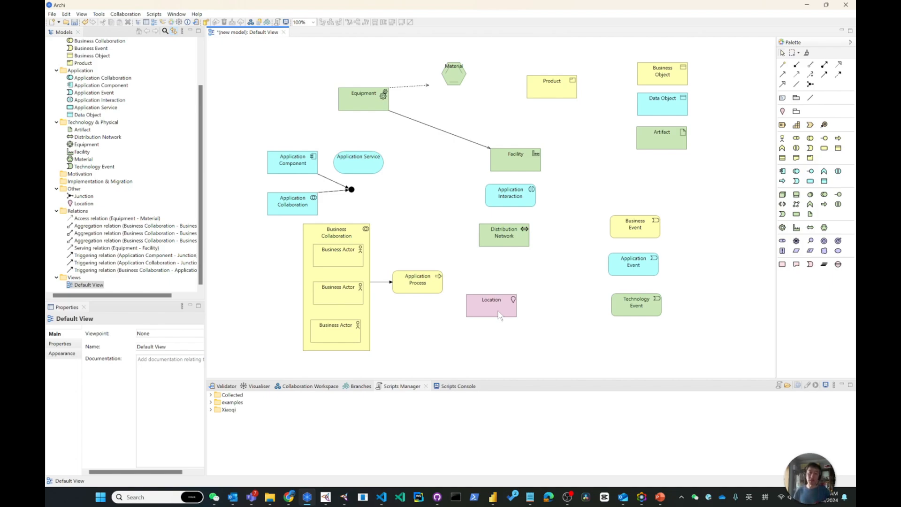
left_click_drag(499, 313, 279, 114)
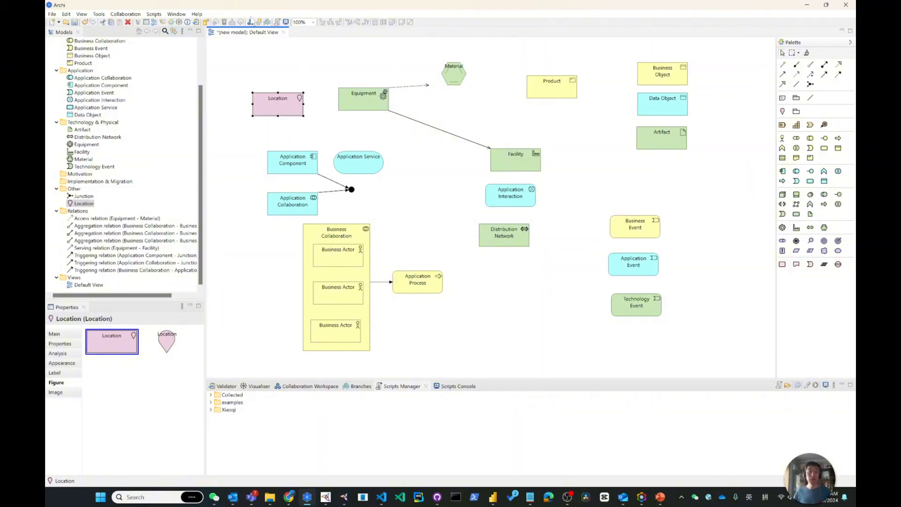
Step: Create a serving relation from Application Component to Location and align the component directly beneath it
left_click(782, 64)
left_click(278, 166)
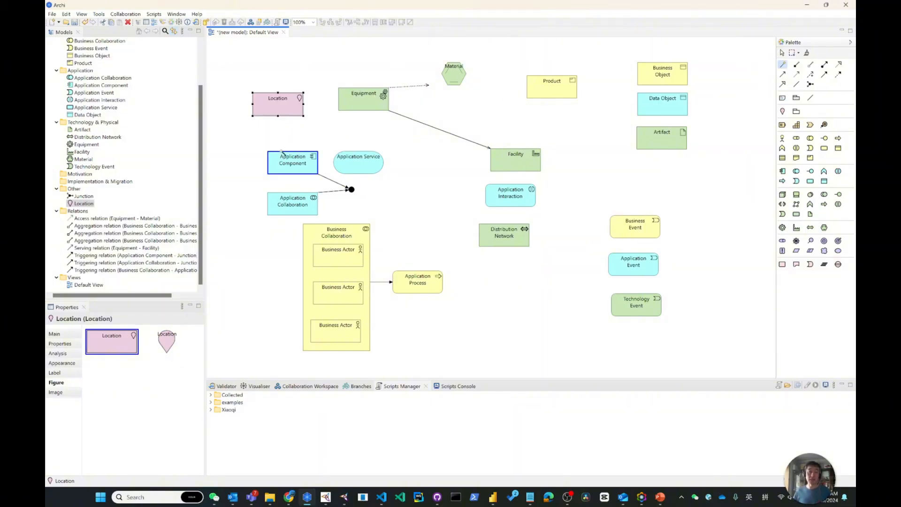
left_click(288, 105)
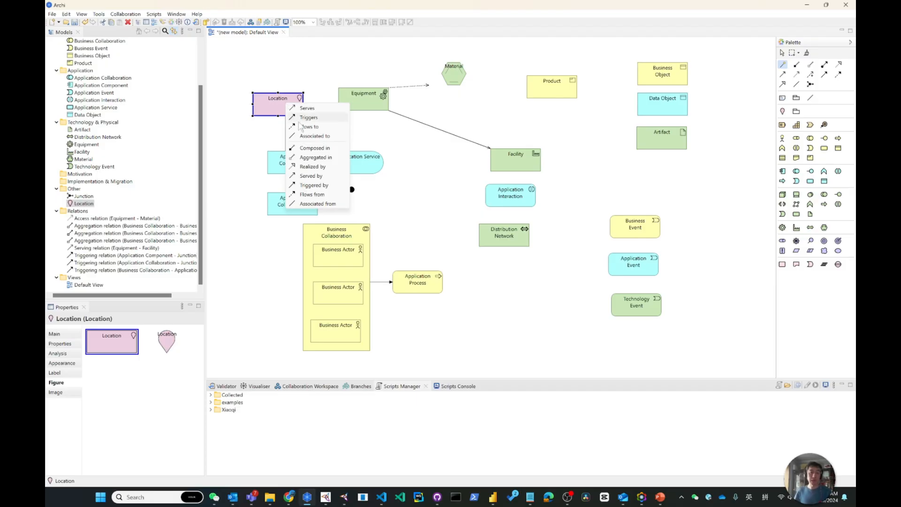
left_click(305, 111)
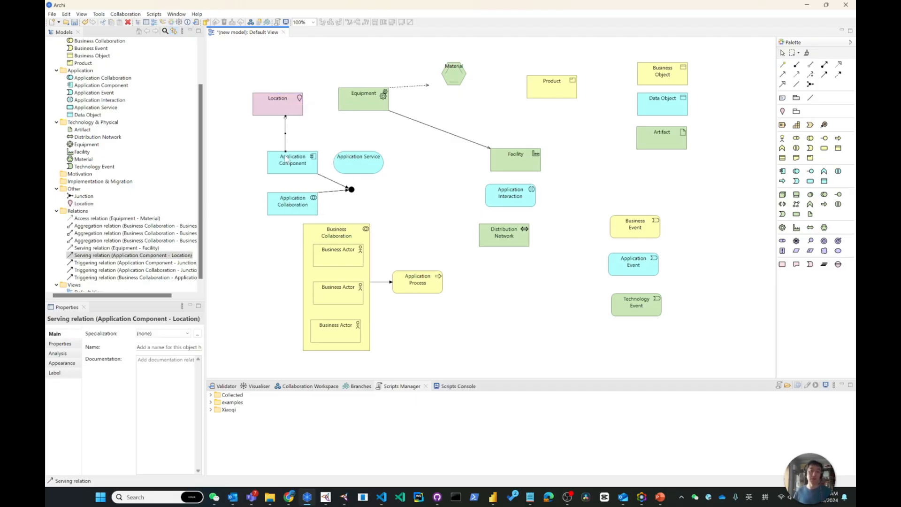
left_click_drag(288, 159, 271, 156)
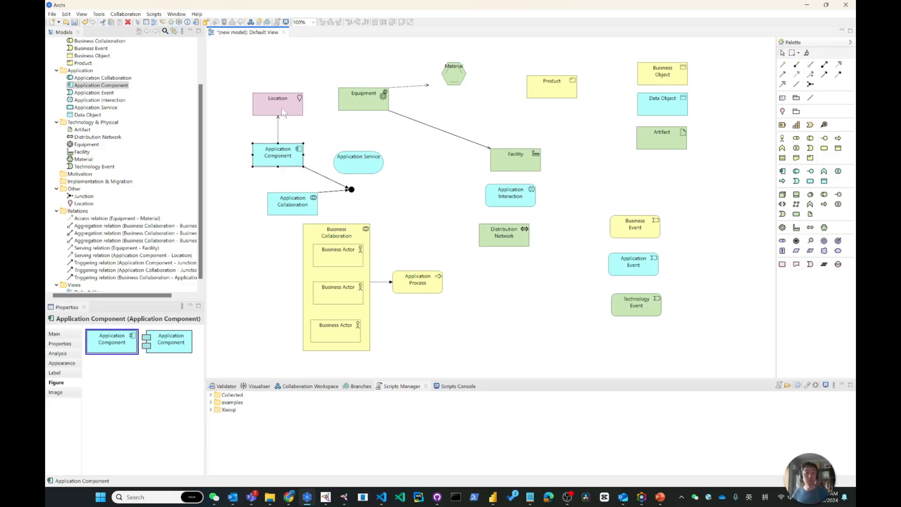
Step: Add a second Location below Equipment and create a serving relation to it from Application Component
left_click(782, 112)
left_click(327, 120)
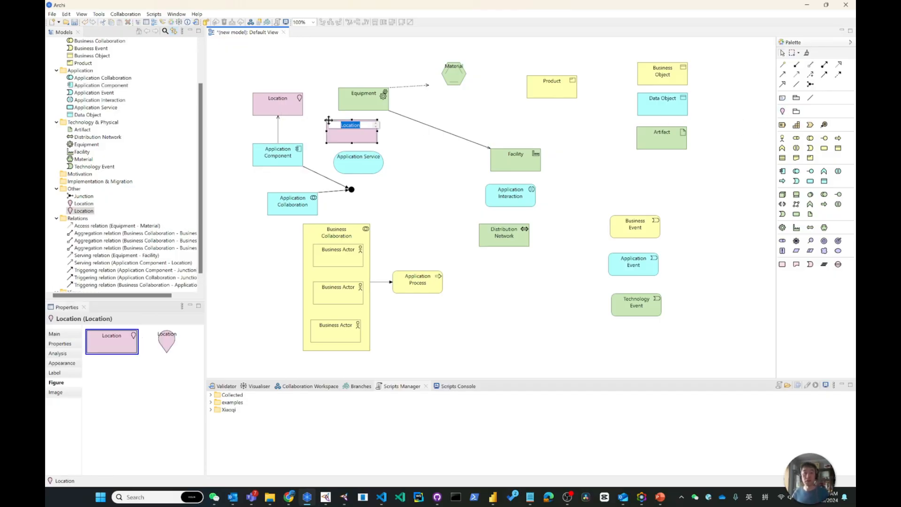
left_click(722, 159)
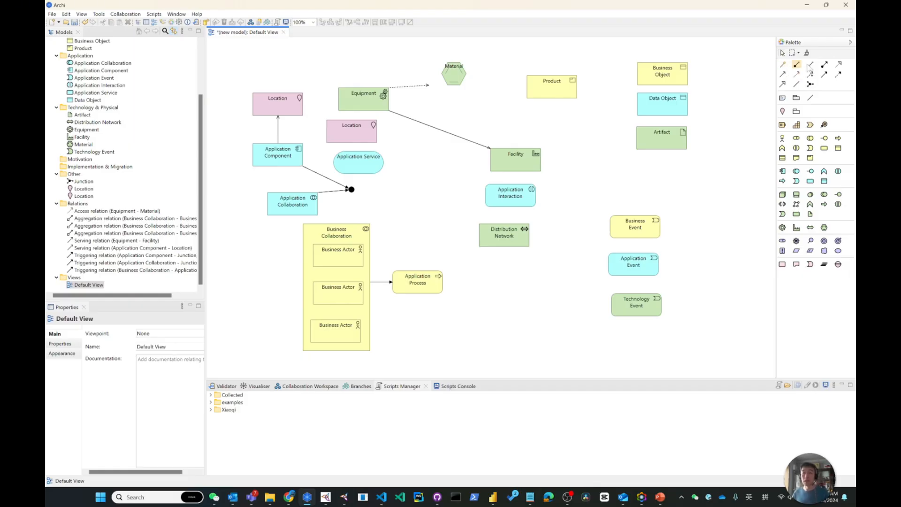
left_click(782, 74)
left_click(278, 154)
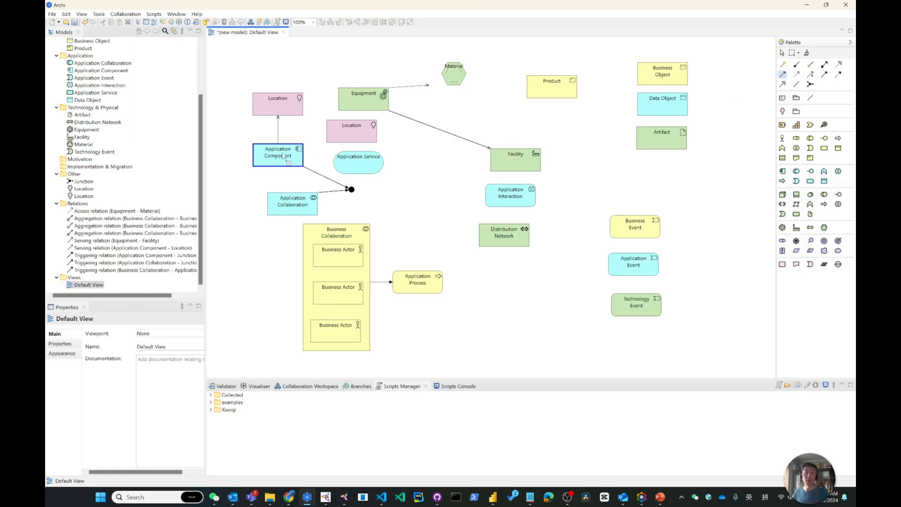
left_click(347, 124)
Step: Move the second Location to the other side of the first and centre Application Component below both
mouse_move(347, 124)
left_mouse_down()
mouse_move(331, 102)
mouse_move(225, 79)
mouse_move(215, 97)
left_mouse_up()
left_click_drag(279, 159, 248, 159)
left_click(221, 375)
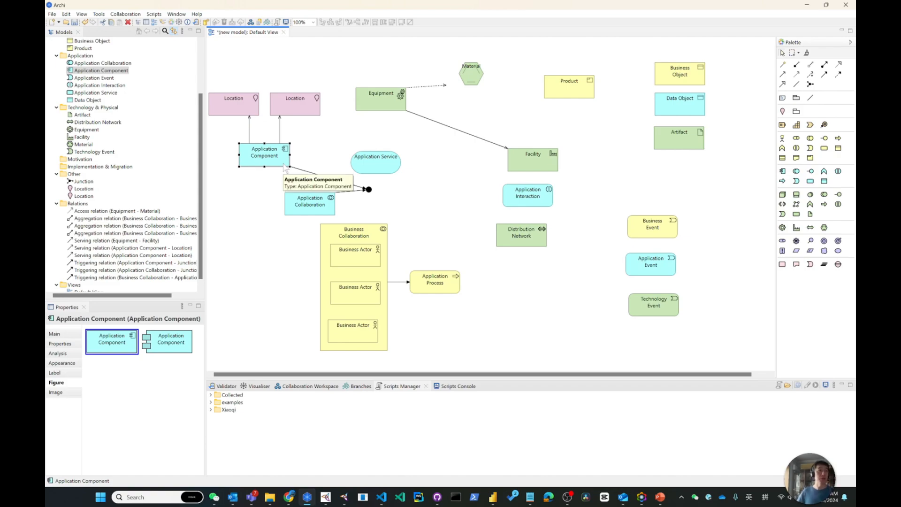
mouse_move(274, 160)
left_mouse_down()
mouse_move(276, 146)
mouse_move(277, 160)
left_mouse_up()
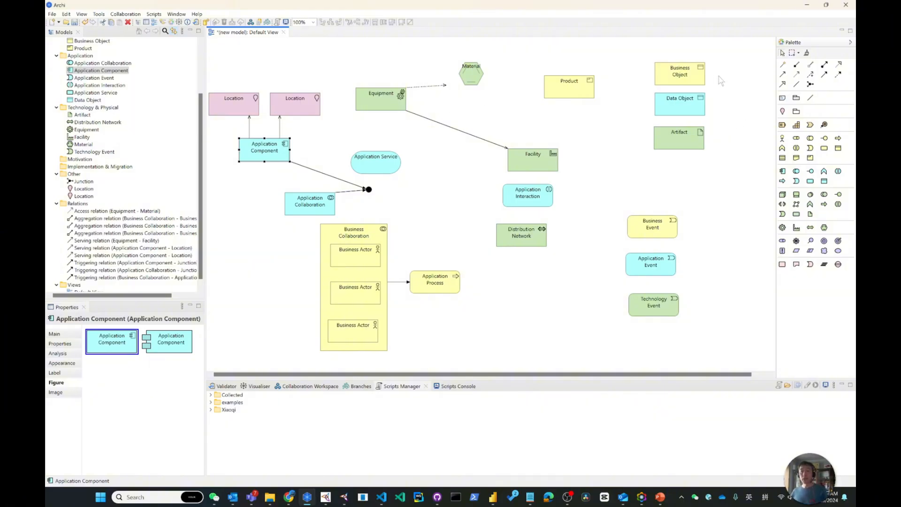
Step: Add a Grouping element, shrink it and place it between Artifact and Business Event
left_click(796, 112)
left_click(625, 163)
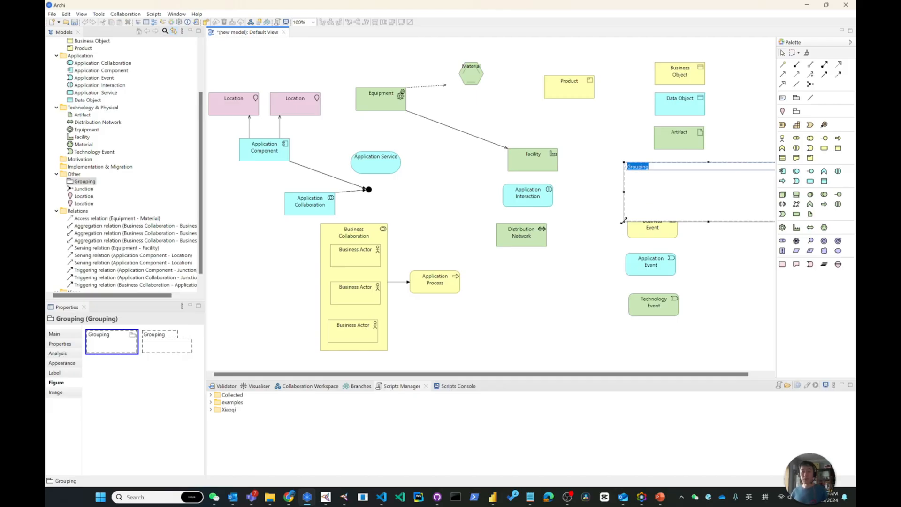
left_click_drag(623, 221, 660, 199)
left_click_drag(675, 185, 611, 189)
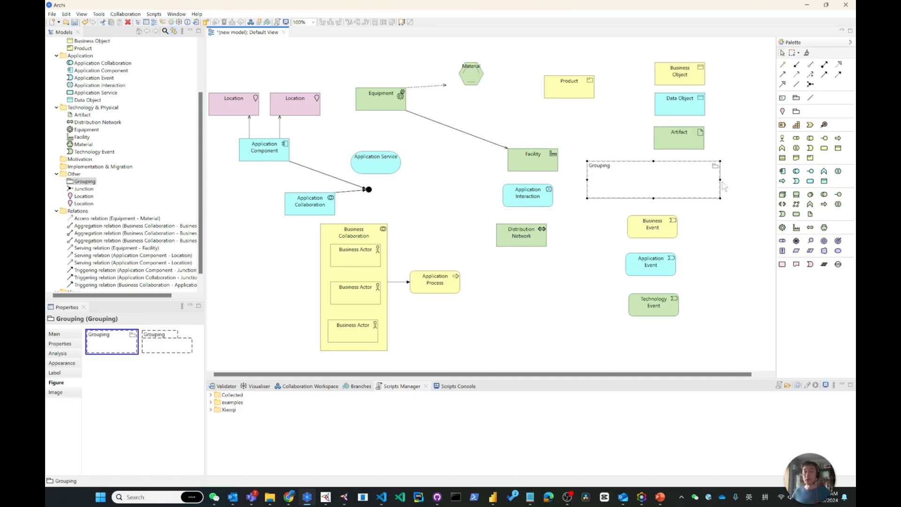
left_click_drag(720, 180, 706, 180)
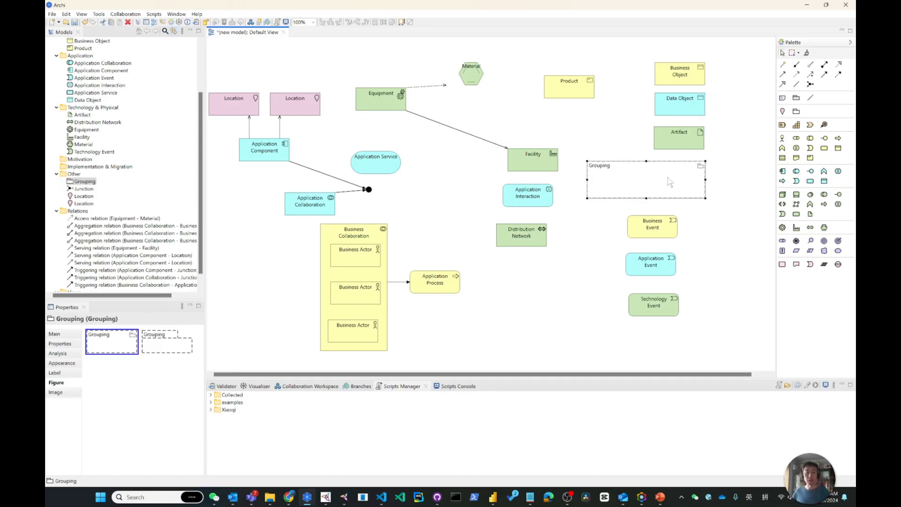
left_click(730, 171)
Step: Try the tabbed figure on the Grouping, then restore its plain rectangular figure
left_click(681, 171)
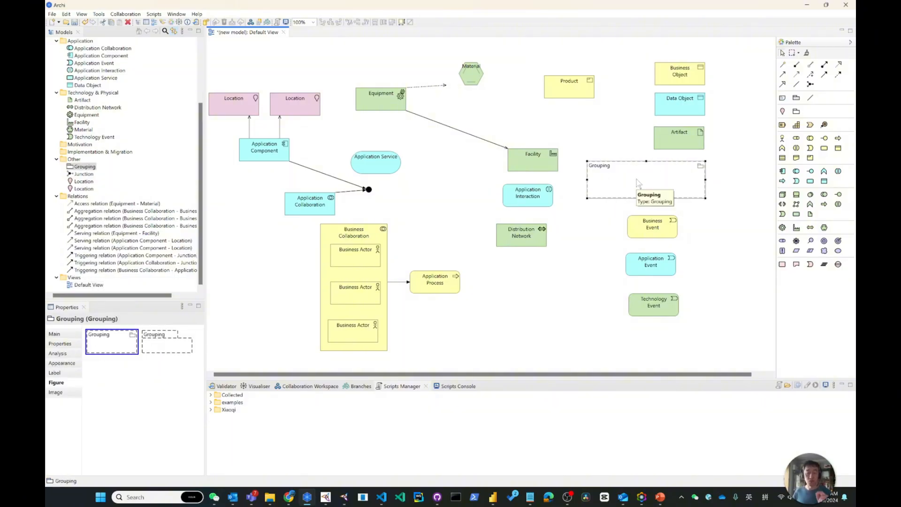
left_click(161, 349)
left_click(706, 215)
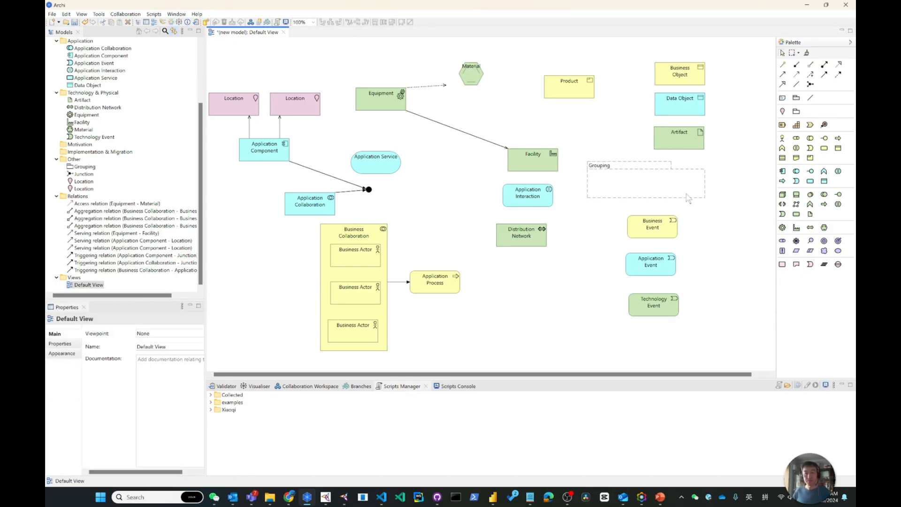
left_click(615, 180)
left_click(93, 346)
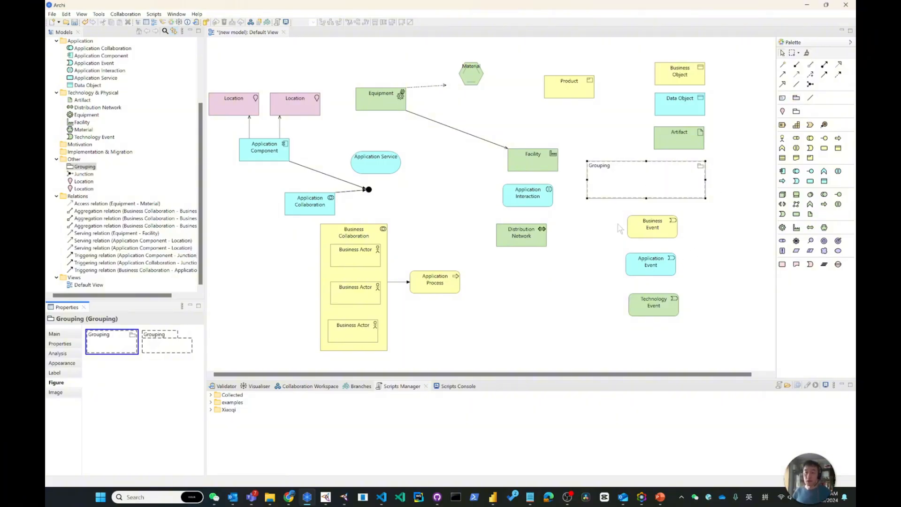
Step: Move the three event elements beside Application Service and place a visual Group in the freed space below the Grouping
left_click_drag(612, 212, 706, 330)
left_click_drag(654, 228, 444, 164)
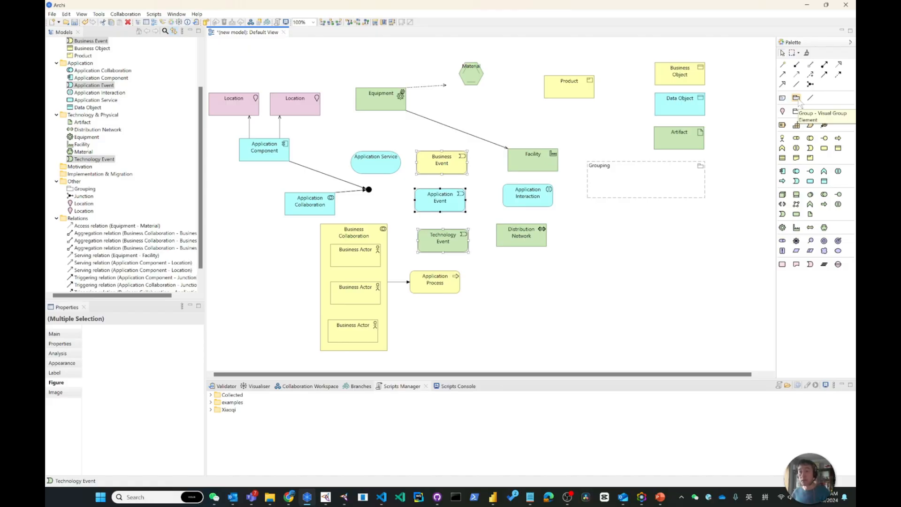
left_click(797, 100)
left_click(575, 223)
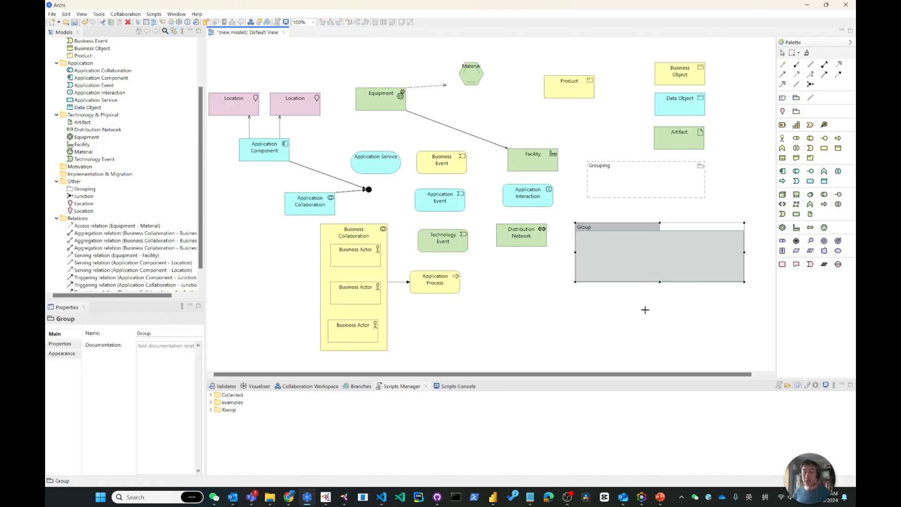
left_click(645, 310)
Step: Look through the Group's main, appearance, label, image and user property settings
left_click(610, 254)
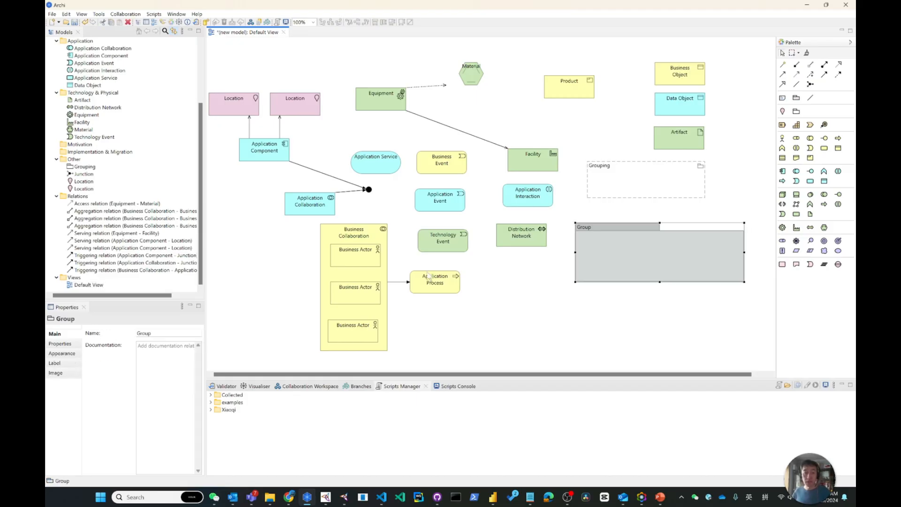
left_click(65, 354)
left_click(64, 364)
left_click(64, 372)
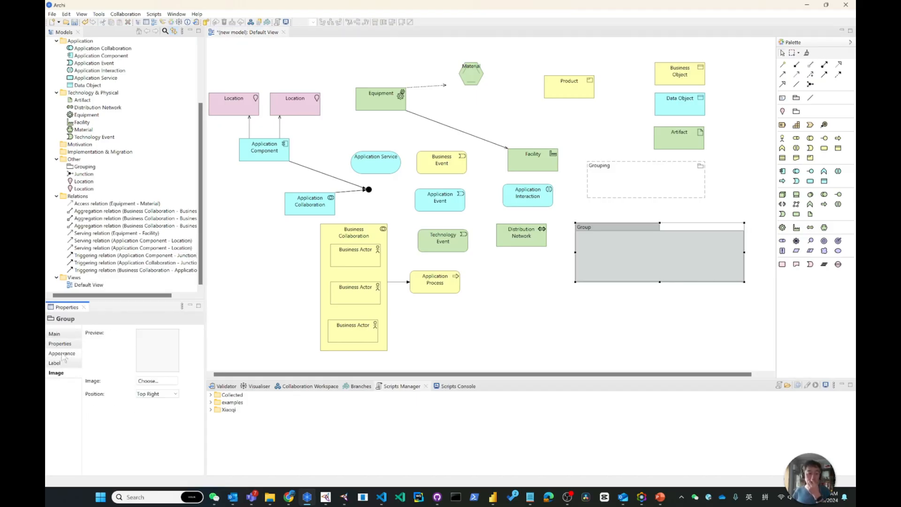
left_click(63, 353)
left_click(60, 334)
left_click(60, 345)
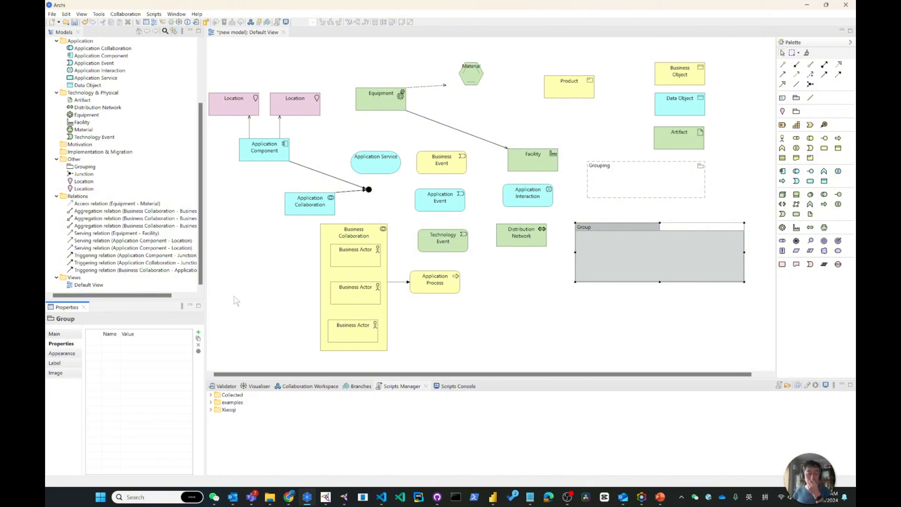
Step: Select the Grouping and the visual Group in turn and look for each in the model tree
left_click(692, 173)
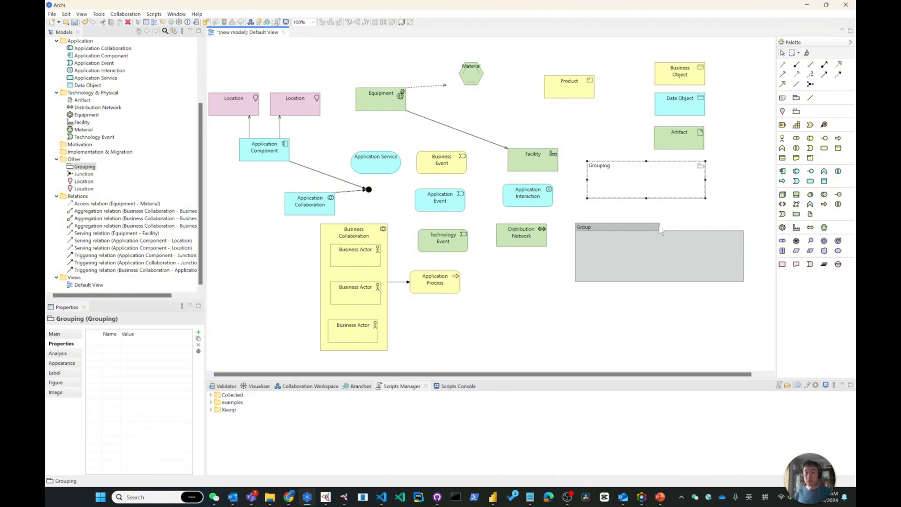
left_click_drag(619, 252, 613, 249)
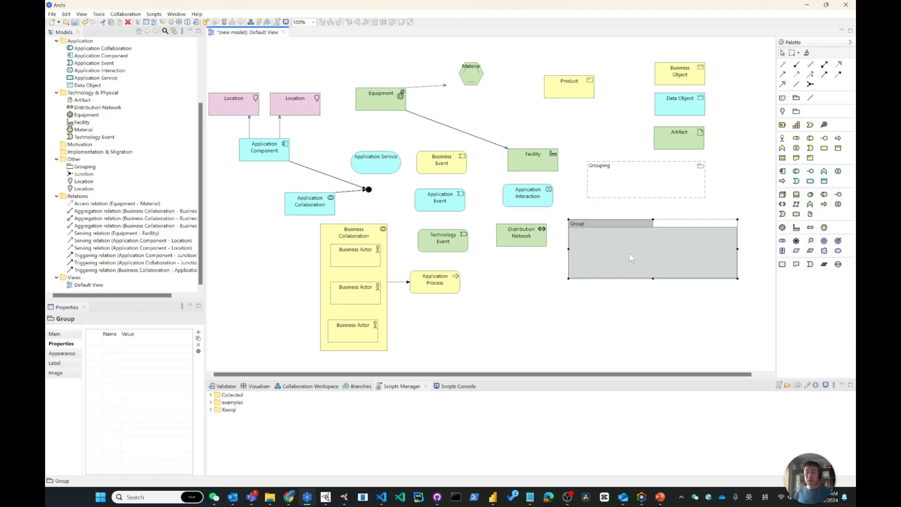
left_click(646, 190)
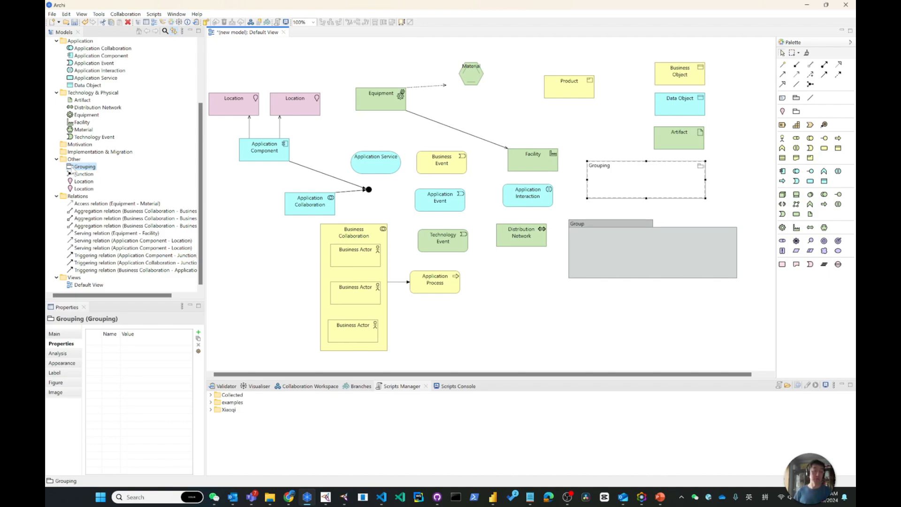
left_click(651, 260)
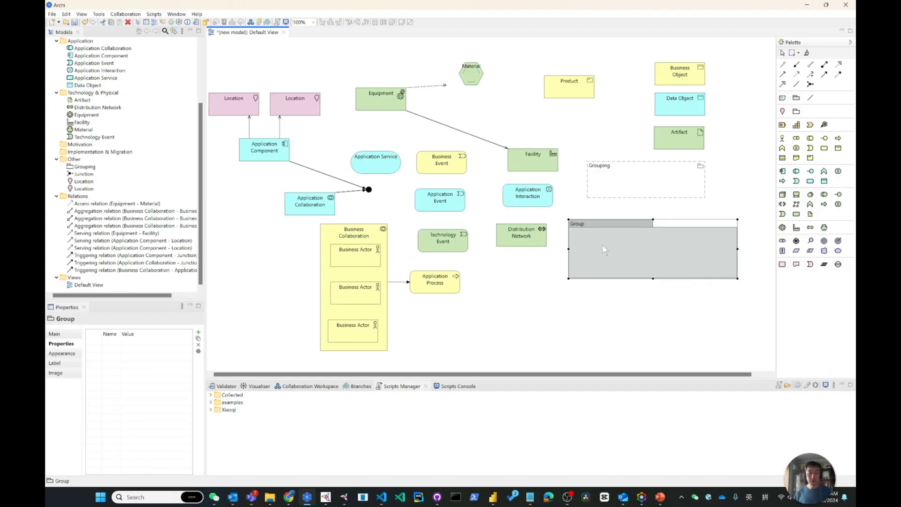
scroll(141, 199, "up", 4)
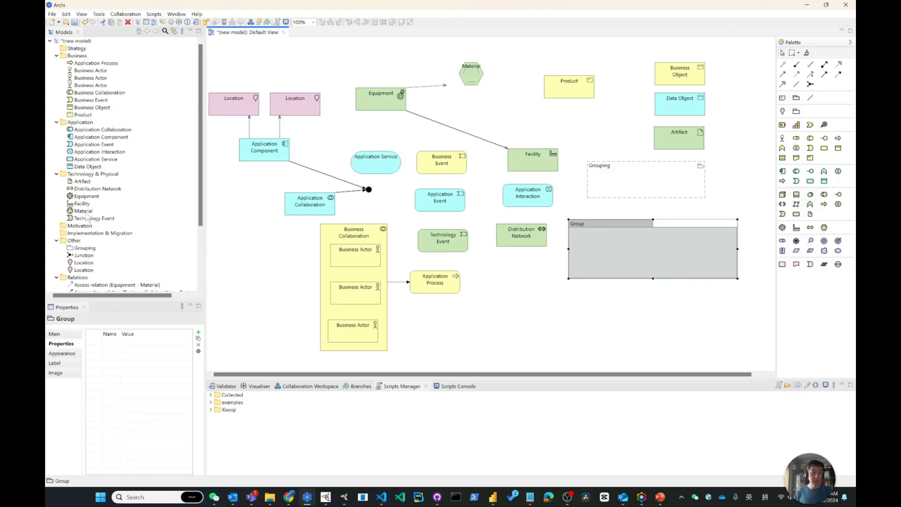
scroll(83, 162, "down", 4)
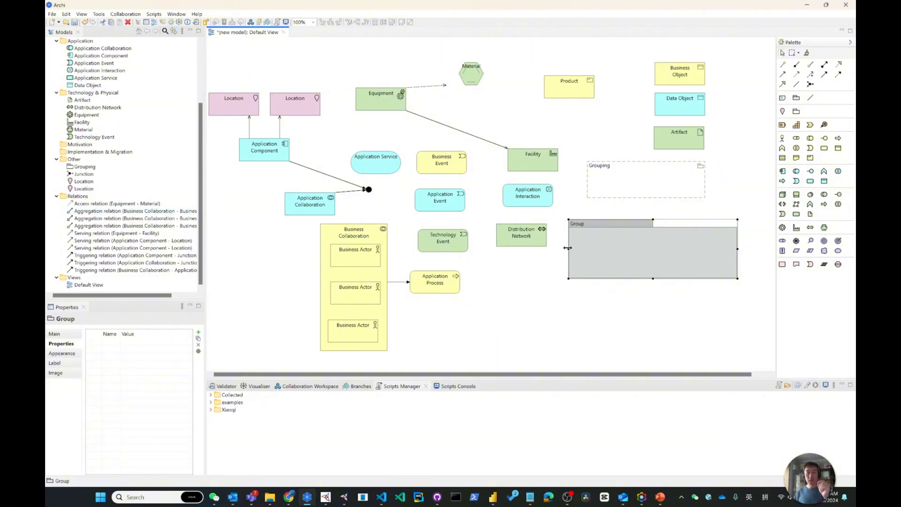
Step: Narrow the Group to the Grouping's width, place the Artifact inside it and reposition the Group with its content
left_click_drag(568, 248, 589, 248)
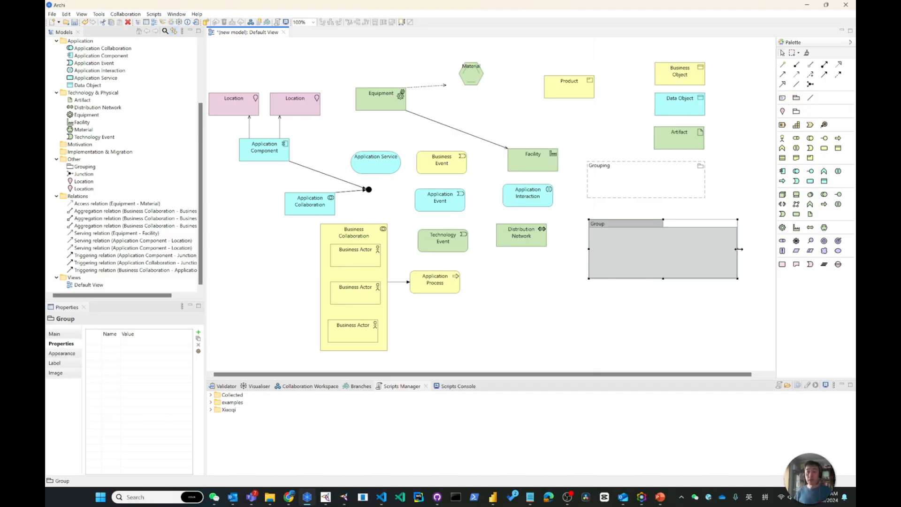
left_click_drag(733, 250, 705, 250)
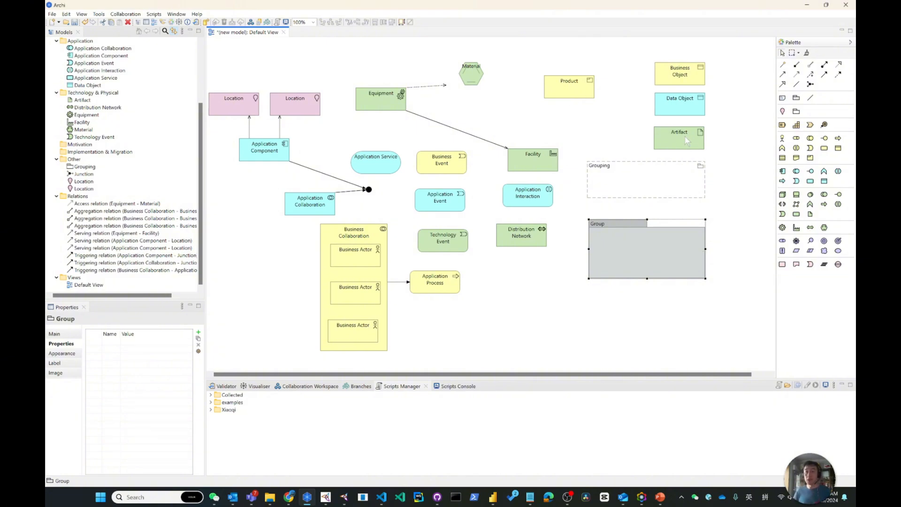
left_click_drag(685, 142, 640, 252)
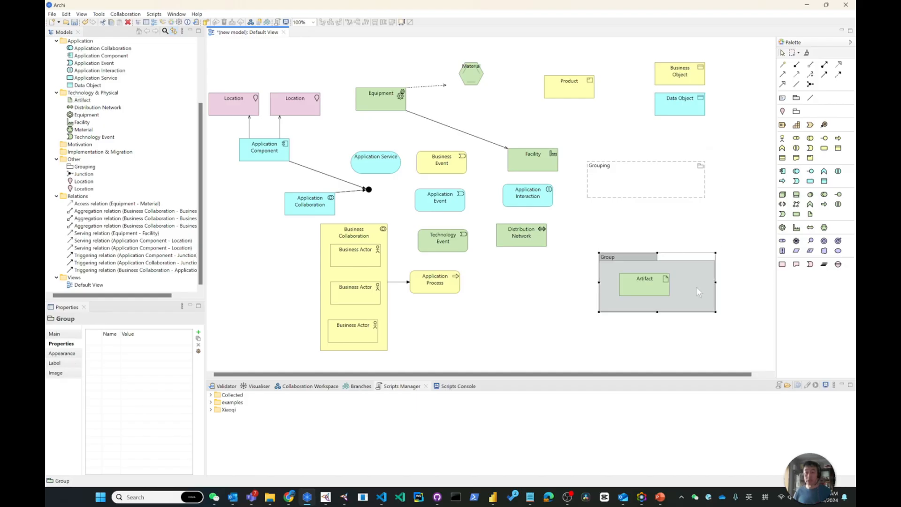
left_click(685, 254)
left_click_drag(688, 255, 683, 254)
Step: Check the analysis of the Artifact inside the Group for model relations
left_click(639, 255)
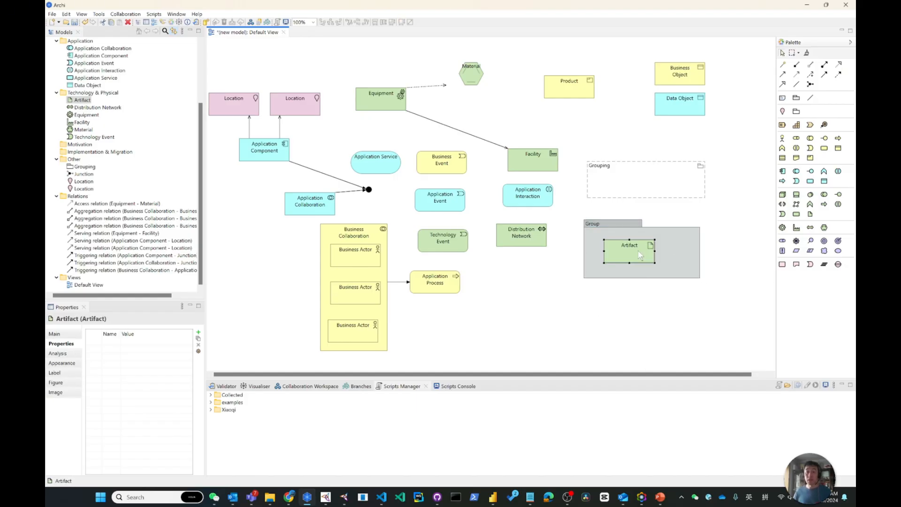
left_click(66, 357)
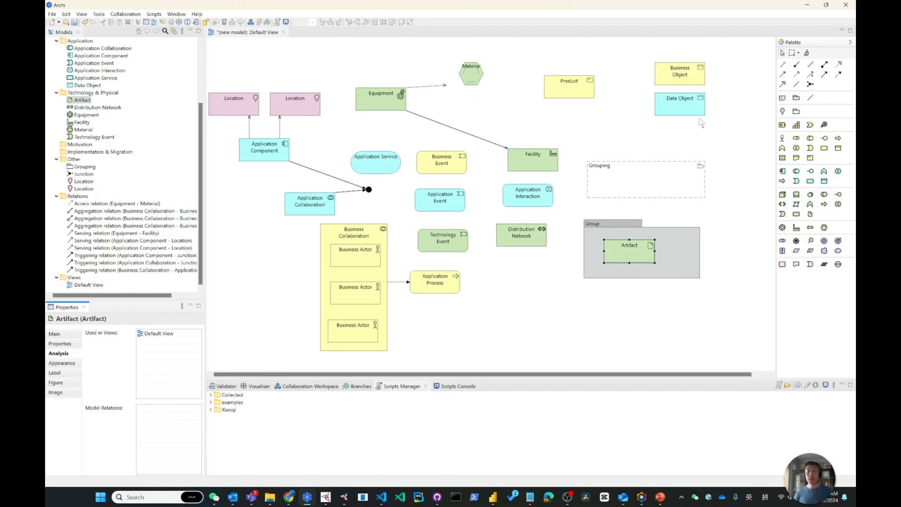
Step: Place the Data Object inside the Grouping with an aggregation relation, so that the Grouping aggregates the Data Object
left_click_drag(684, 106, 656, 179)
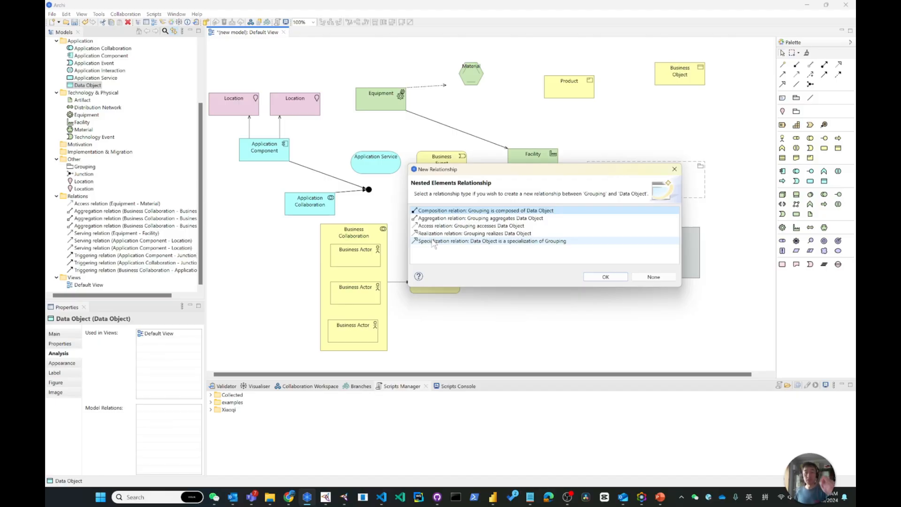
left_click(437, 218)
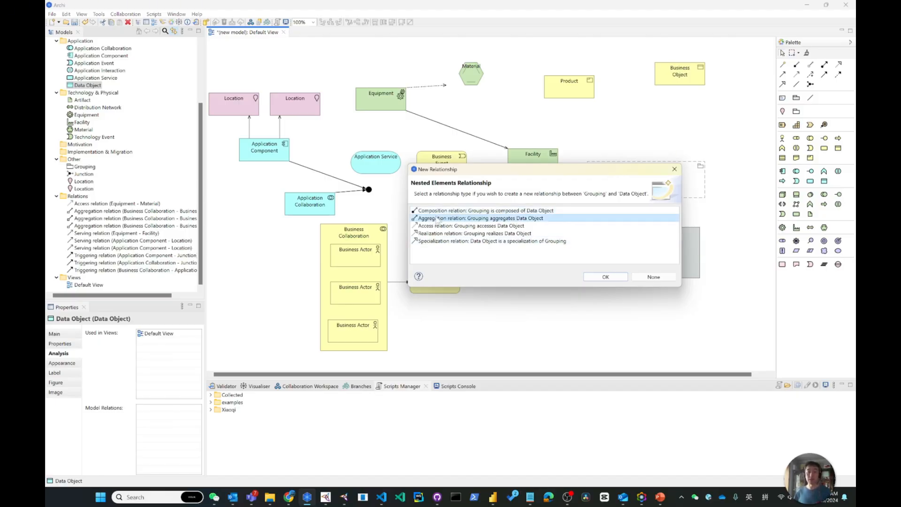
left_click(610, 277)
left_click(735, 127)
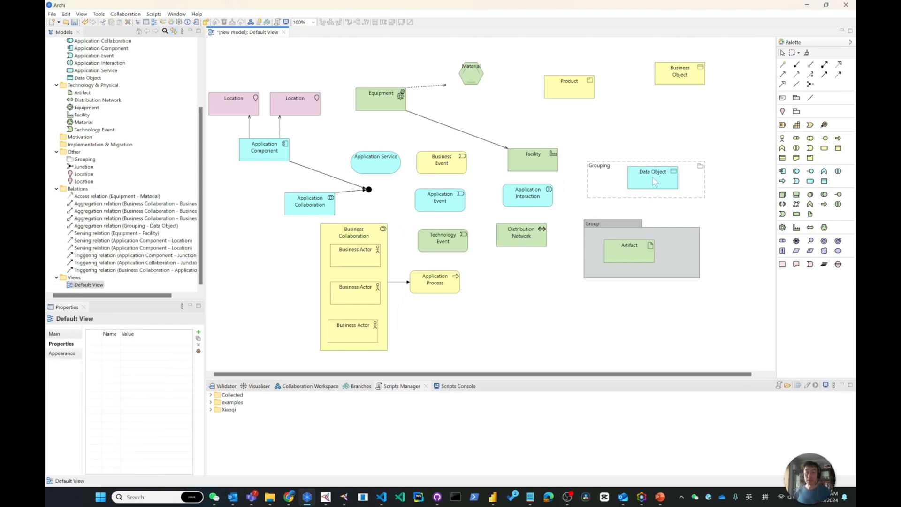
Step: Check the nested Data Object's model relations, then move it above the Grouping and select the aggregation connection between them
left_click(652, 182)
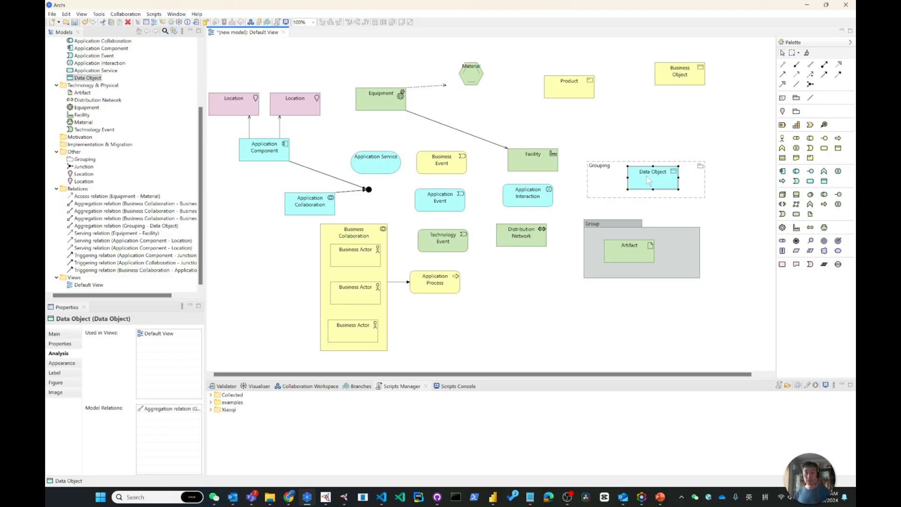
left_click(171, 409)
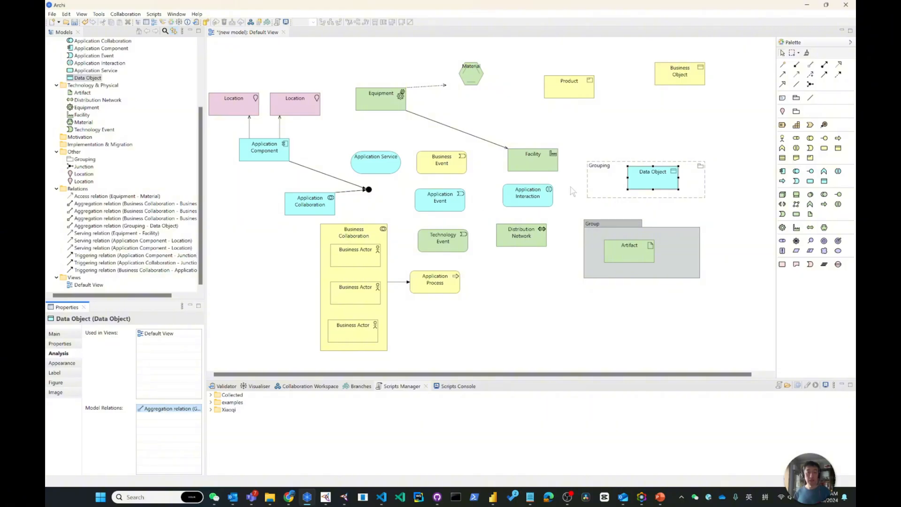
left_click_drag(668, 188, 664, 120)
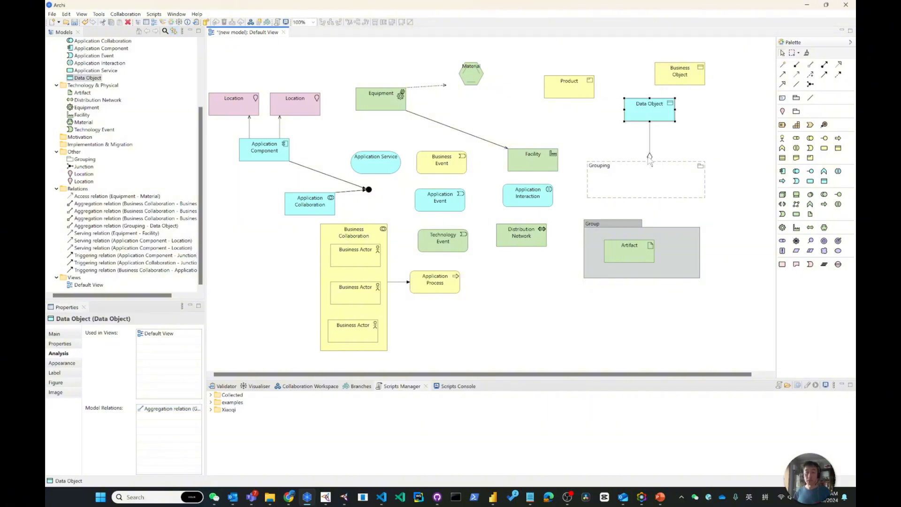
left_click(649, 157)
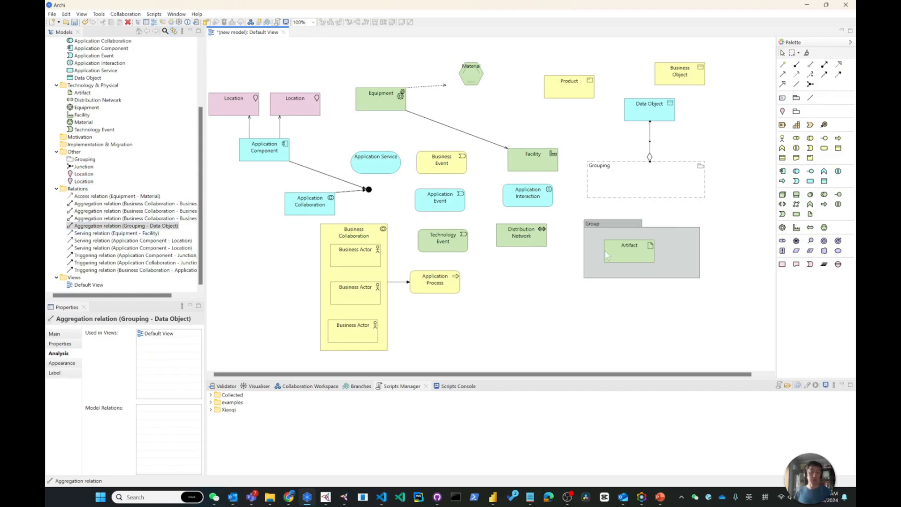
Step: Move the visual Group with its Artifact lower in the view and shift the Grouping slightly up toward the Data Object
left_click_drag(638, 254, 678, 285)
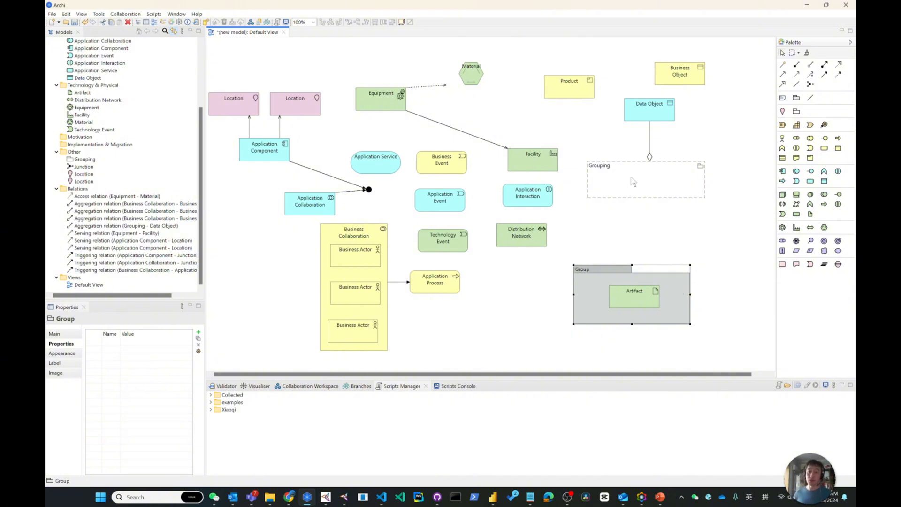
left_click_drag(630, 179, 633, 157)
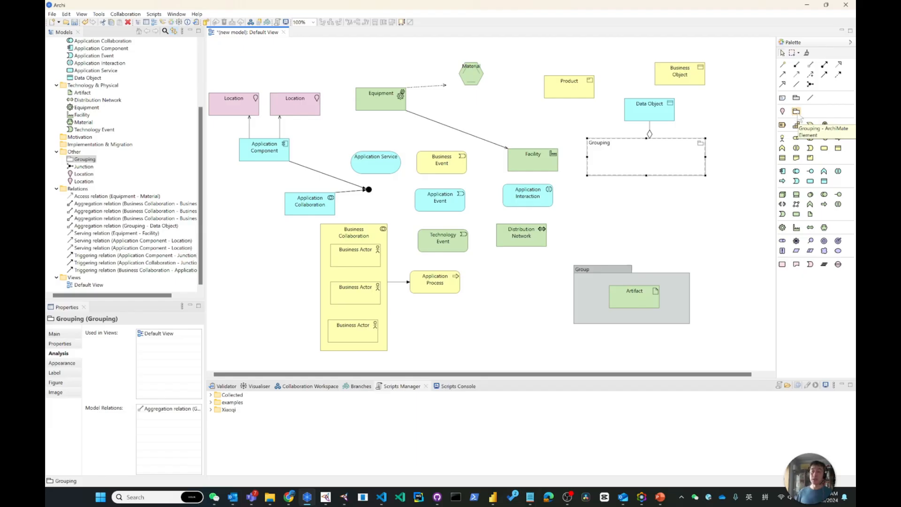
left_click(593, 284)
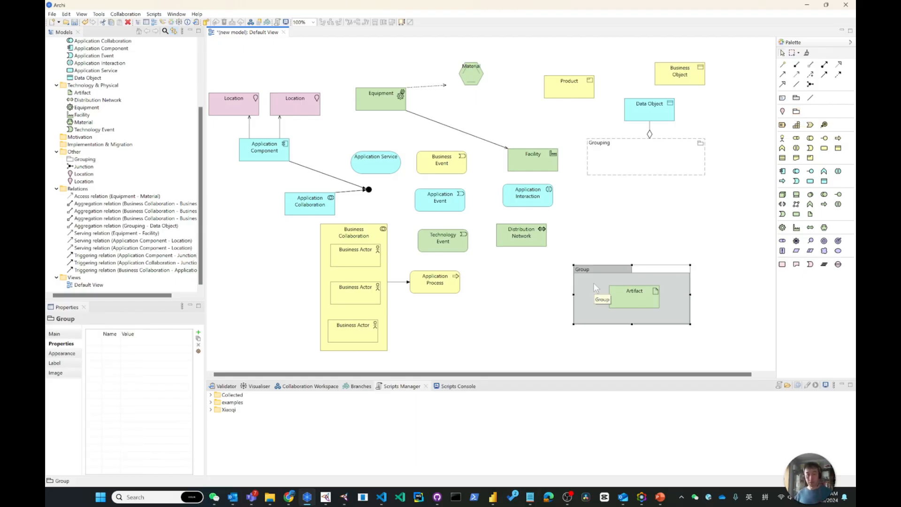
Step: Switch to Protégé and add the class Composit Element under Extended_Elements as a sibling of Motivation_Element
left_click(806, 4)
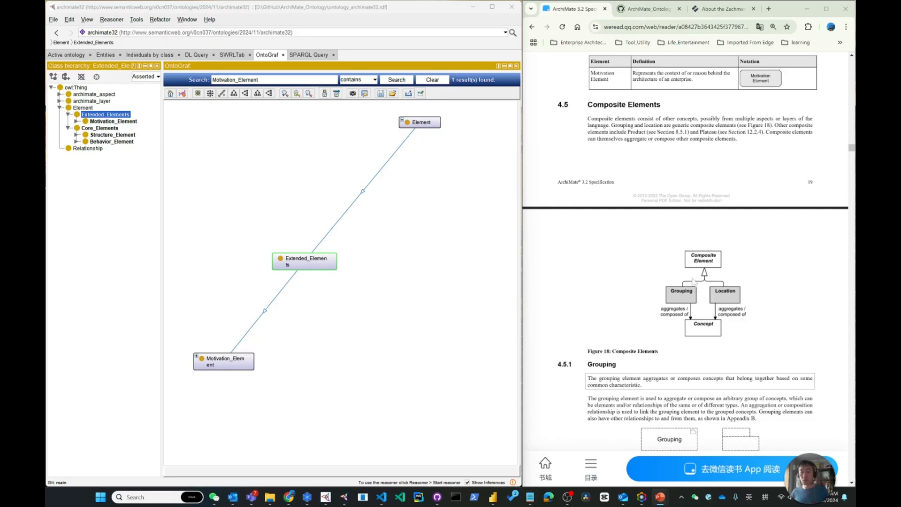
left_click(86, 114)
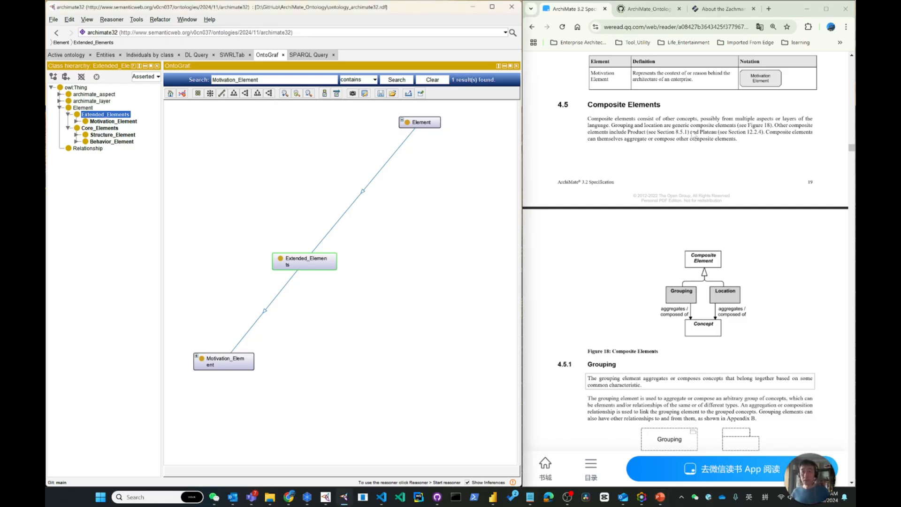
left_click(84, 108)
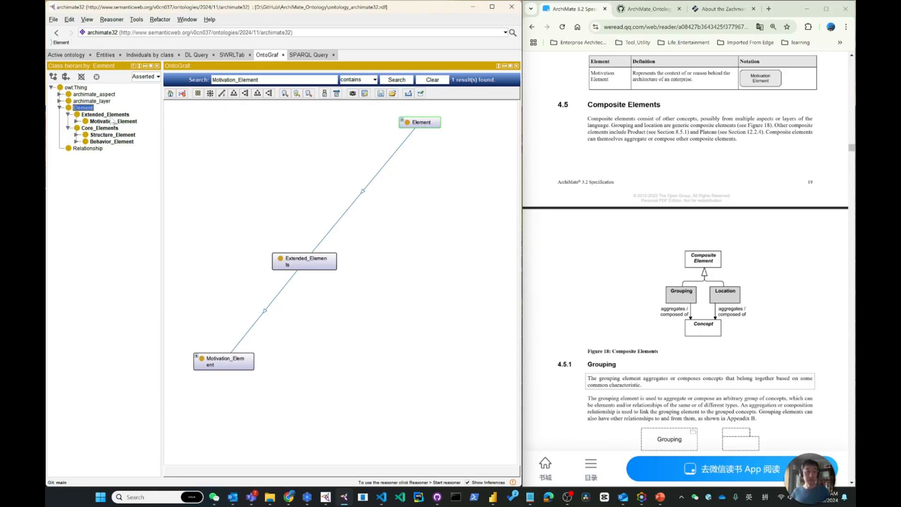
left_click(113, 122)
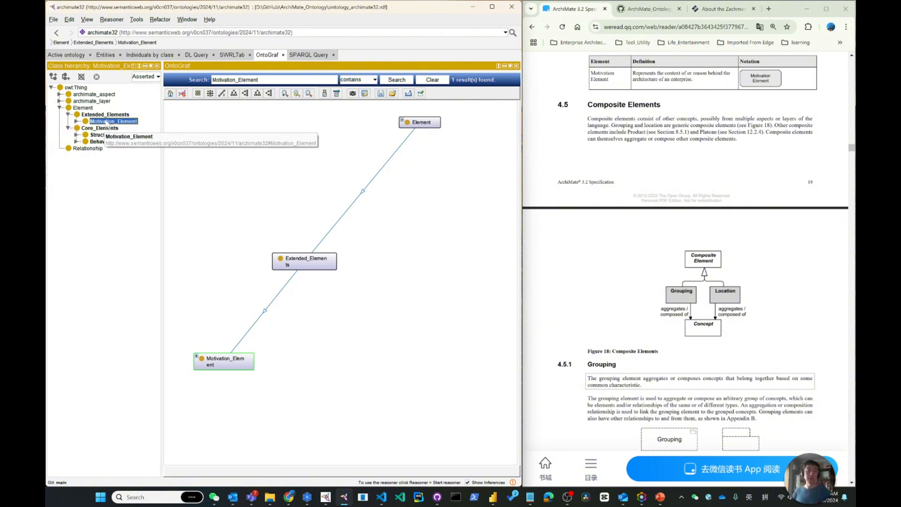
left_click(65, 77)
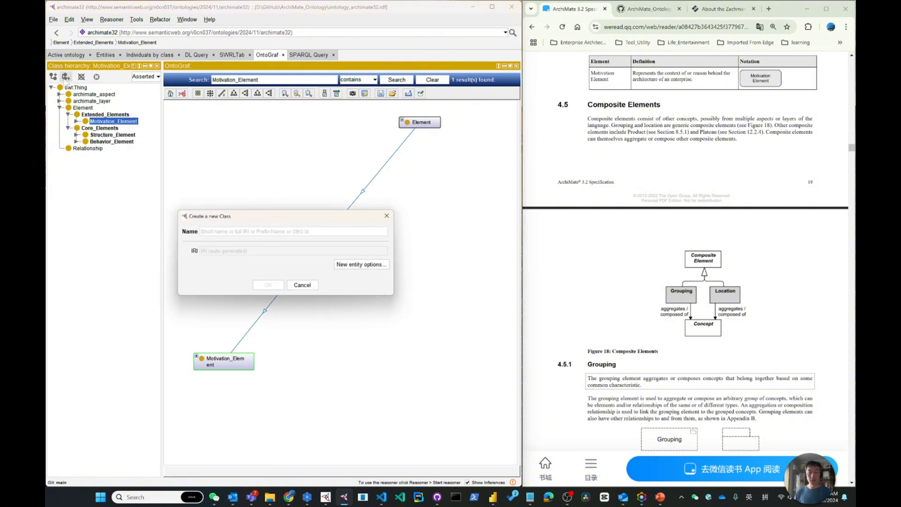
type("Composi")
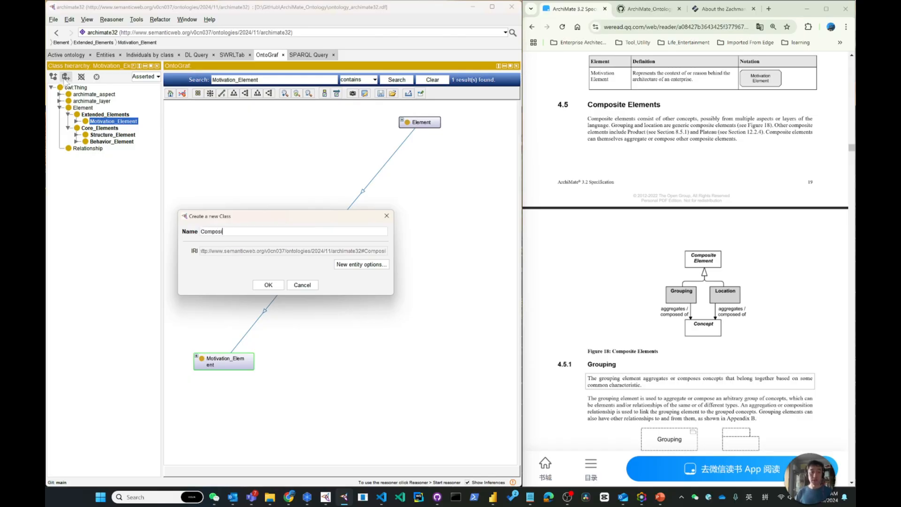
type("t_Element")
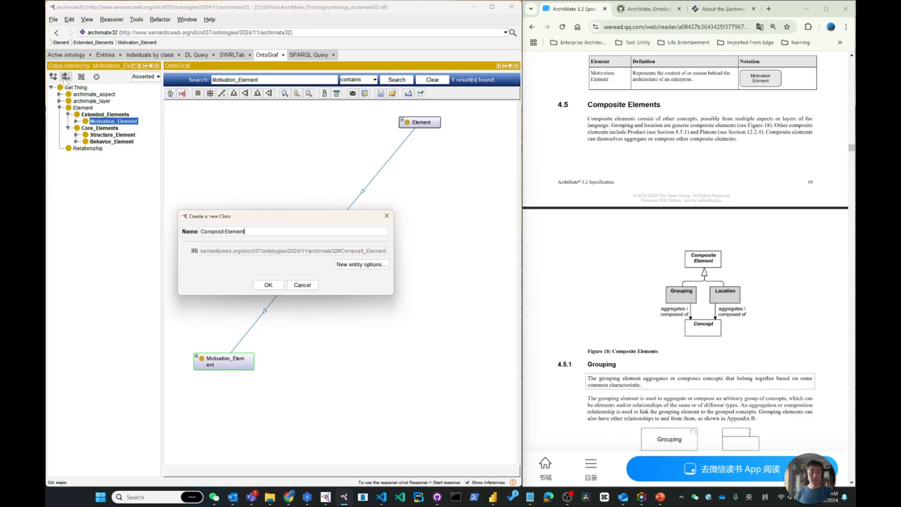
key("Return")
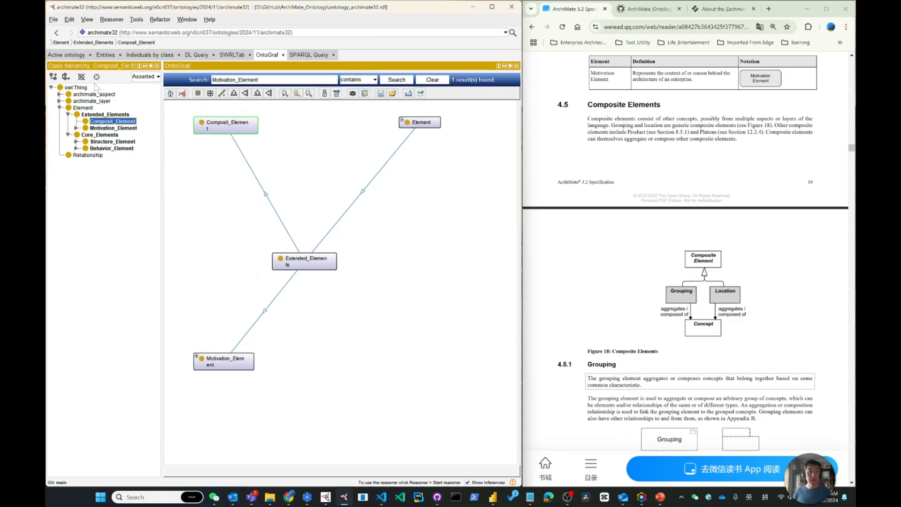
Step: Add the classes Grouping and Location as subclasses of Composit_Element
left_click(53, 77)
type("Group")
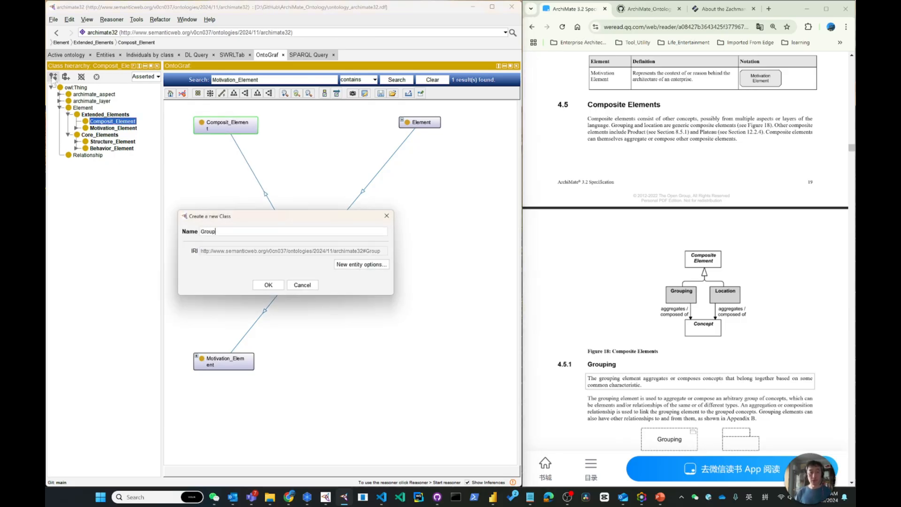
type("ing")
key("Return")
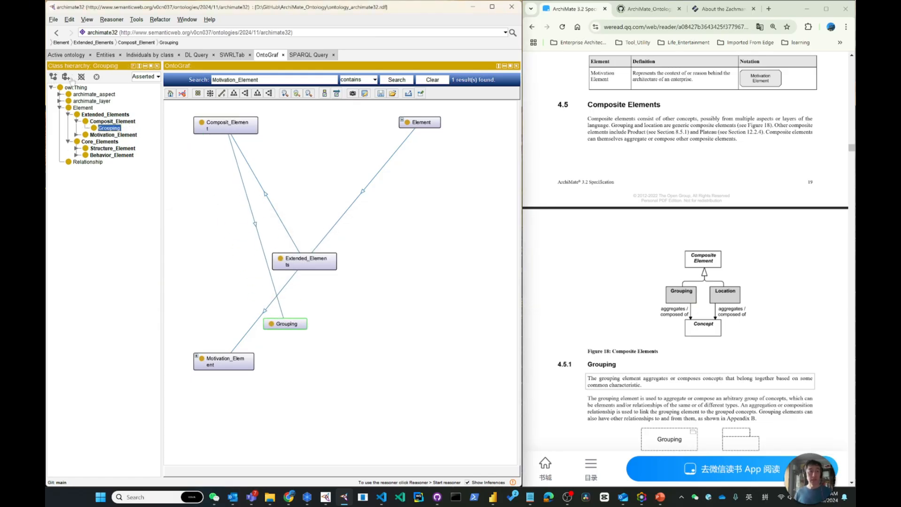
left_click(67, 79)
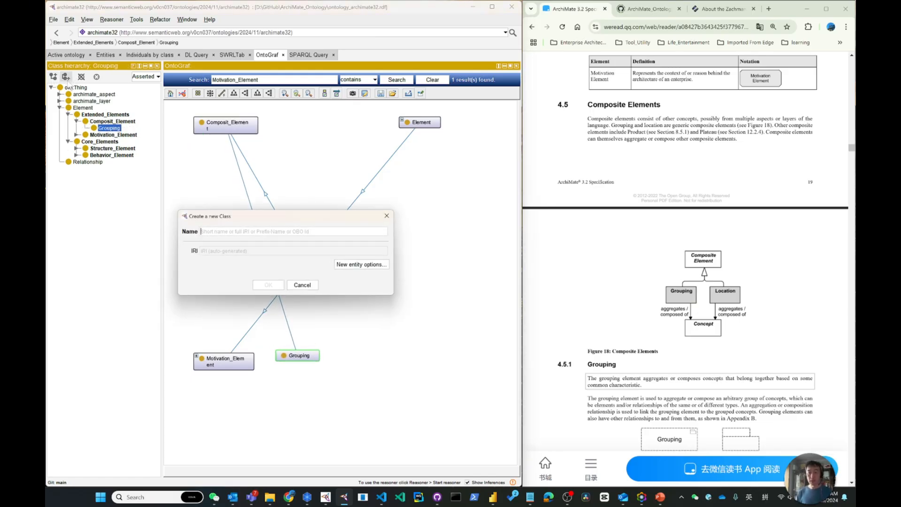
type("L")
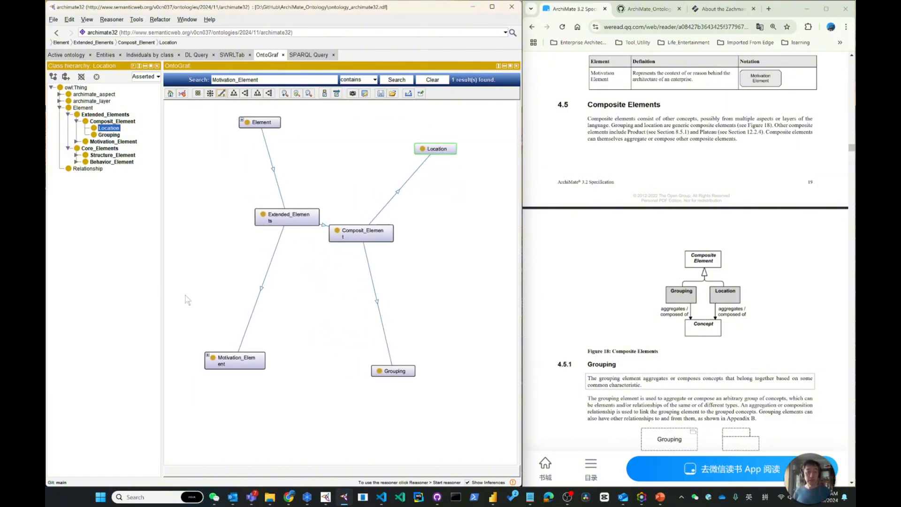
mouse_move(280, 205)
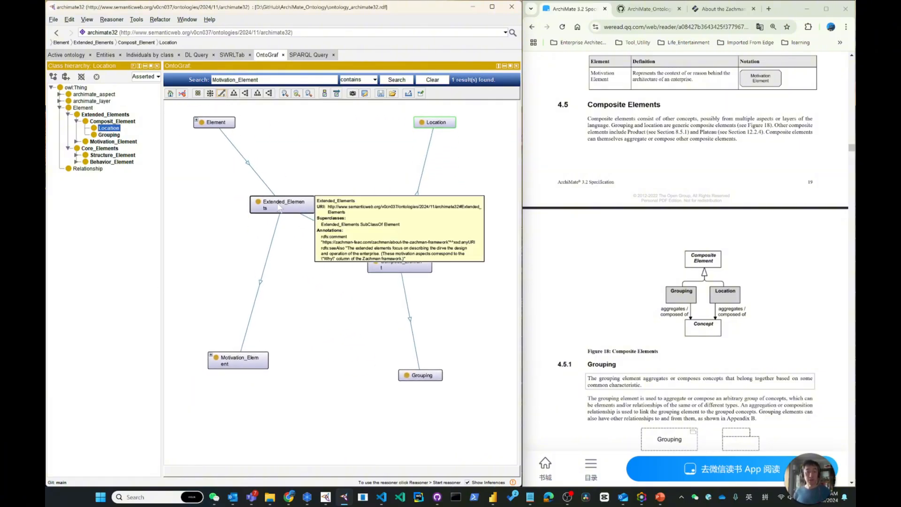
mouse_move(413, 274)
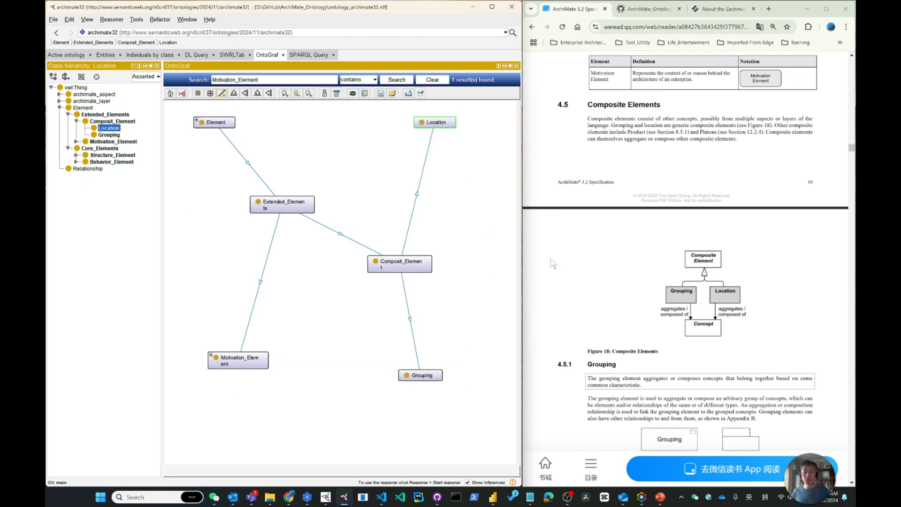
Step: Following the specification's top-level concept hierarchy figure, add the class Relationship Connector as a sibling of Relationship
scroll(711, 352, "up", 1)
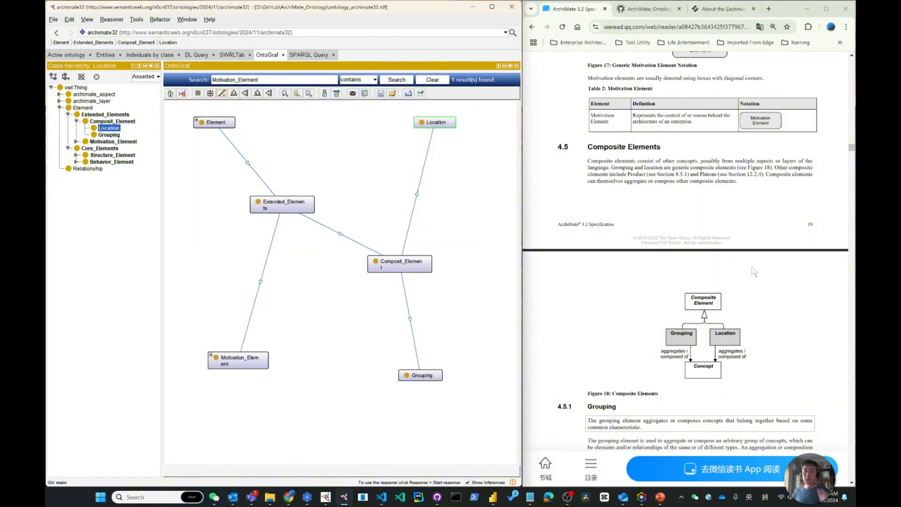
left_click_drag(851, 151, 852, 128)
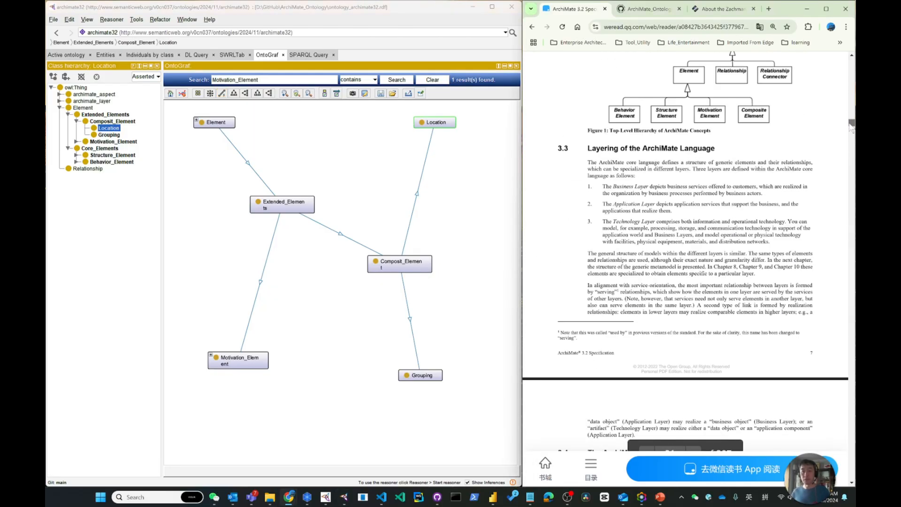
scroll(767, 160, "up", 3)
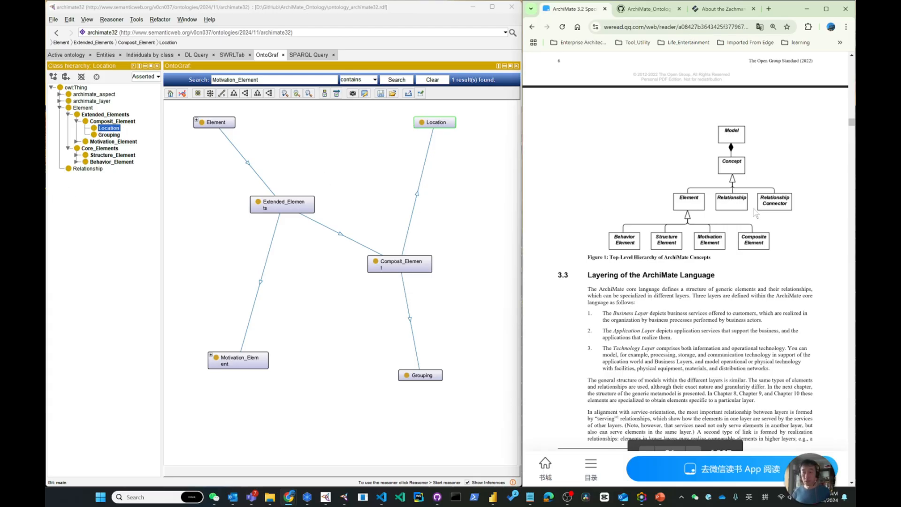
left_click(97, 169)
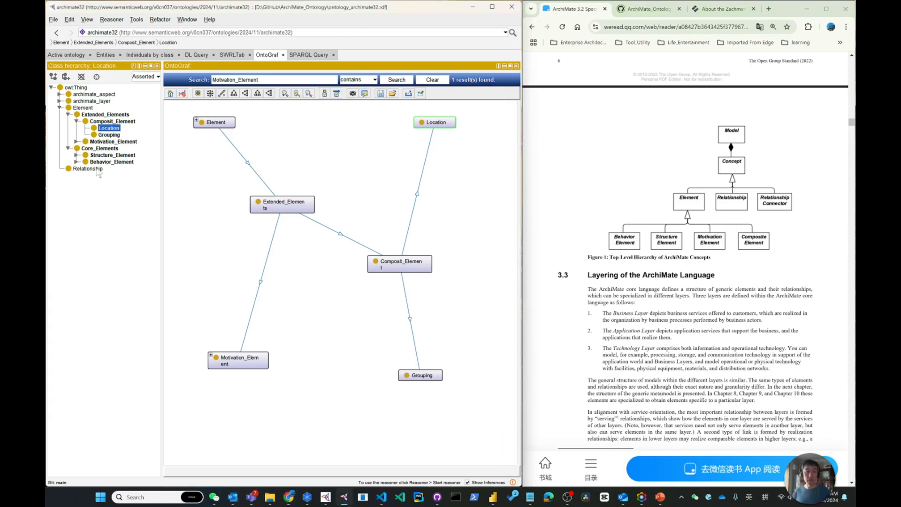
right_click(97, 169)
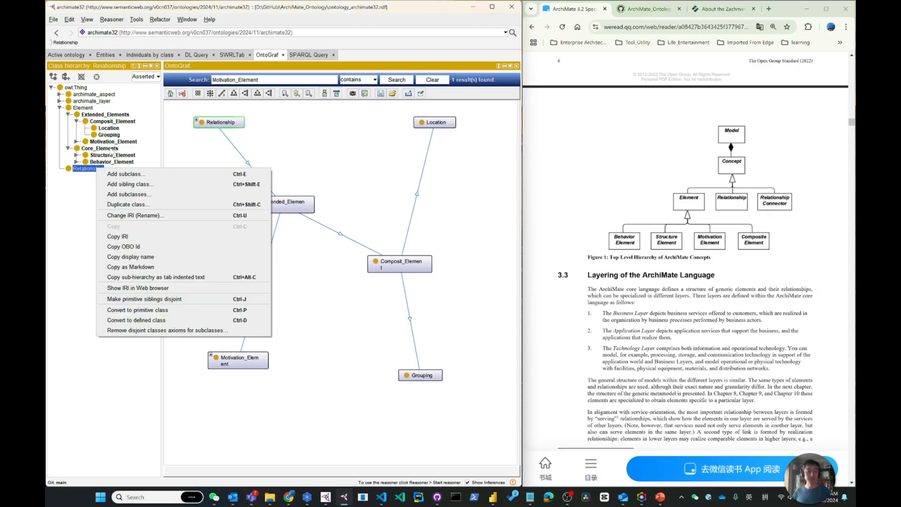
left_click(132, 183)
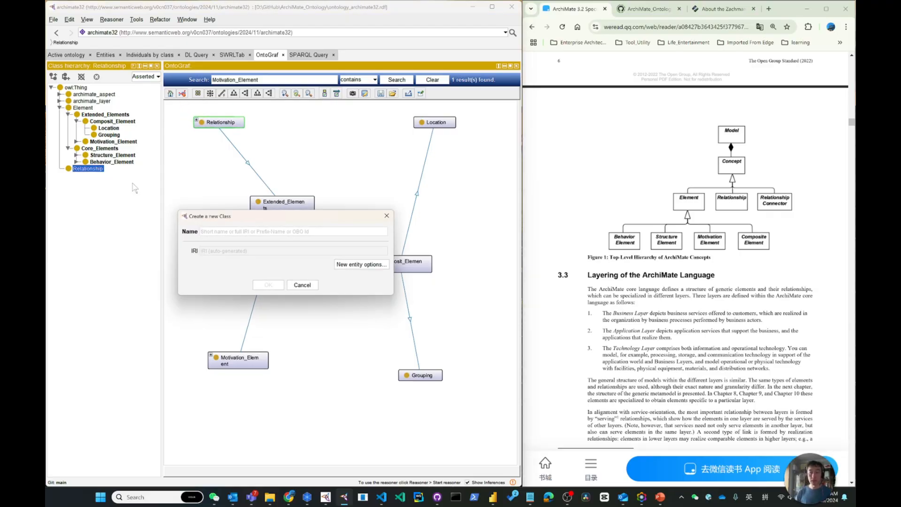
type("Relationsh")
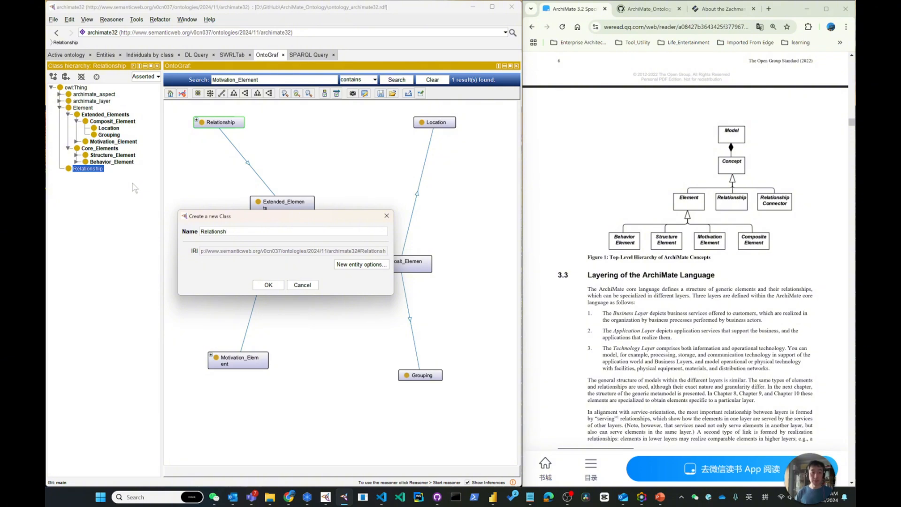
type("ip C")
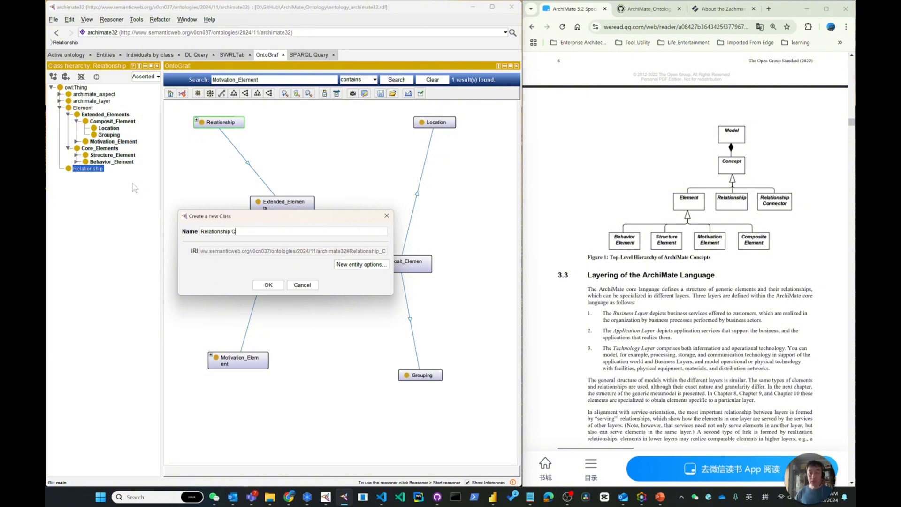
type("onnector")
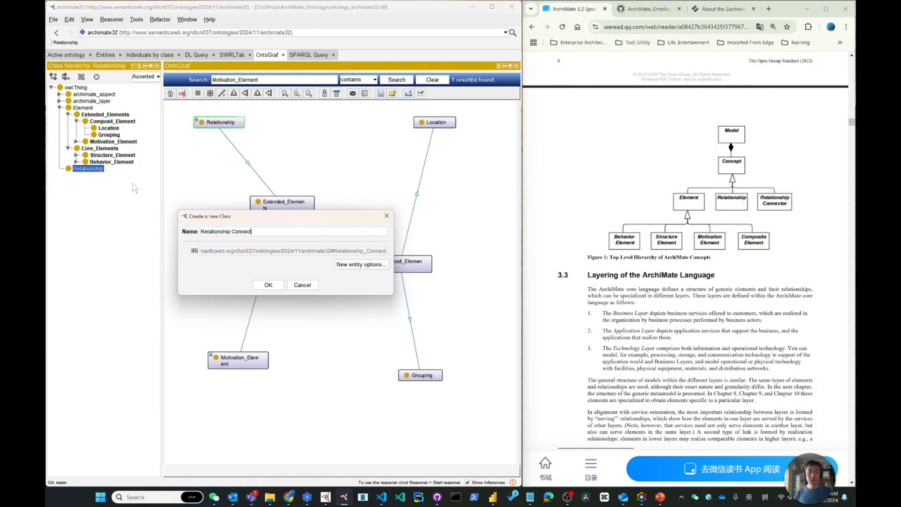
key("Return")
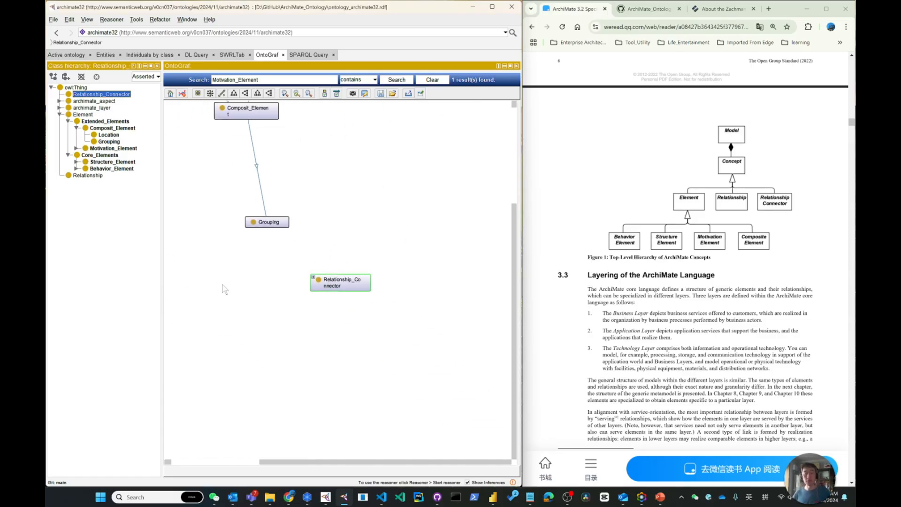
left_click_drag(189, 190, 309, 282)
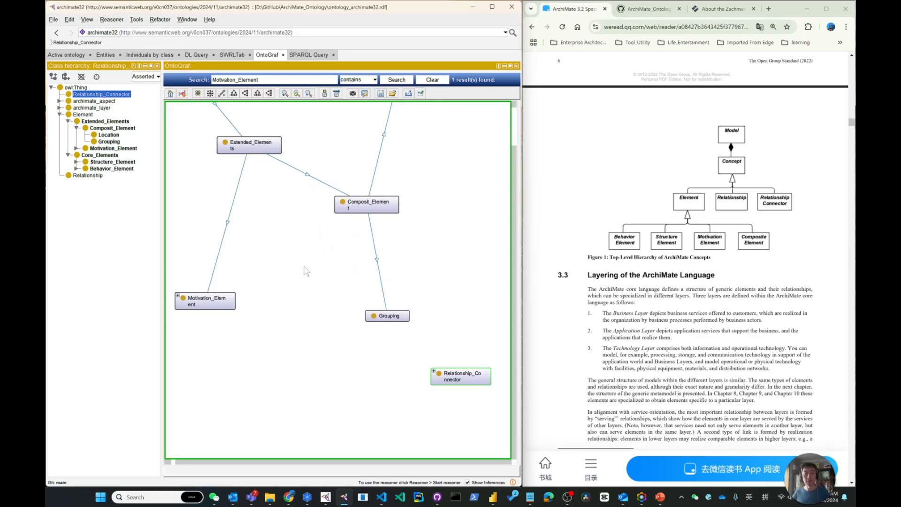
Step: Add the top-level class Concept as a sibling of Relationship_Connector and make Relationship_Connector, Element and Relationship its subclasses
scroll(304, 267, "down", 1)
scroll(304, 267, "down", 3)
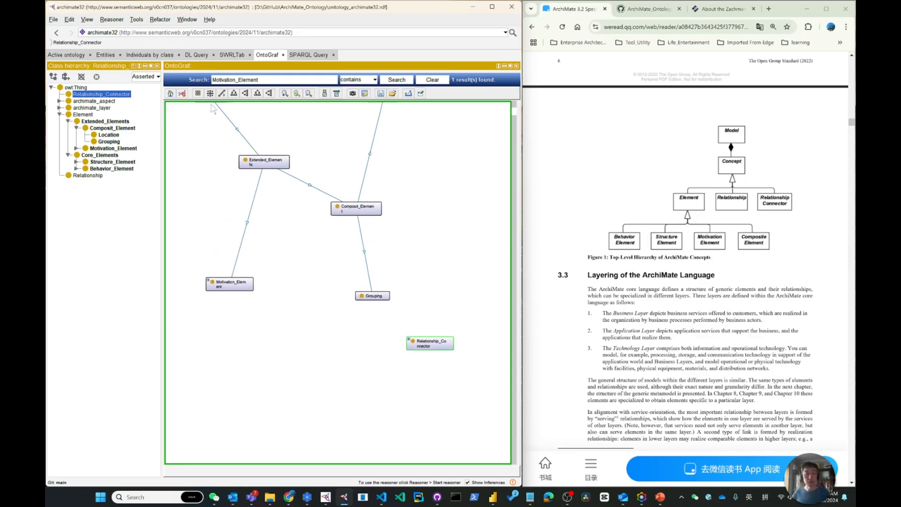
left_click(171, 93)
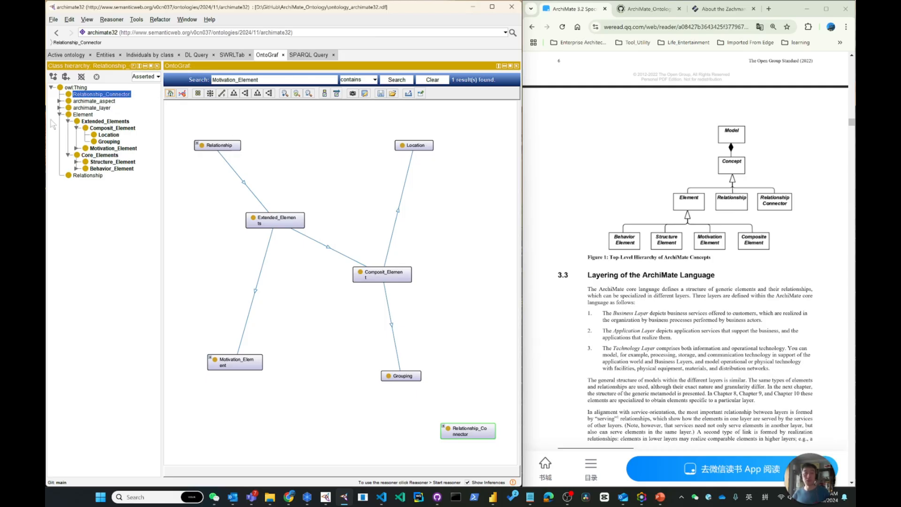
left_click(67, 77)
type("Concept")
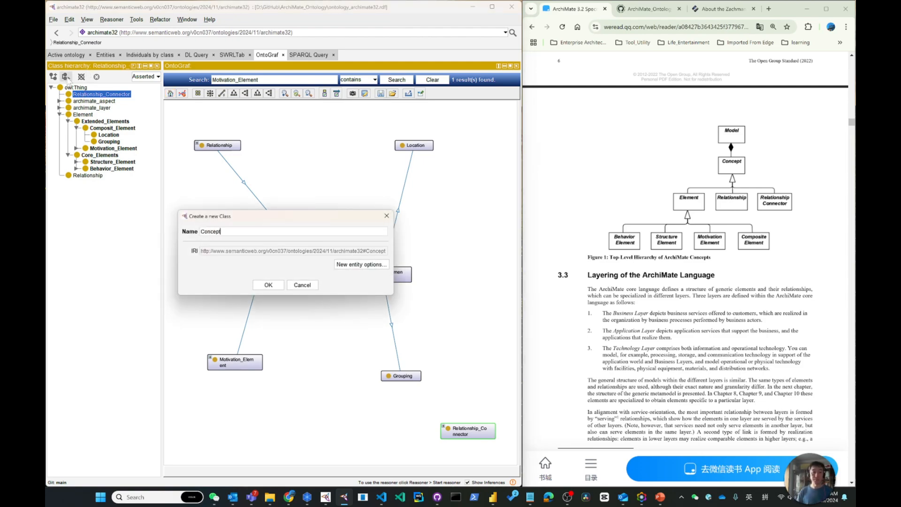
key("Return")
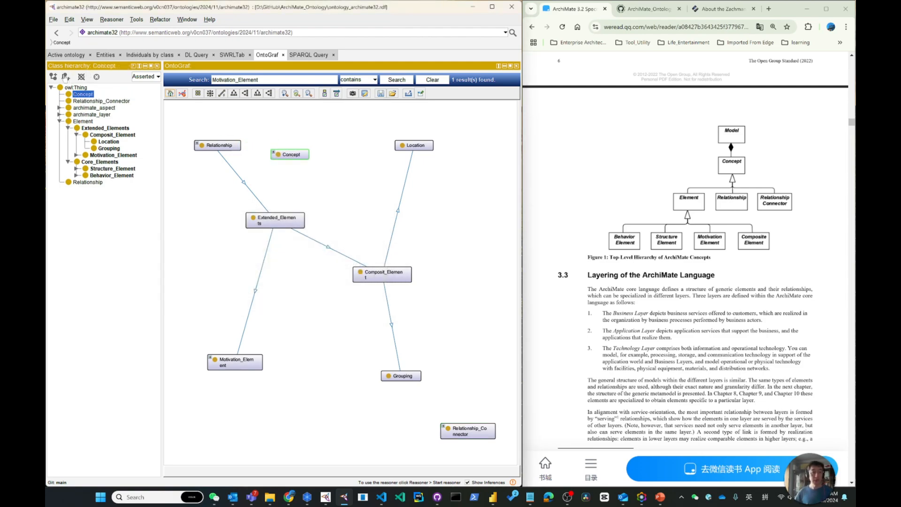
left_click_drag(91, 101, 83, 95)
left_click_drag(79, 131, 95, 97)
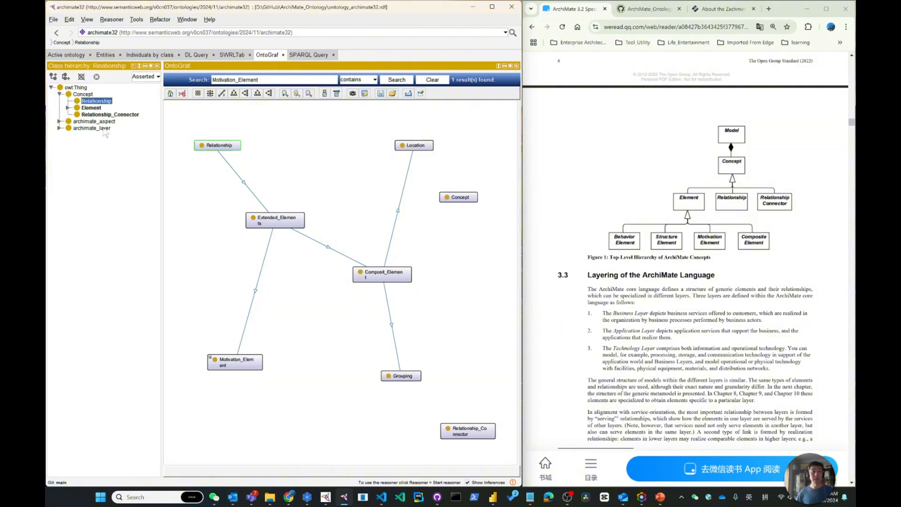
Step: Examine the subclasses of archimate_aspect, archimate_layer, Core_Elements and Extended_Elements in the class hierarchy for comparison with the specification's top-level concept hierarchy figure
left_click(59, 121)
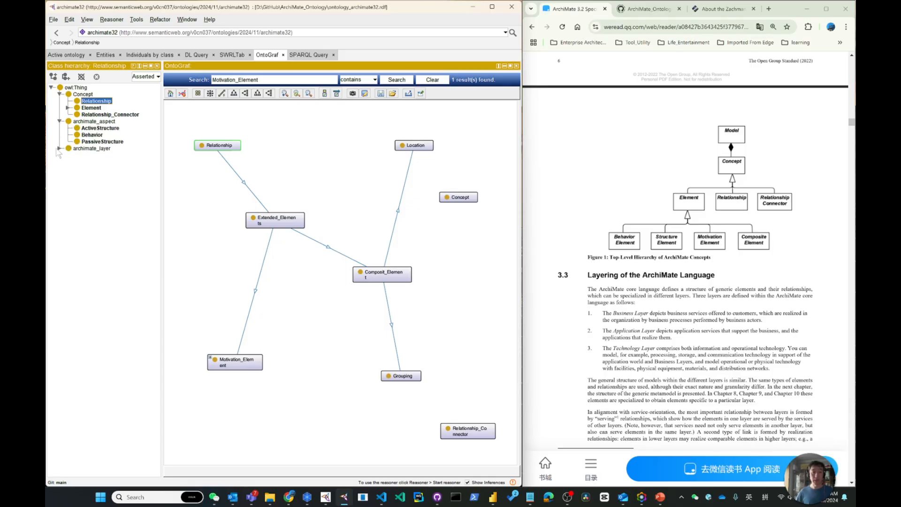
left_click(59, 148)
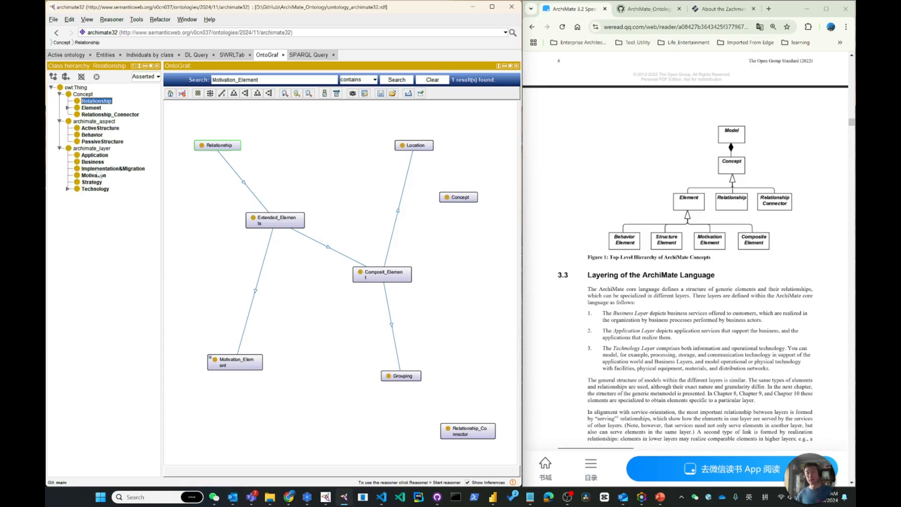
left_click(58, 148)
left_click(59, 121)
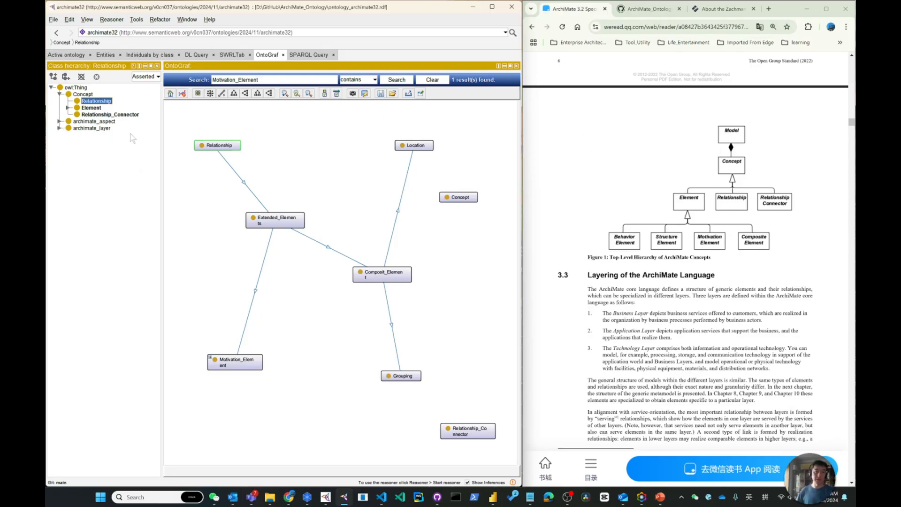
left_click(83, 94)
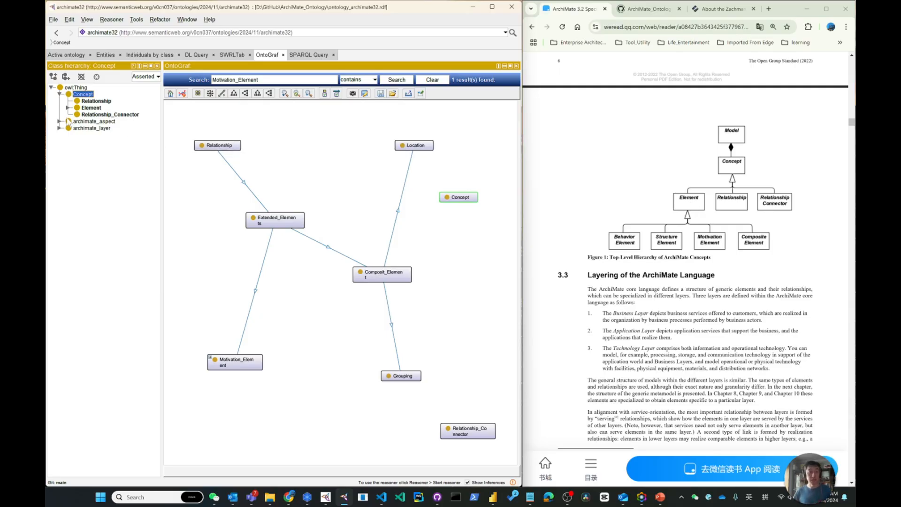
left_click(68, 107)
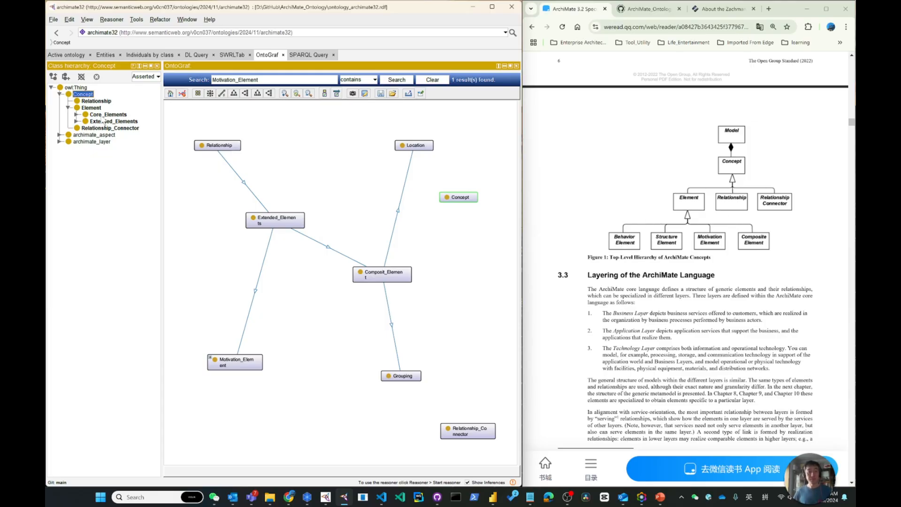
left_click(76, 114)
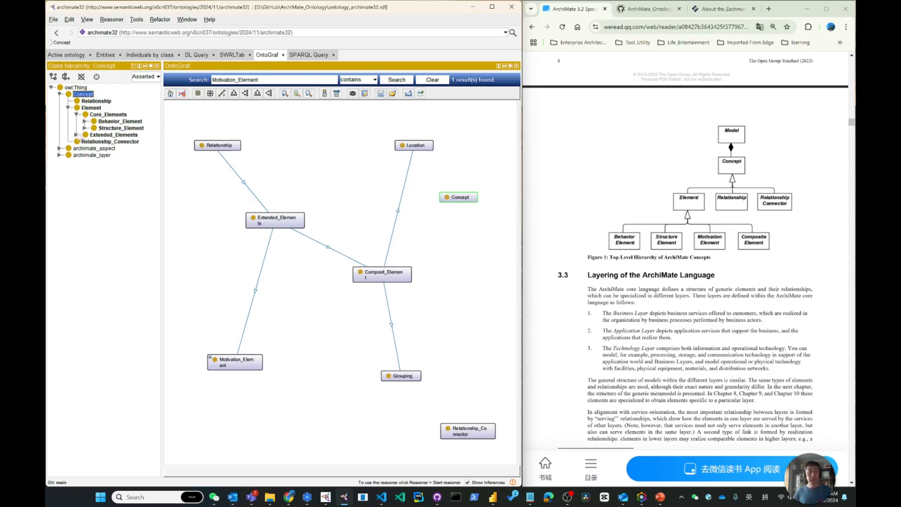
left_click(76, 135)
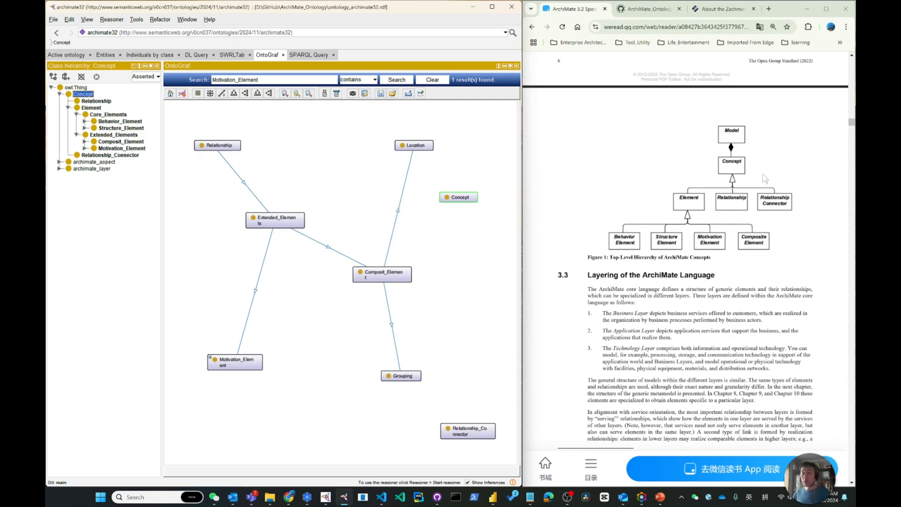
Step: Following the specification's Composite Elements figure, create an individual named Concept as a direct instance of the class Concept
left_click(851, 323)
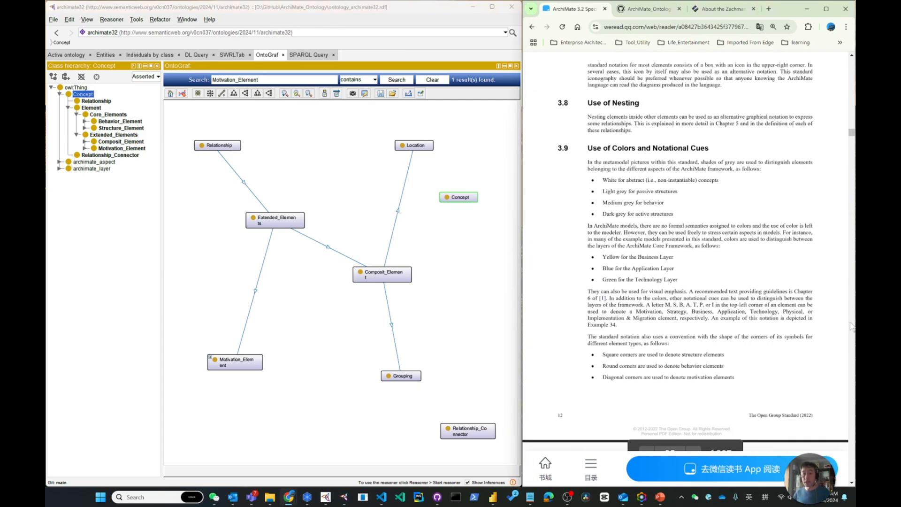
scroll(758, 256, "up", 10)
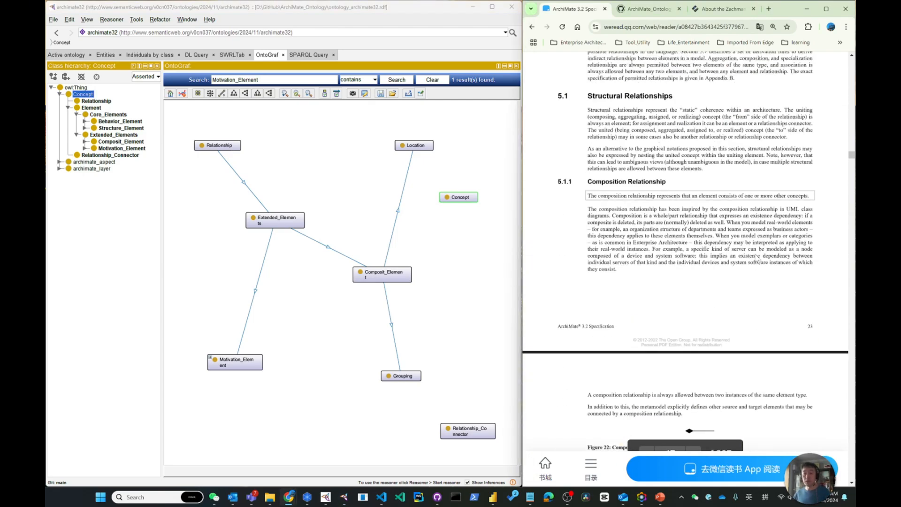
scroll(758, 256, "up", 20)
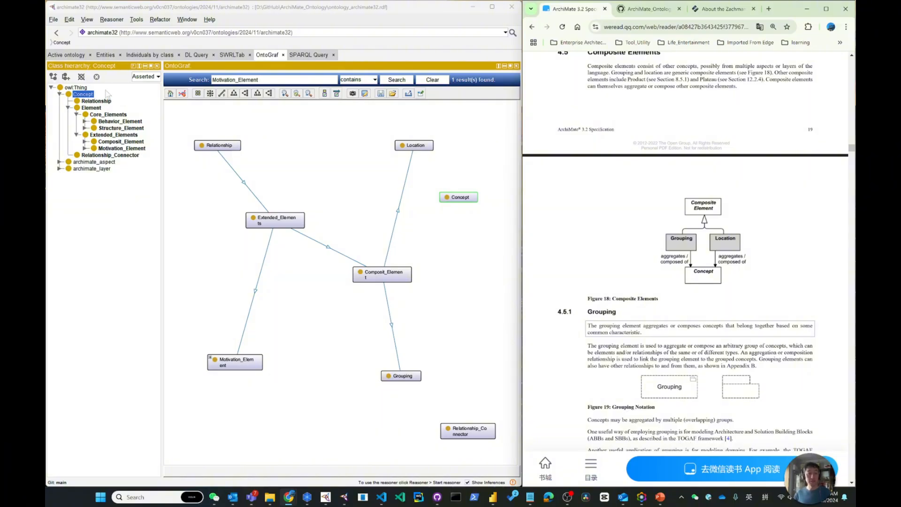
left_click(147, 55)
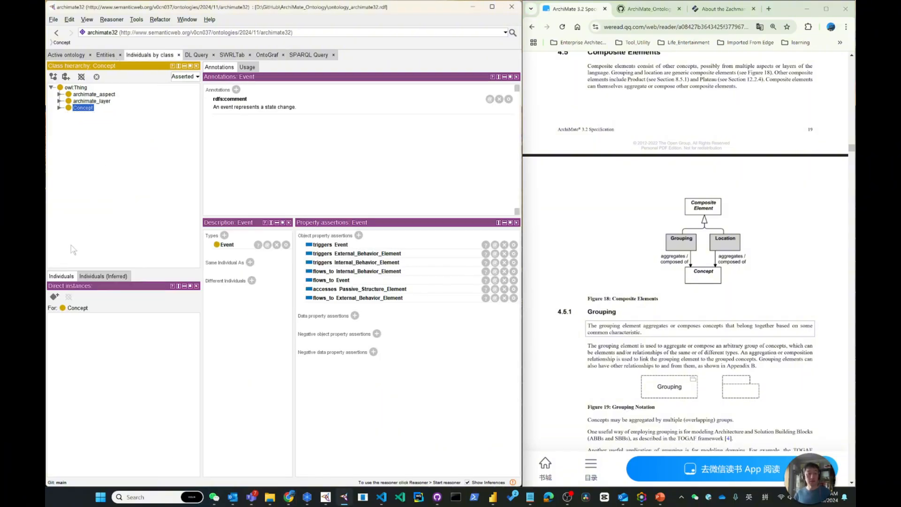
left_click(54, 296)
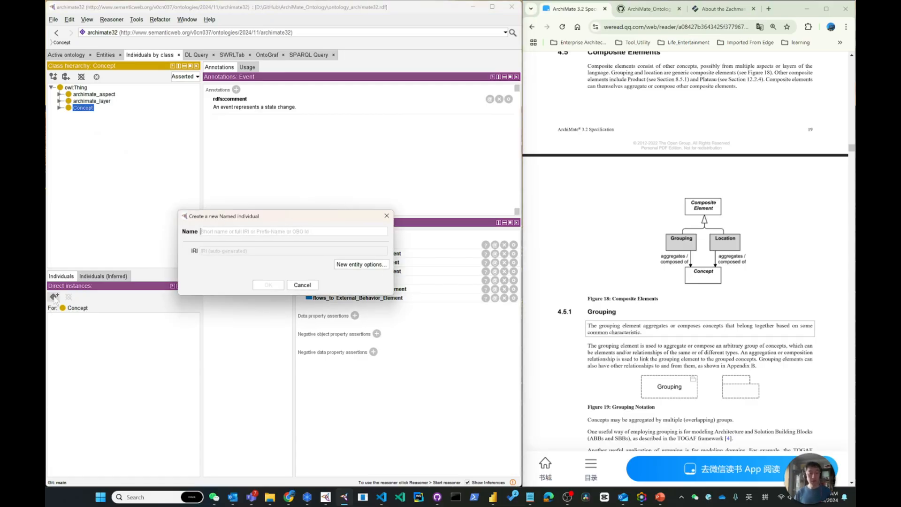
type("Concept")
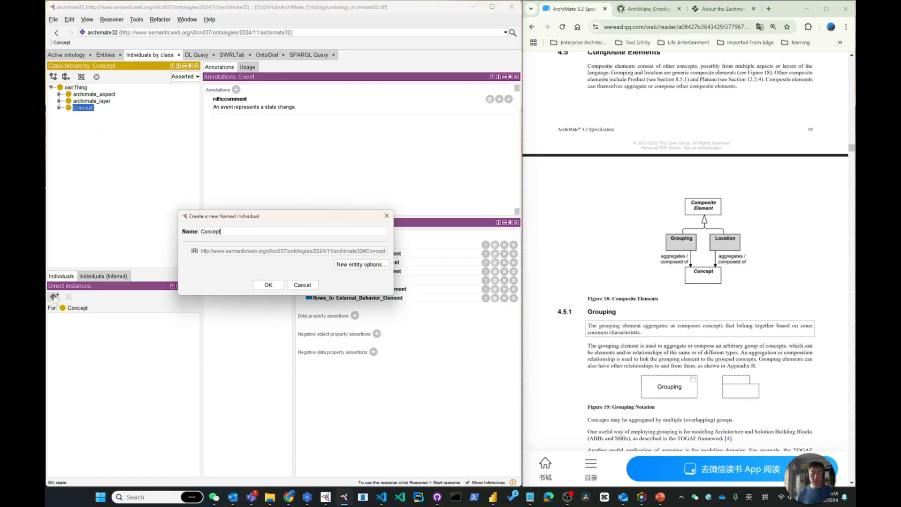
key("Return")
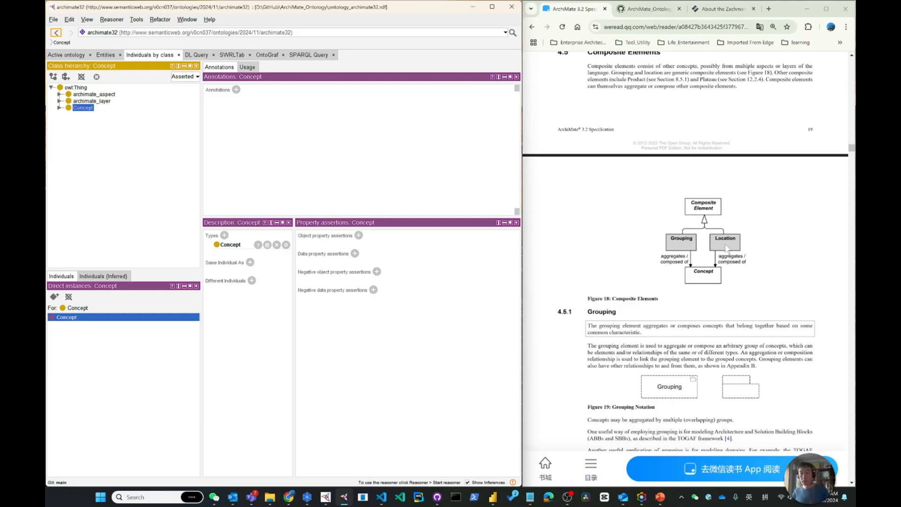
Step: Create an individual named Grouping as a direct instance of the class Grouping under Composit_Element
left_click(59, 107)
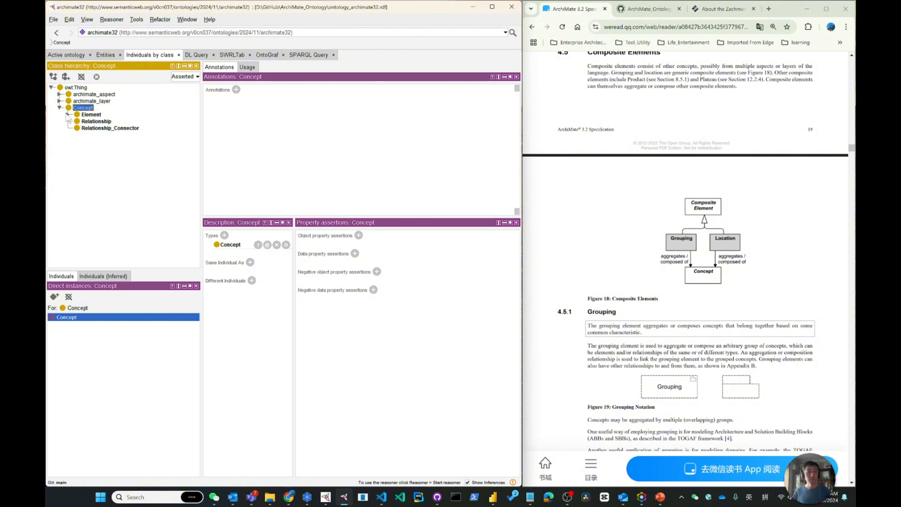
left_click(68, 115)
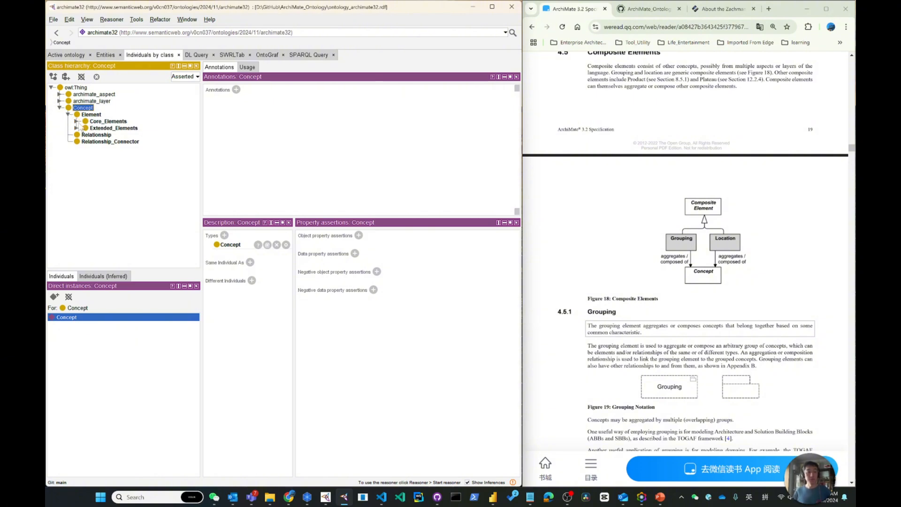
left_click(76, 128)
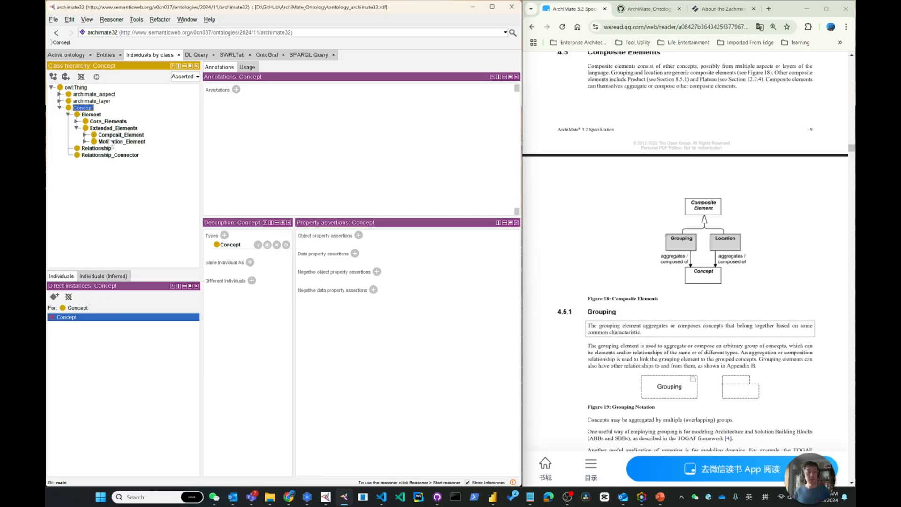
left_click(85, 142)
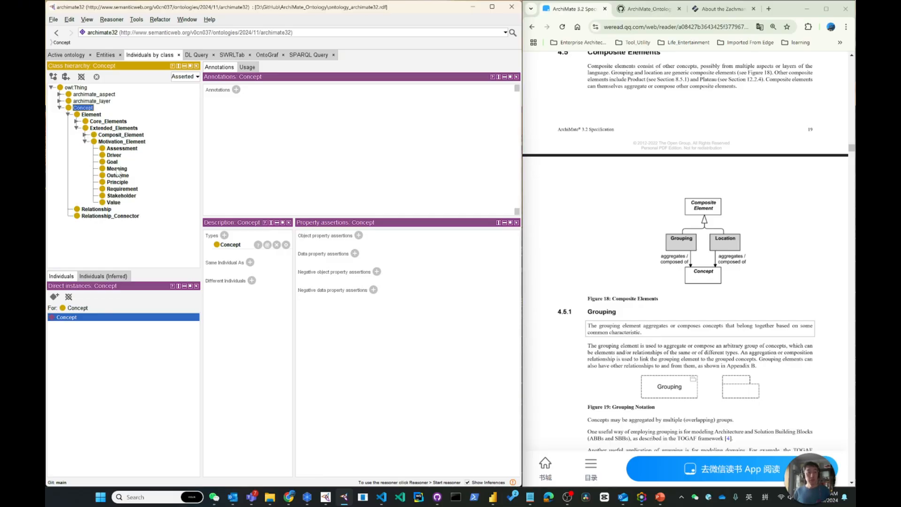
left_click(85, 141)
left_click(84, 134)
left_click(118, 142)
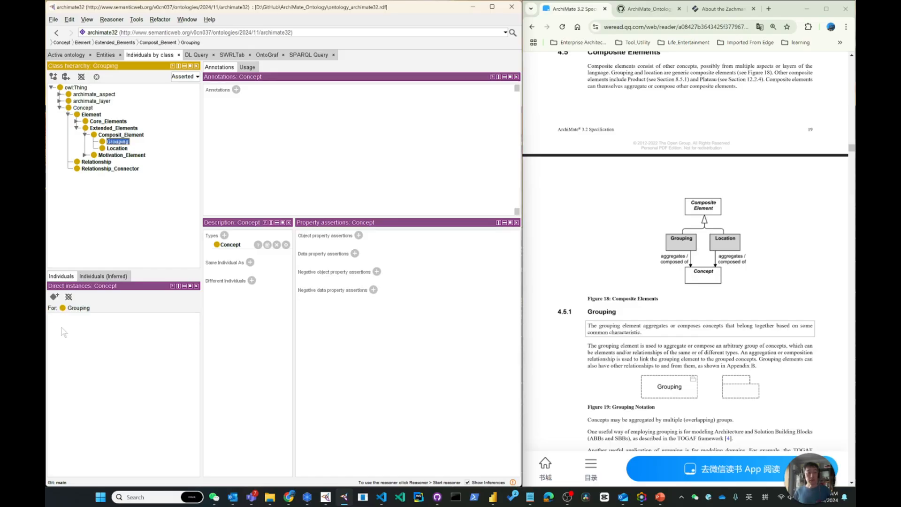
left_click(55, 296)
type("Grou")
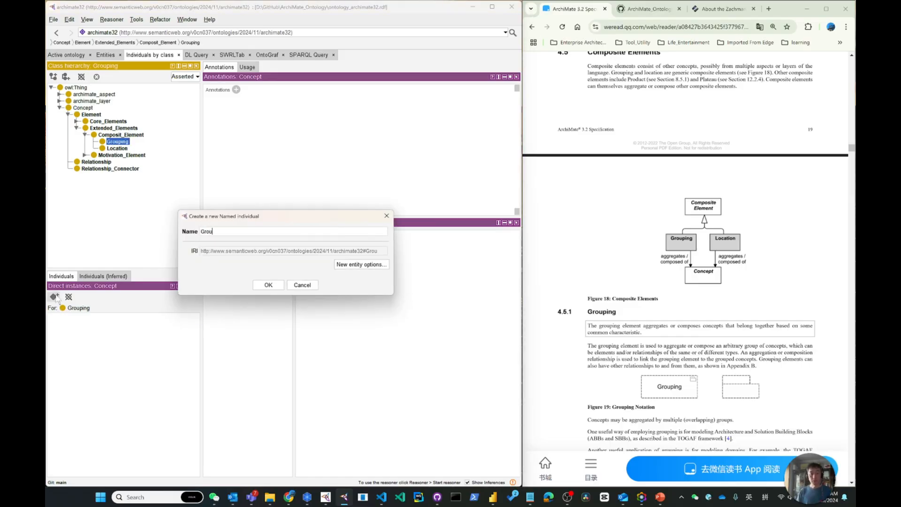
type("ping")
key("Return")
Step: Create an individual named Location as a direct instance of the class Location under Composit_Element
left_click(117, 148)
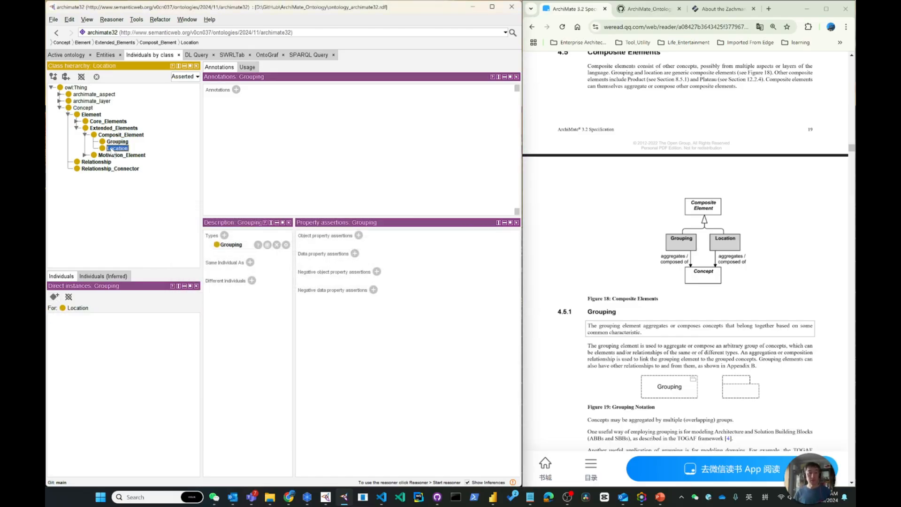
left_click(55, 296)
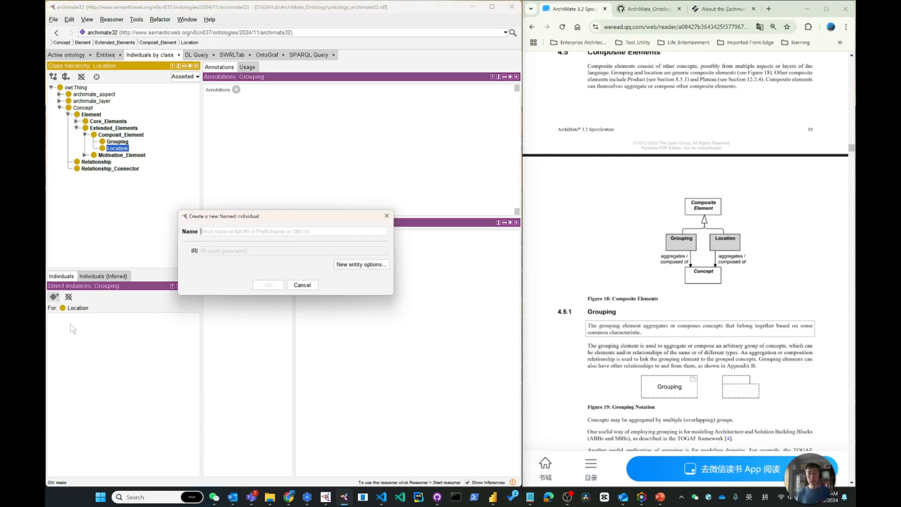
type("Location")
key("Return")
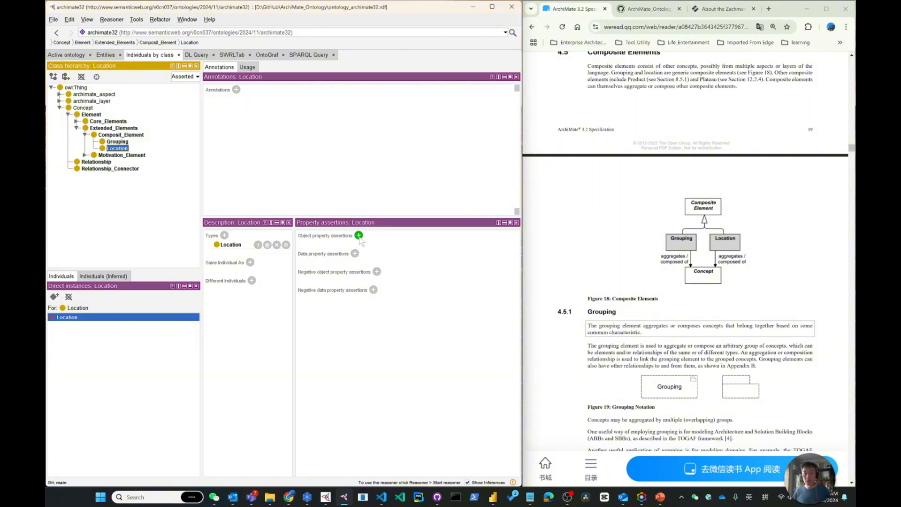
left_click(122, 141)
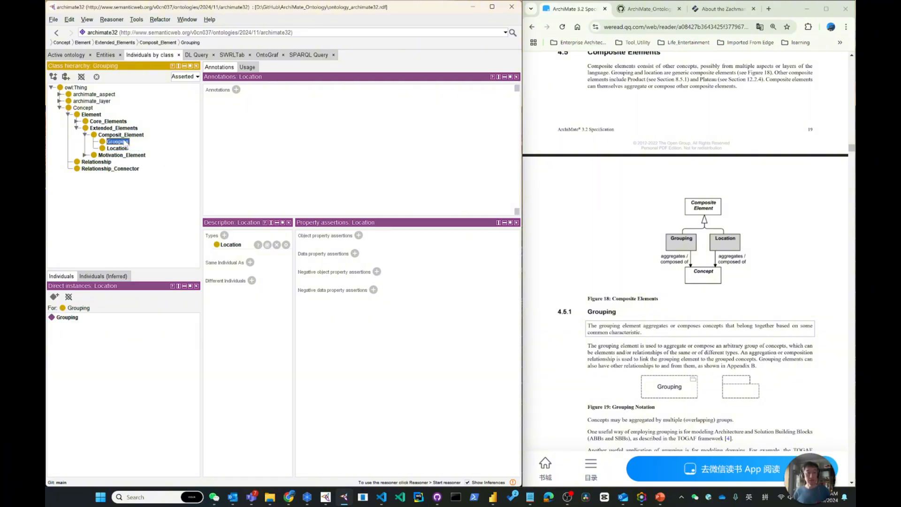
left_click(358, 236)
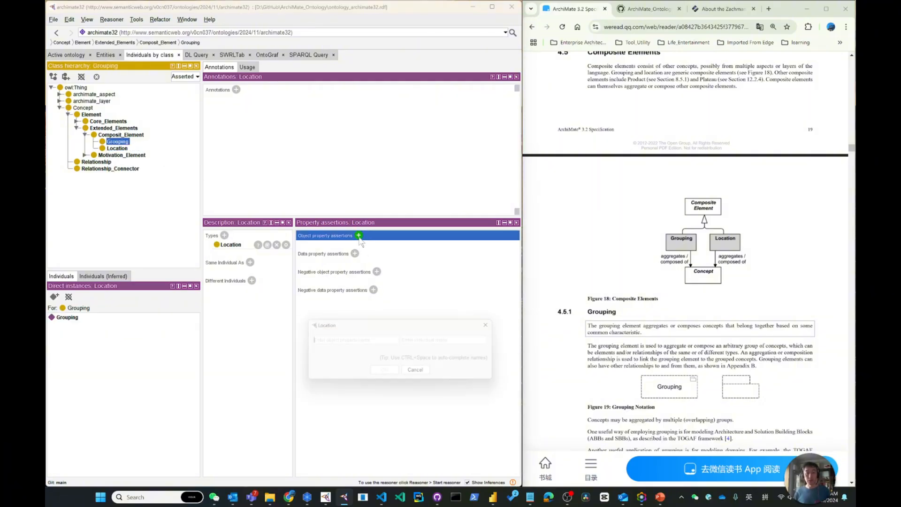
type("agg")
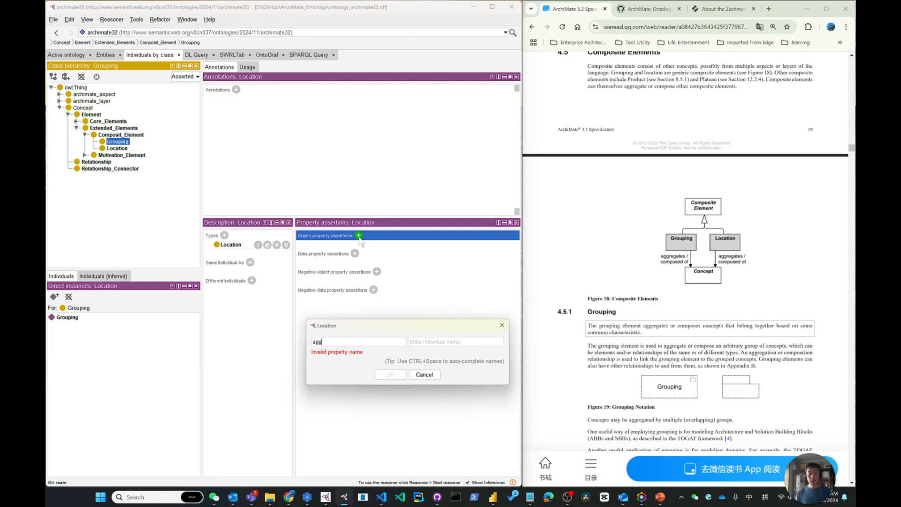
key("Escape")
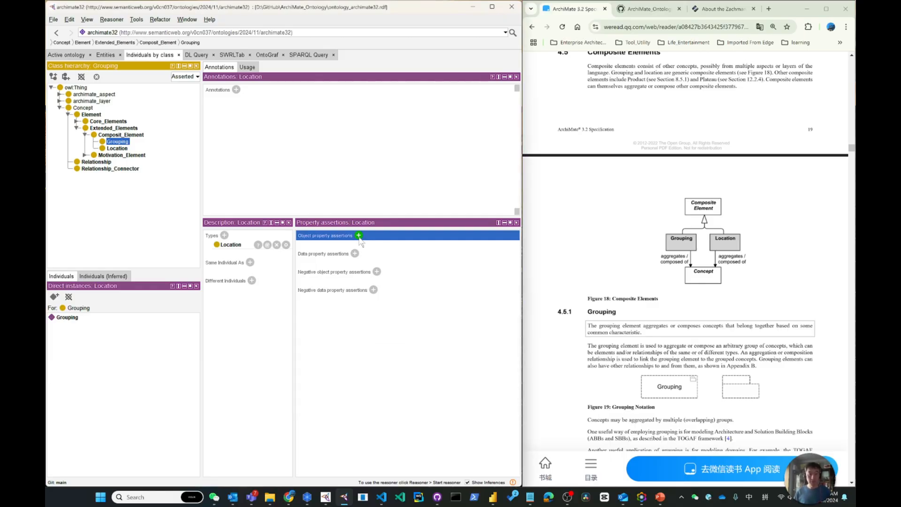
Step: Review the ontology's object property hierarchy against the relationships in the specification's Behavior and Structure Elements Metamodel figure
left_click(104, 57)
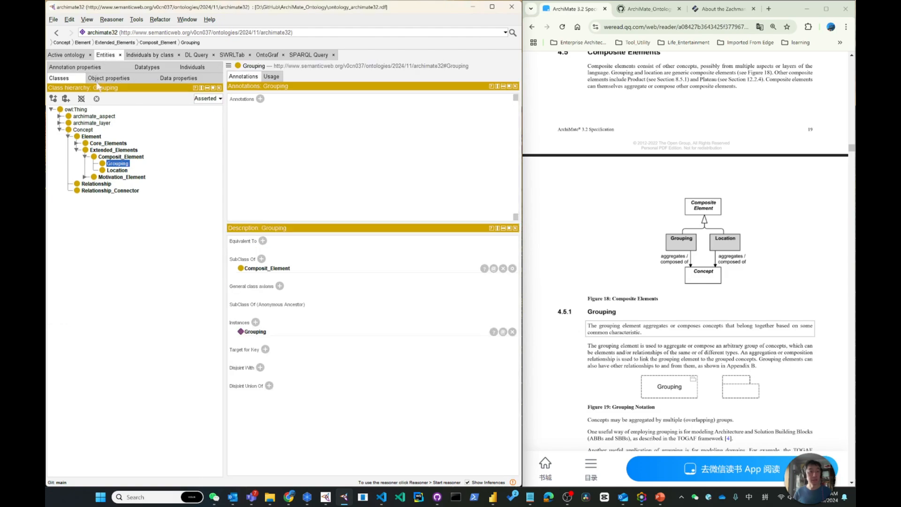
left_click(107, 78)
left_click(51, 110)
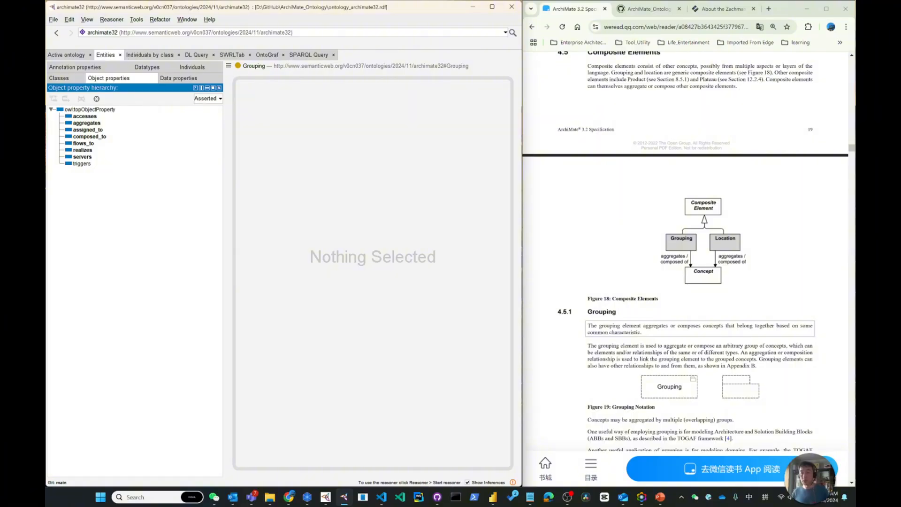
left_click_drag(852, 150, 852, 139)
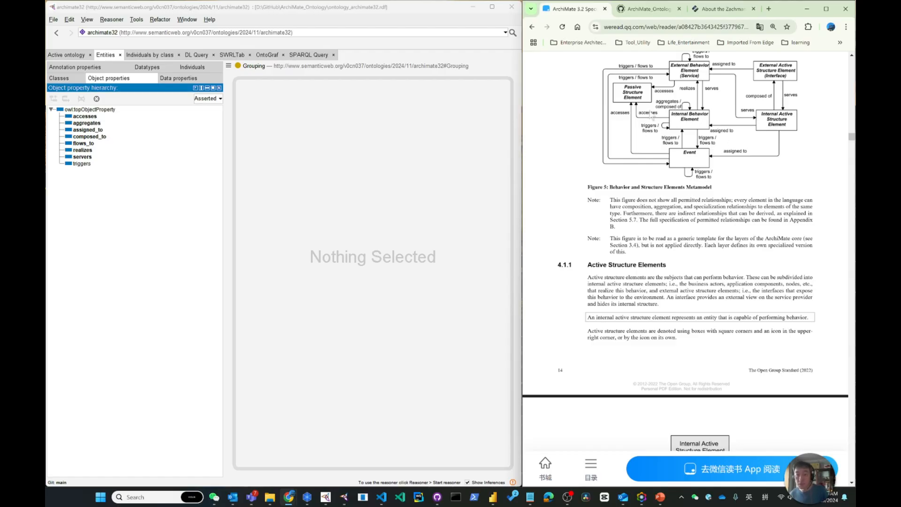
Step: Rename the object property composed_to as composed_of, matching the relationship in the specification's Behavior and Structure Elements Metamodel figure
scroll(672, 103, "up", 1)
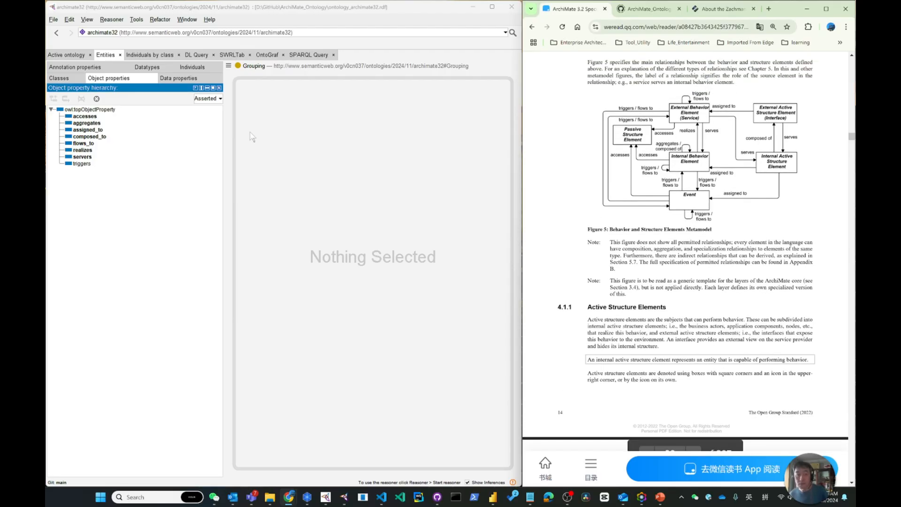
left_click(104, 138)
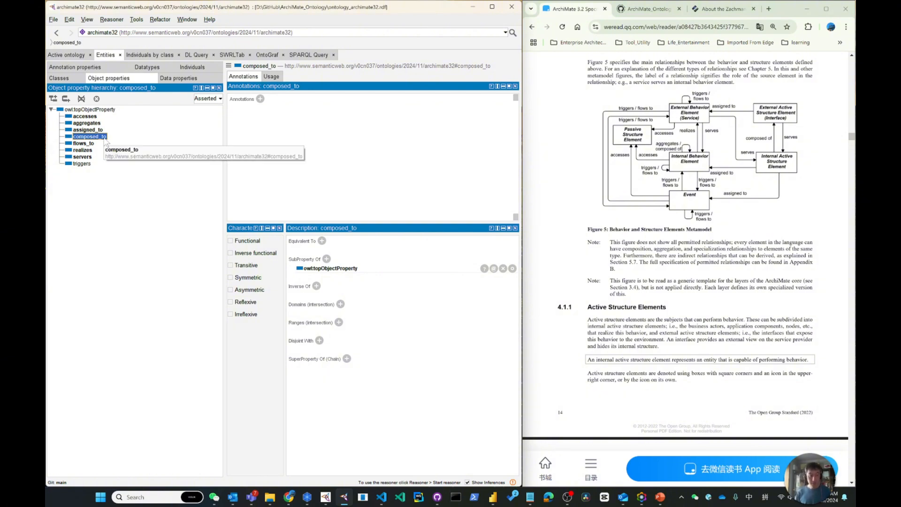
key("ctrl+r")
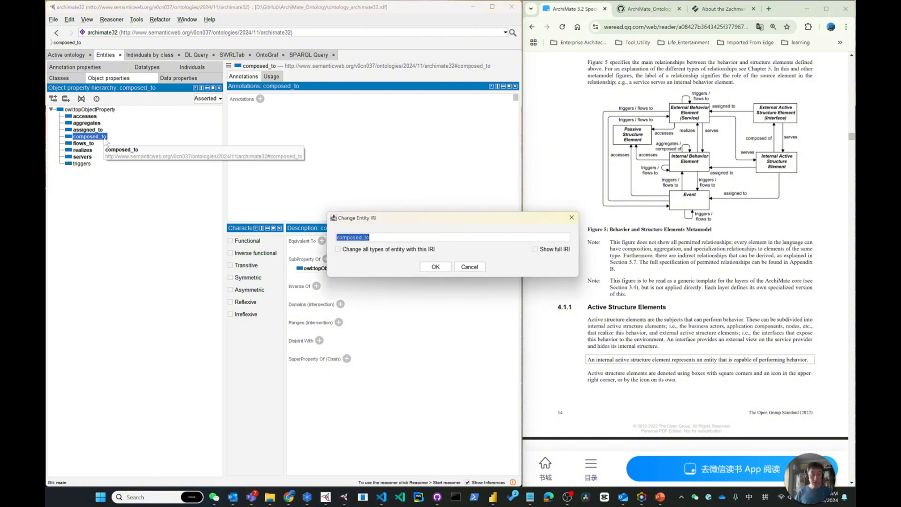
key("End")
type("of")
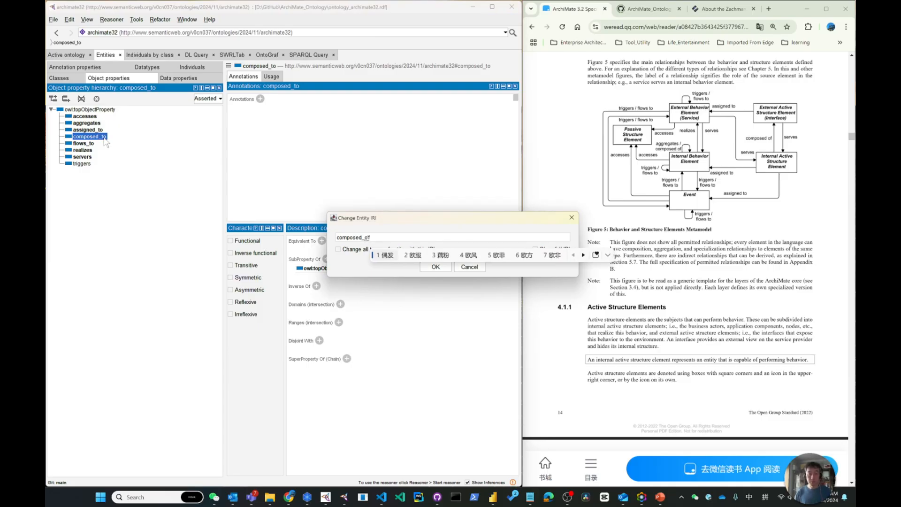
key("shift")
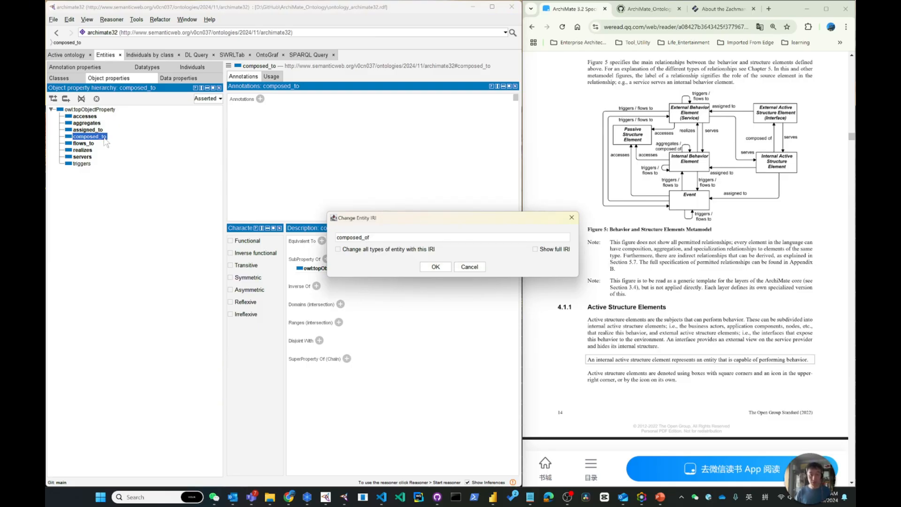
key("Return")
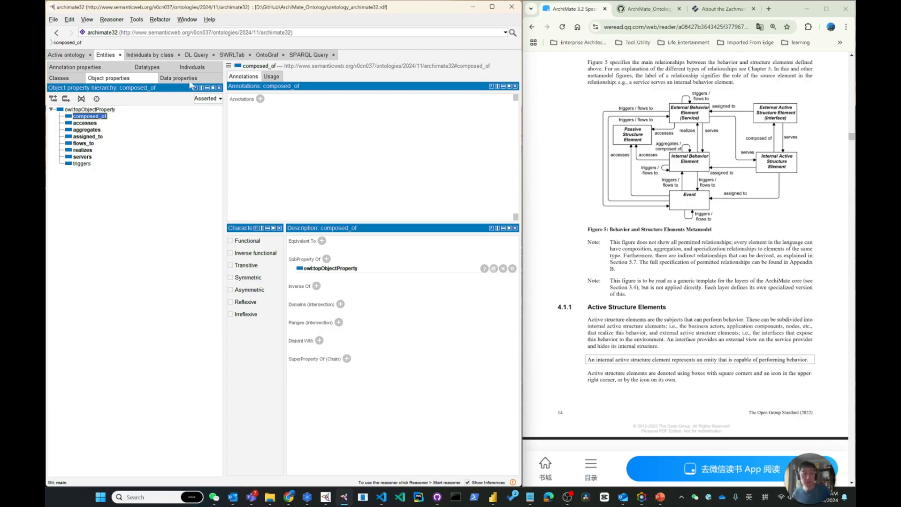
Step: Inspect the object property assertions of the Internal_Behavior_Element and Passive_Structure_Element individuals under Core_Elements
left_click(146, 57)
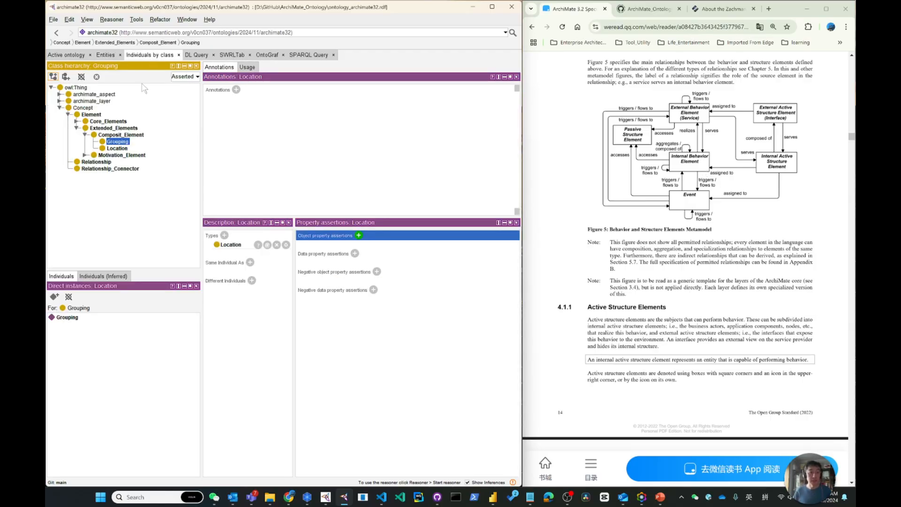
left_click(76, 121)
left_click(85, 129)
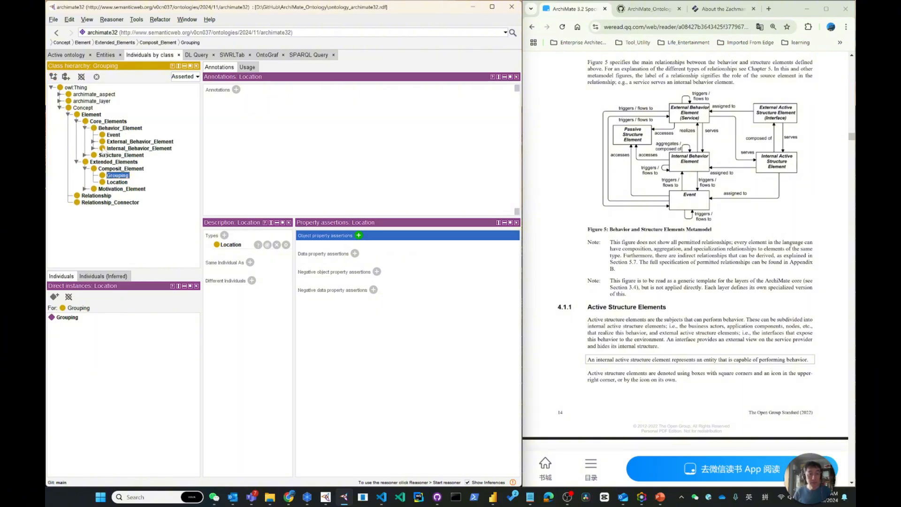
left_click(126, 150)
left_click(84, 317)
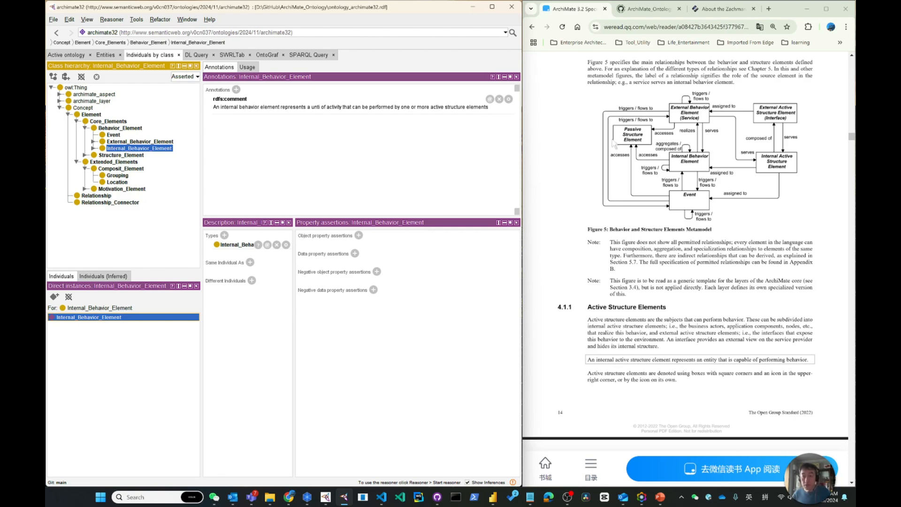
left_click(94, 148)
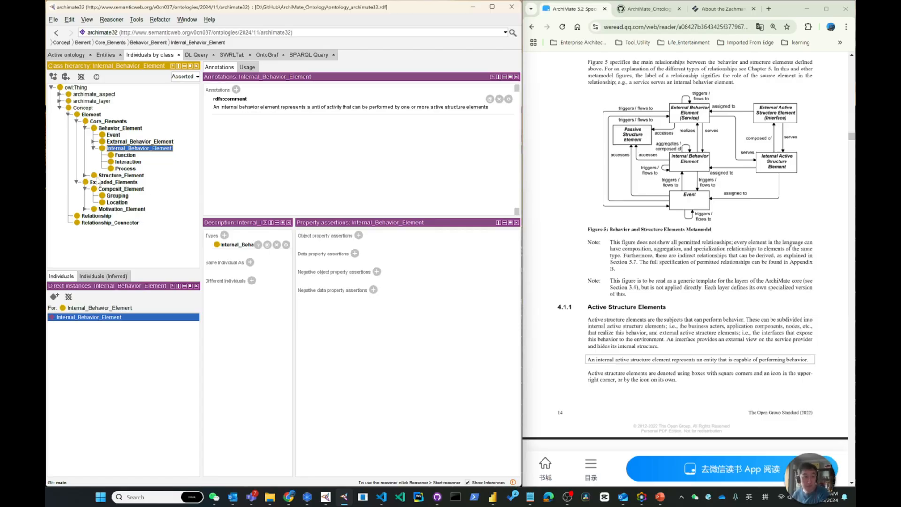
left_click(84, 175)
left_click(136, 189)
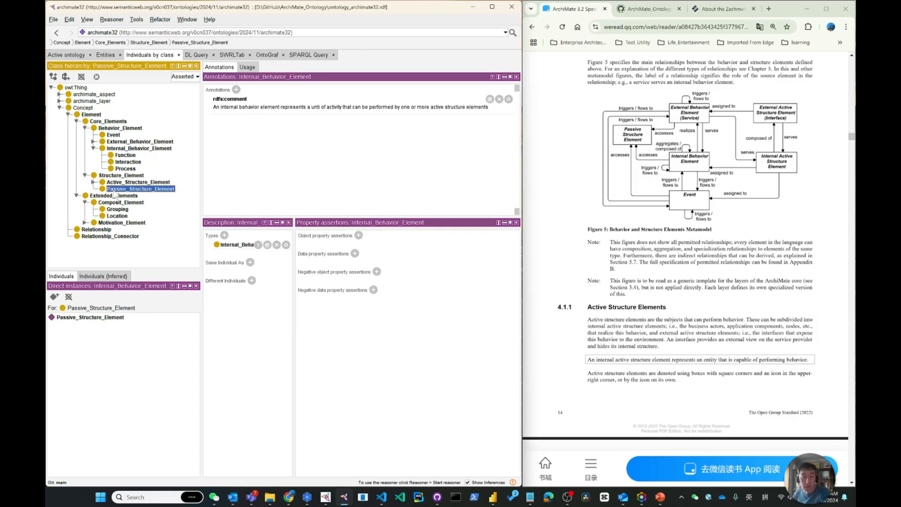
left_click(97, 318)
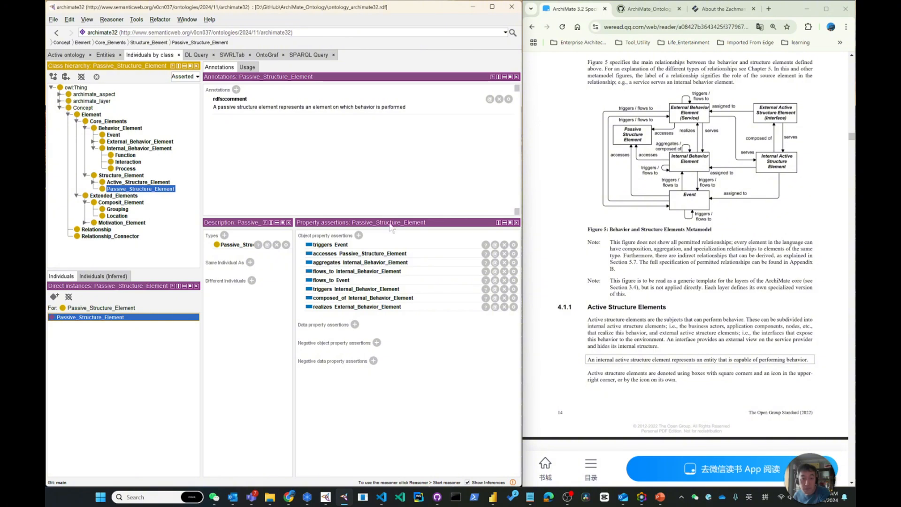
Step: Consult the specification's Behavior and Structure Elements Metamodel figure and compare it with the assertions of the External_Behavior_Element individual
scroll(713, 233, "down", 12)
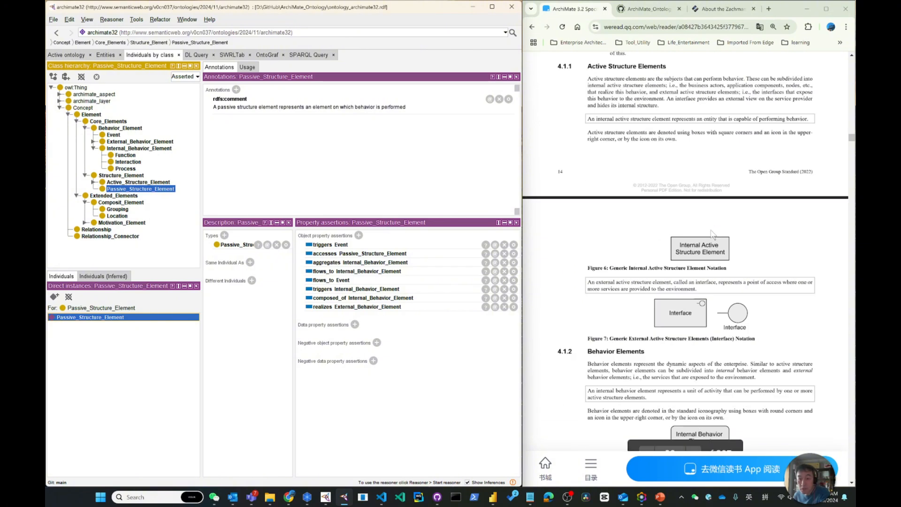
scroll(713, 233, "down", 10)
scroll(713, 233, "up", 15)
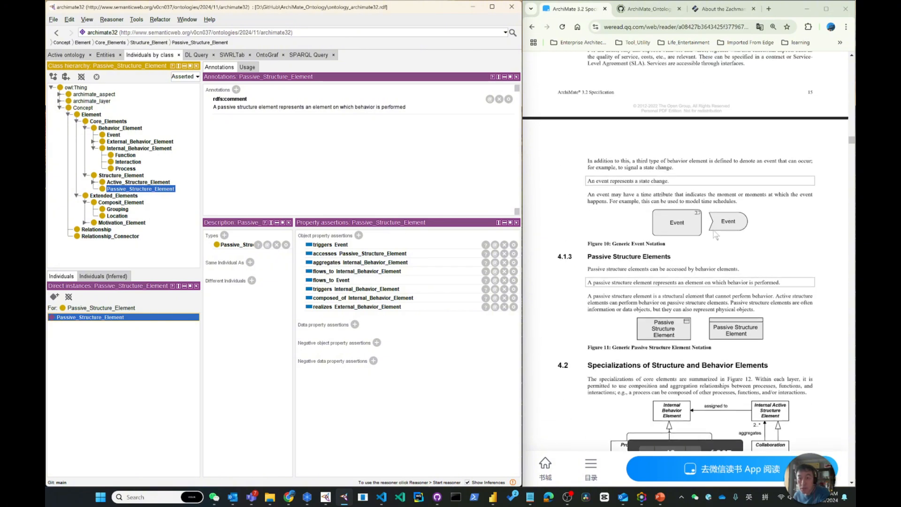
scroll(715, 233, "up", 5)
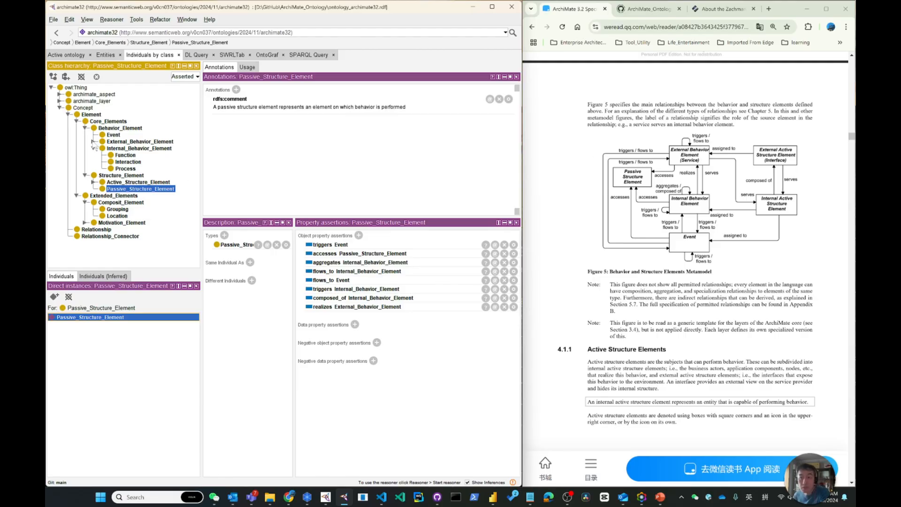
left_click(93, 142)
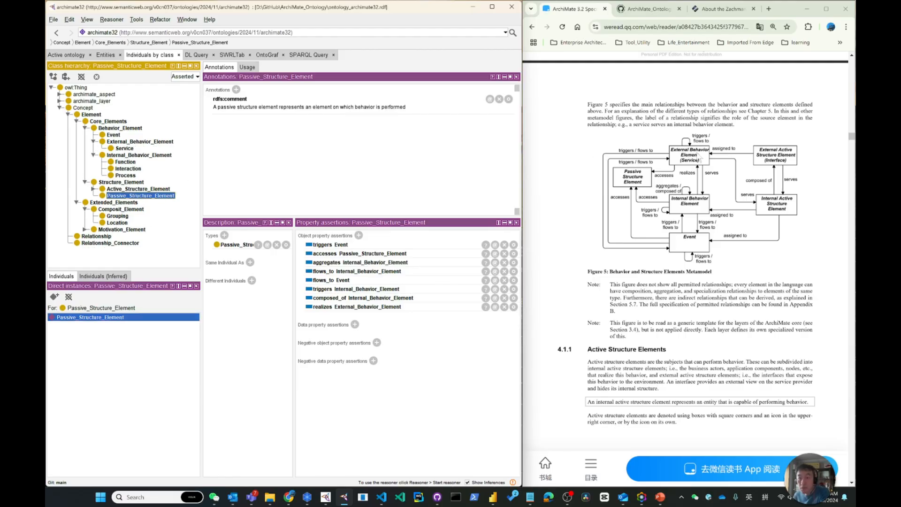
left_click(136, 143)
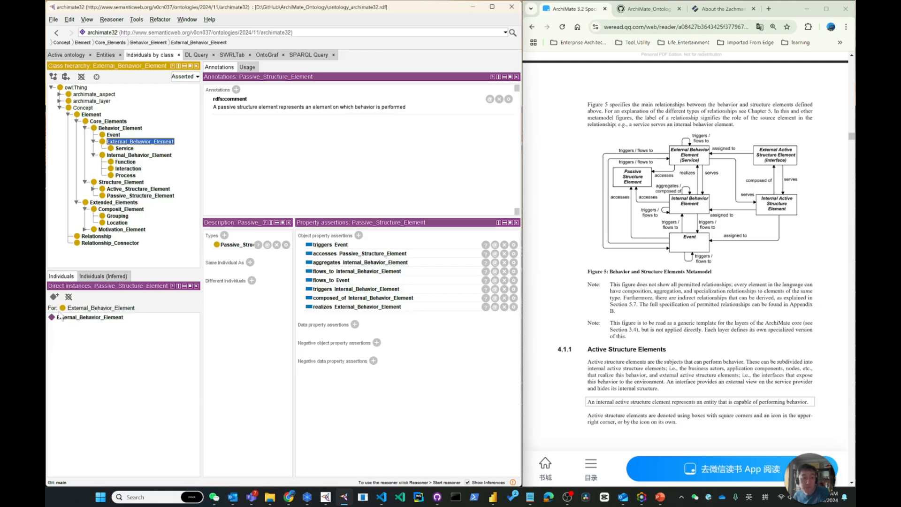
left_click(82, 319)
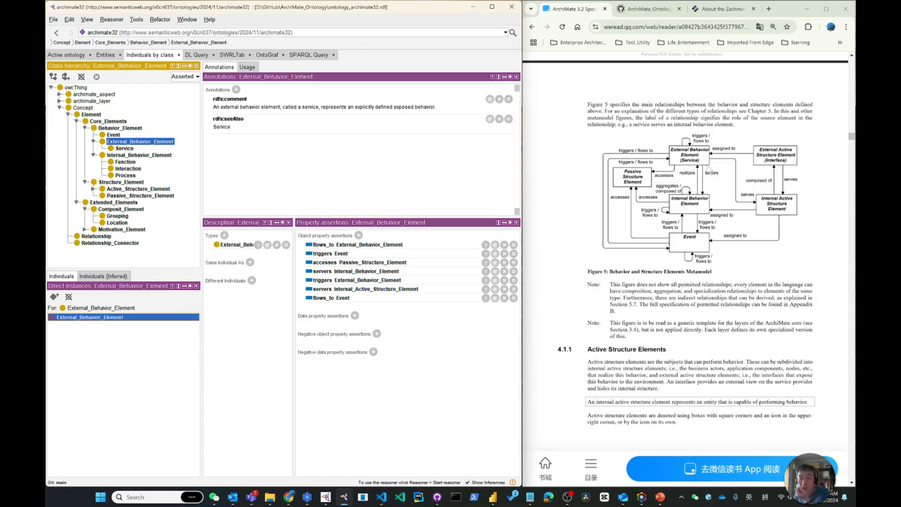
Step: Remove all object property assertions from the Passive_Structure_Element individual
left_click(141, 196)
left_click(89, 317)
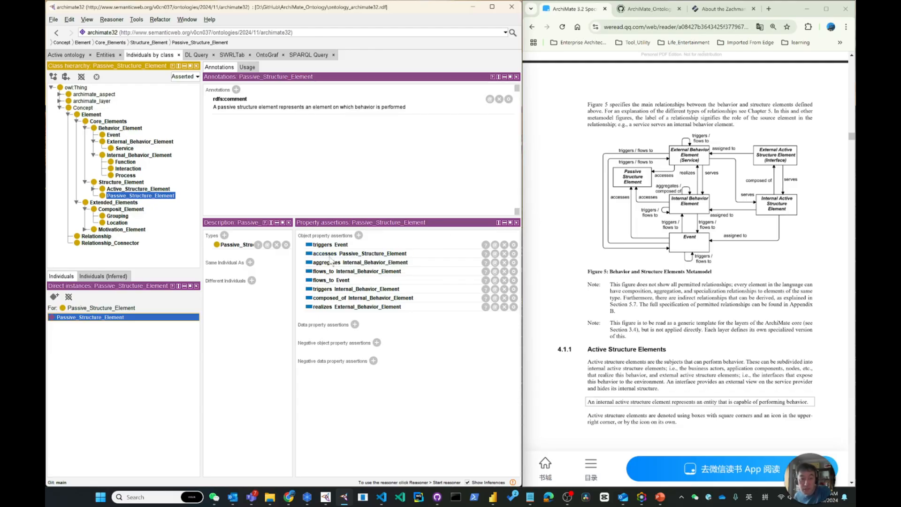
double_click(435, 257)
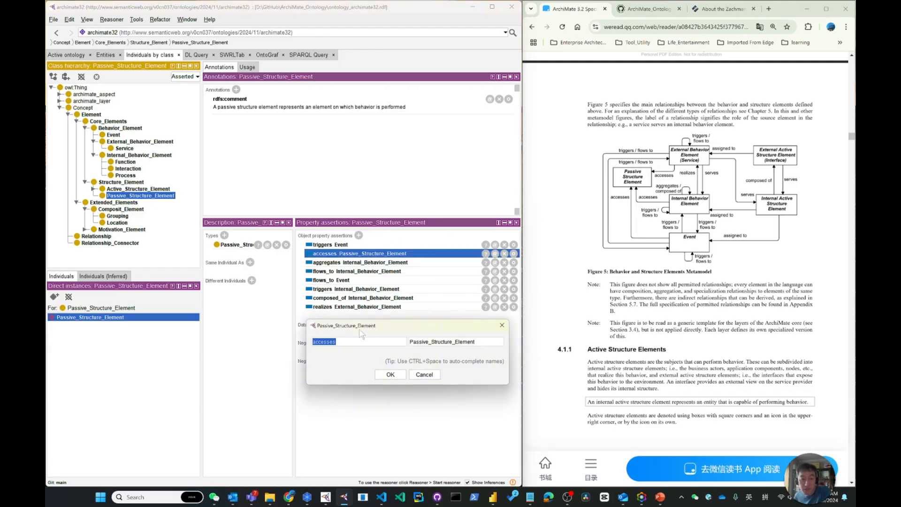
left_click(426, 376)
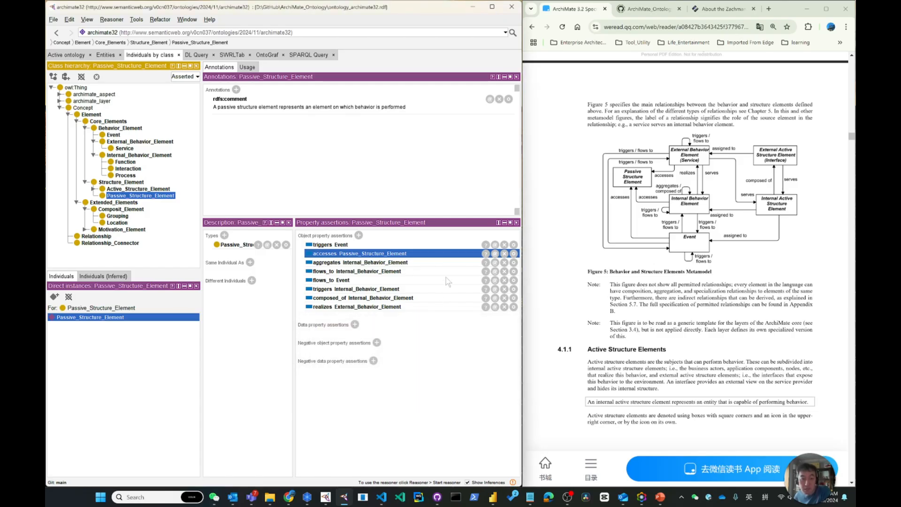
left_click(504, 244)
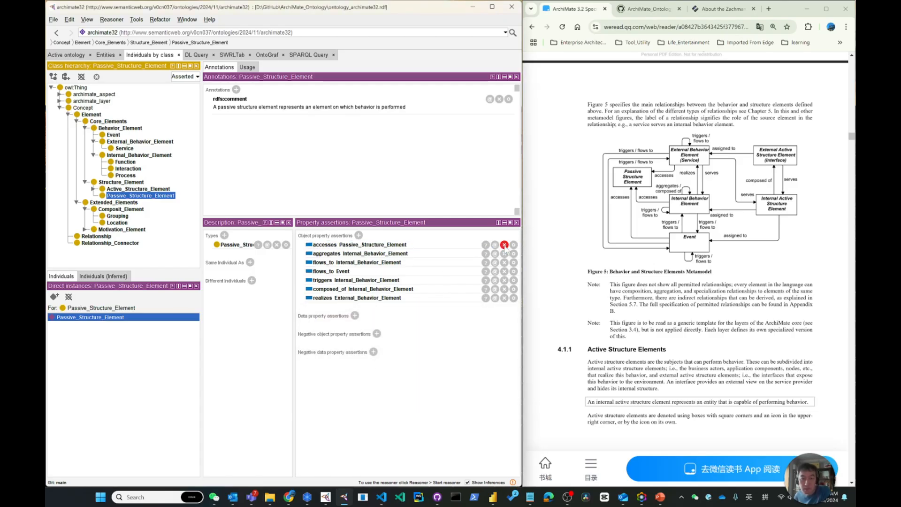
left_click(504, 245)
left_click(505, 244)
left_click(504, 245)
left_click(504, 244)
left_click(504, 244)
left_click(504, 244)
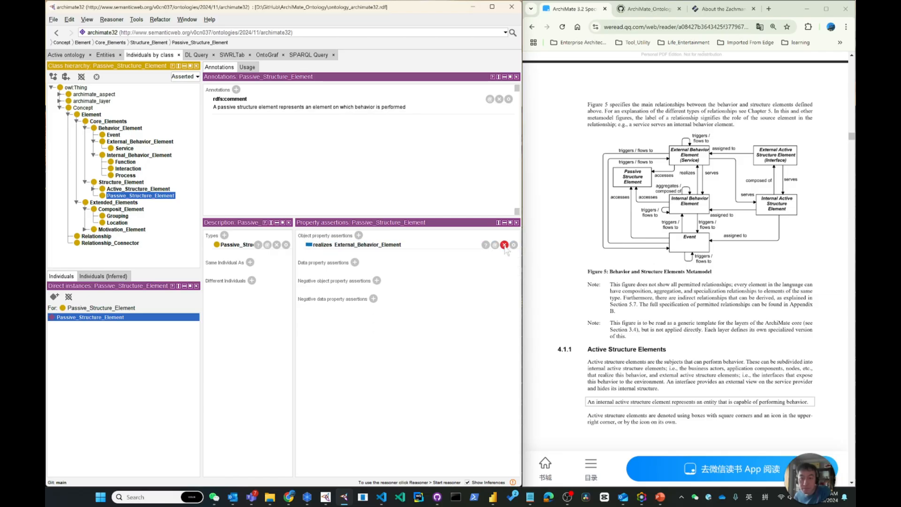
left_click(505, 245)
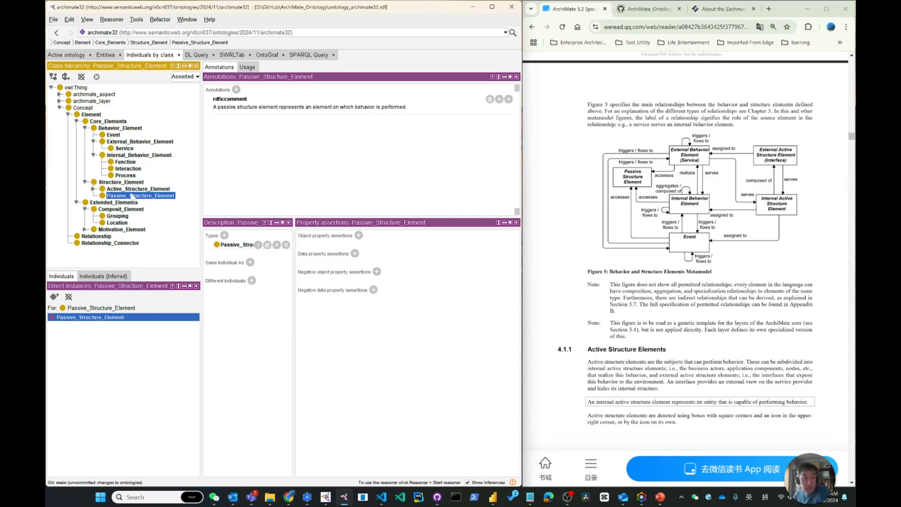
Step: Show the property assertions of the Internal_Behavior_Element individual under Behavior_Element
left_click(141, 155)
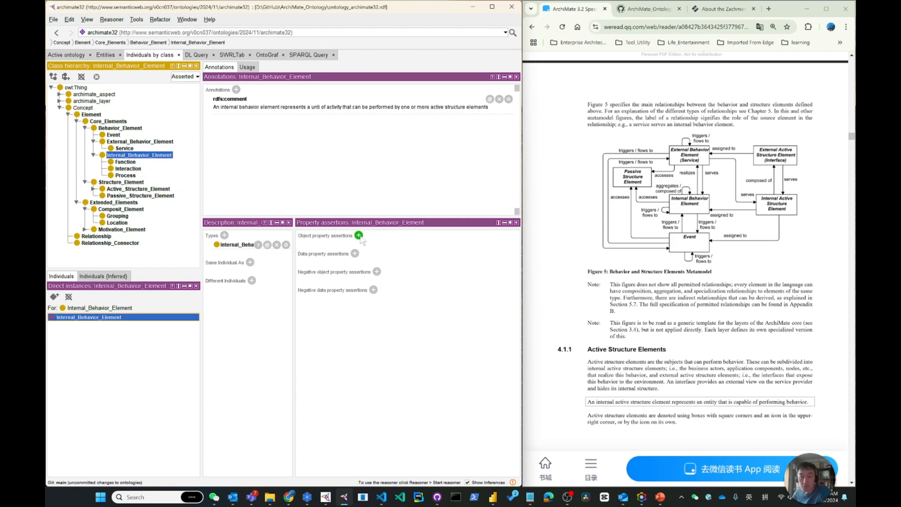
left_click(358, 235)
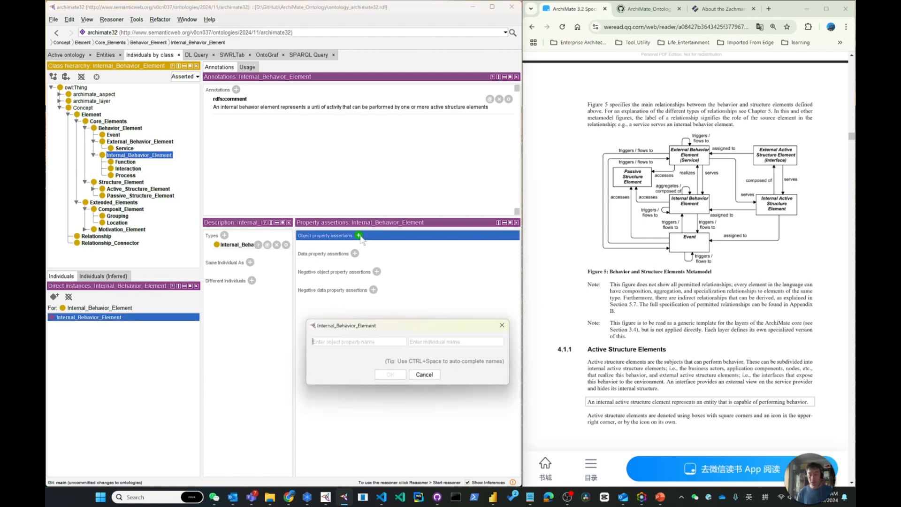
type("s")
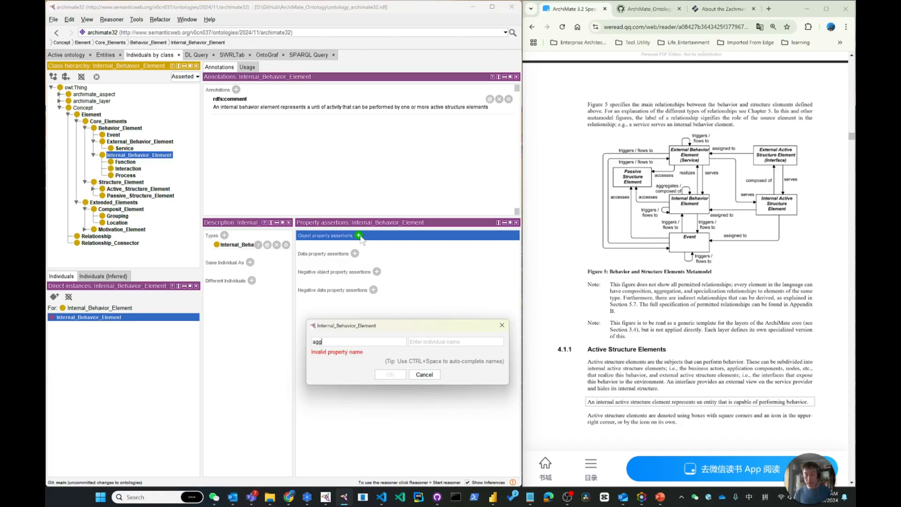
key("Escape")
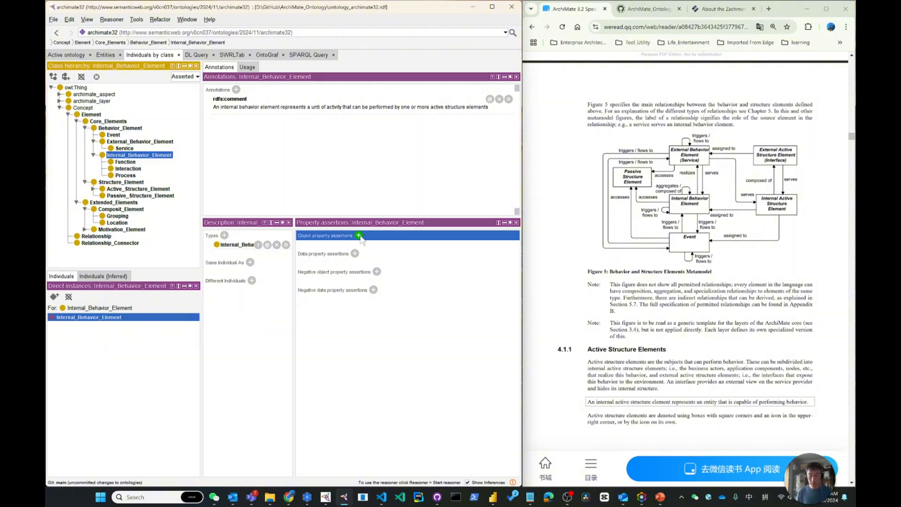
Step: Add an object property assertion stating that the individual Internal_Behavior_Element aggregates Internal_Behavior_Element
left_click(358, 235)
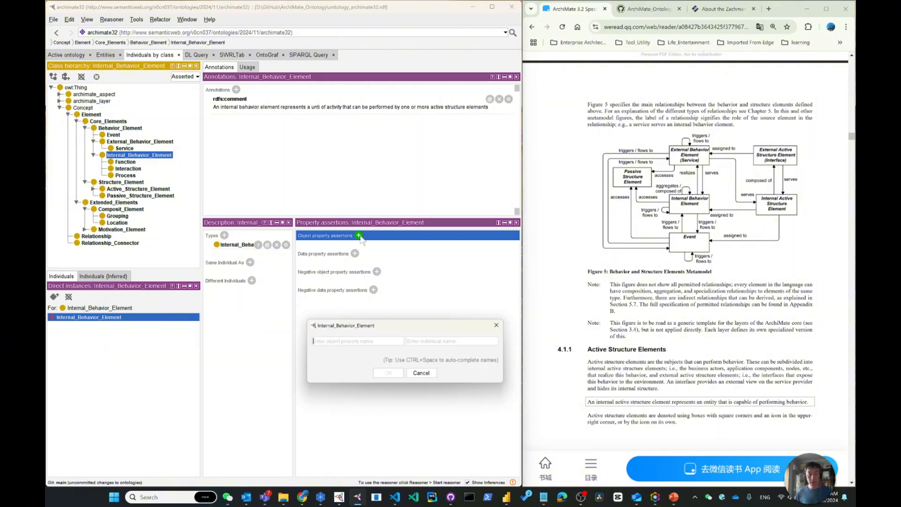
type("aggregates")
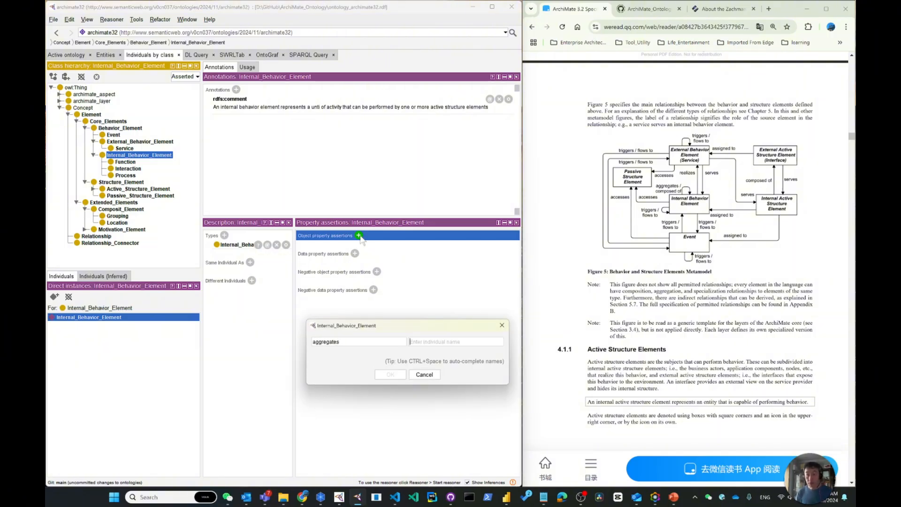
type("int")
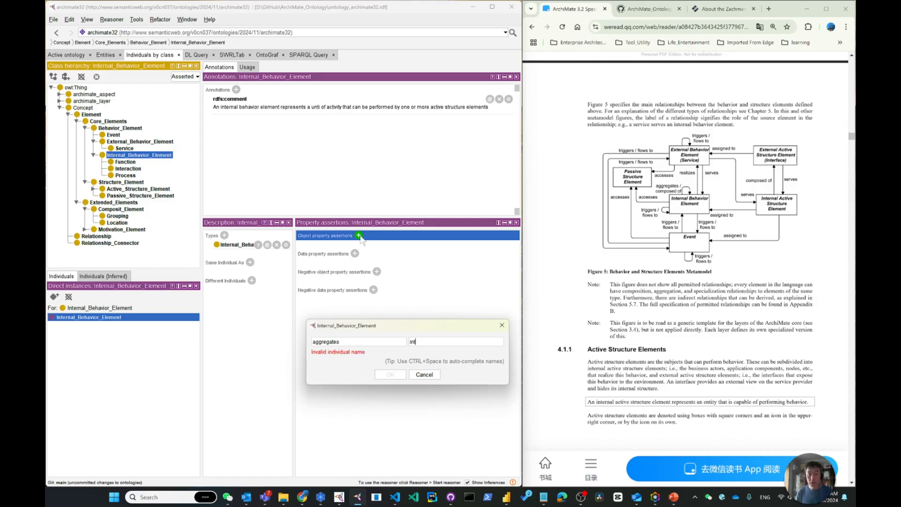
type("er")
key("Down")
key("Return")
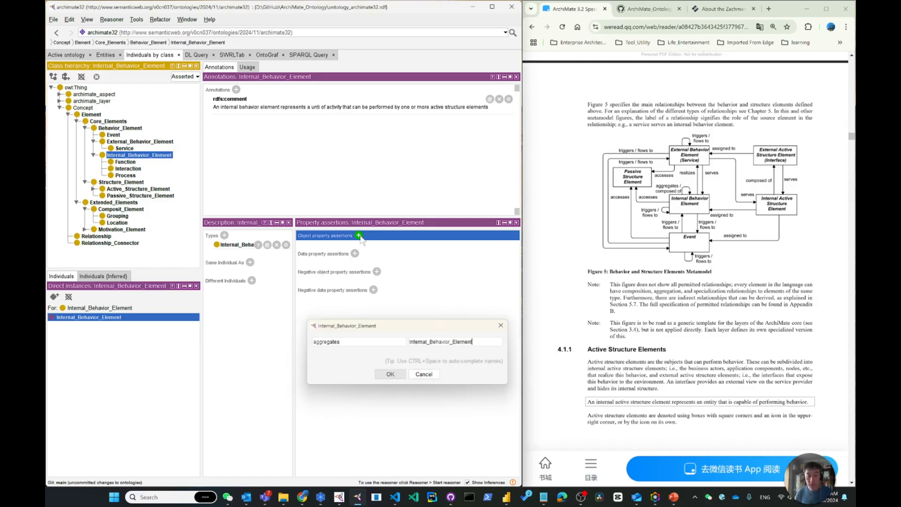
key("Return")
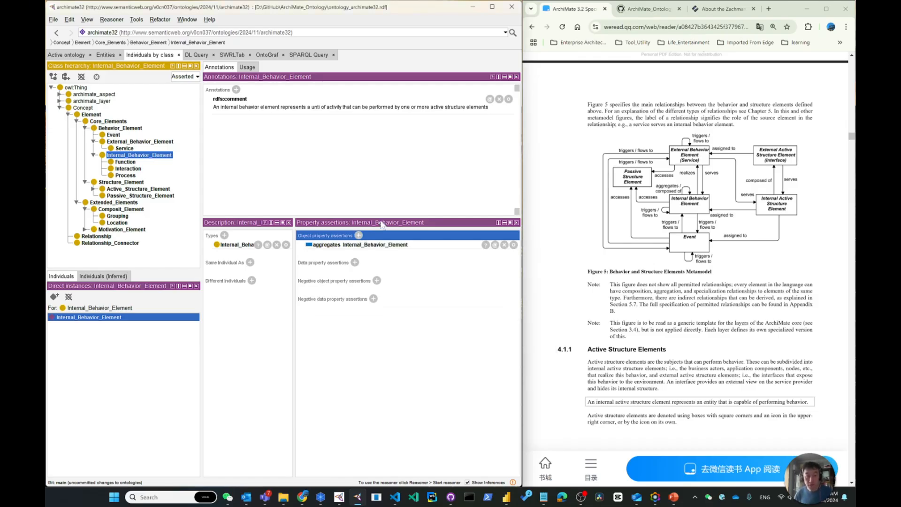
Step: Add an object property assertion stating that the Internal_Behavior_Element individual is composed_of Internal_Behavior_Element
left_click(359, 235)
type("composed_of")
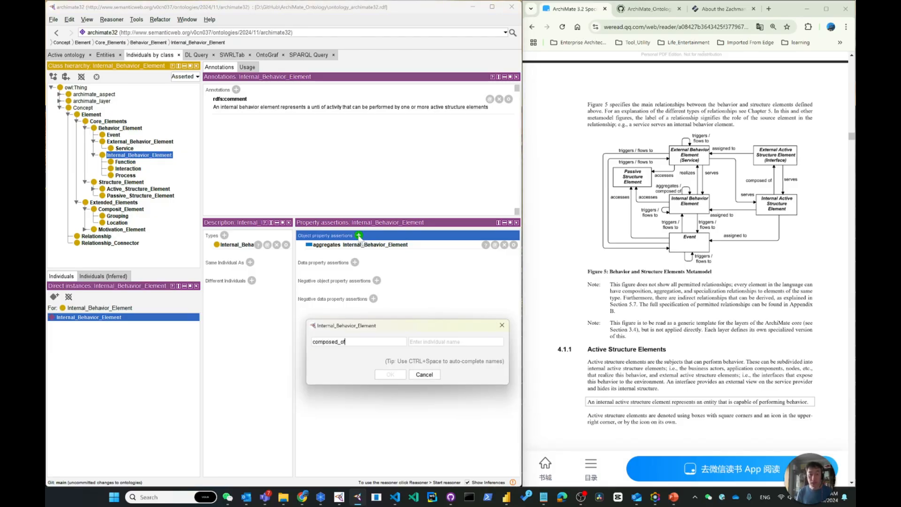
type("Int")
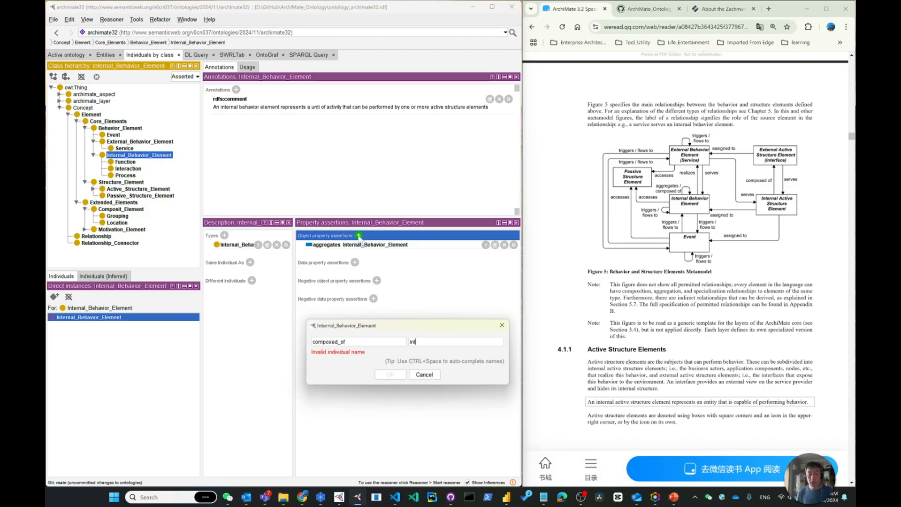
key("Down")
key("Return")
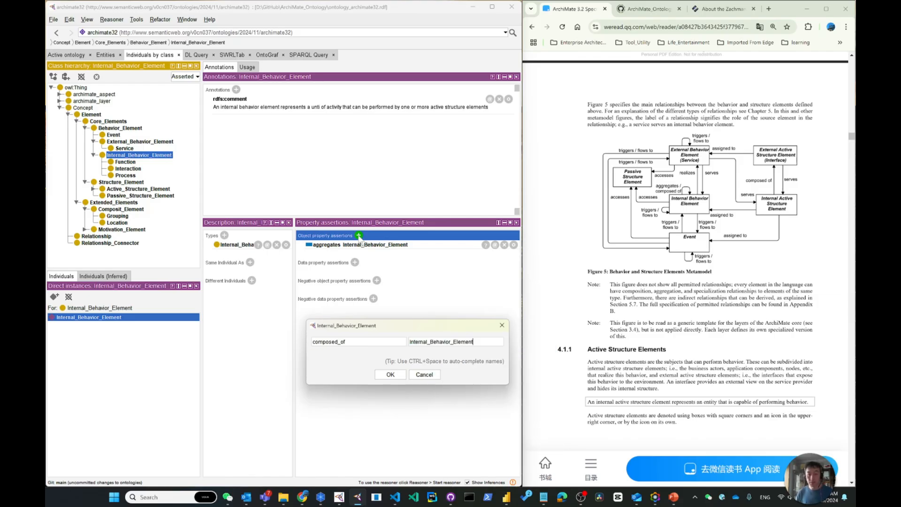
left_click(390, 374)
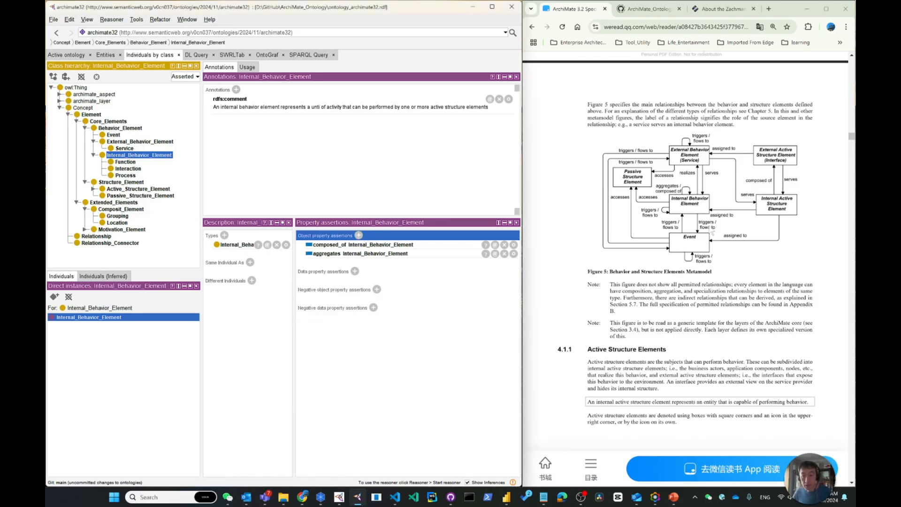
Step: Add an object property assertion stating that the Internal_Behavior_Element individual triggers Internal_Behavior_Element
left_click(359, 235)
type("triggers")
key("Tab")
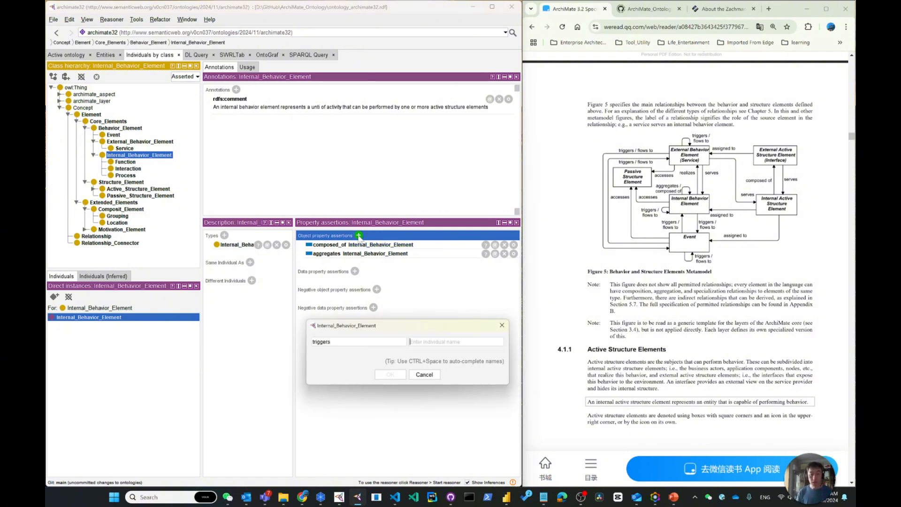
type("Int")
key("ctrl+space")
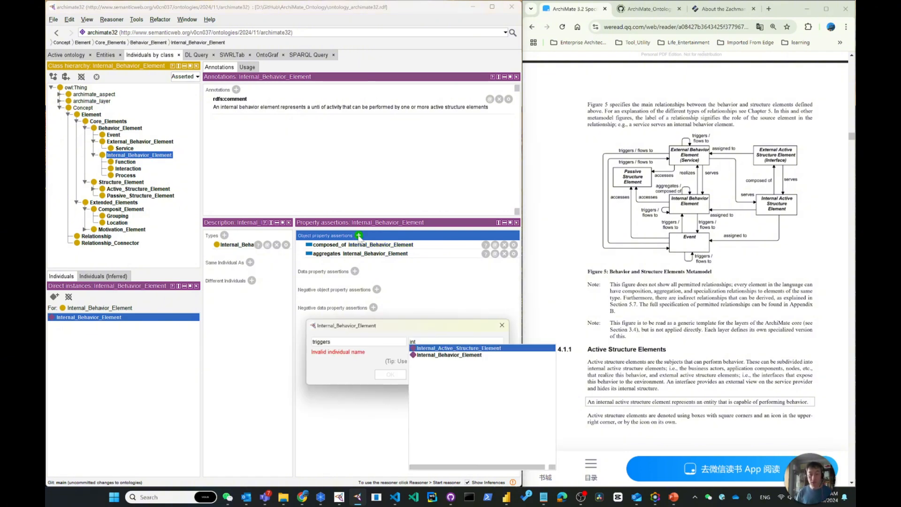
key("Return")
key("Return")
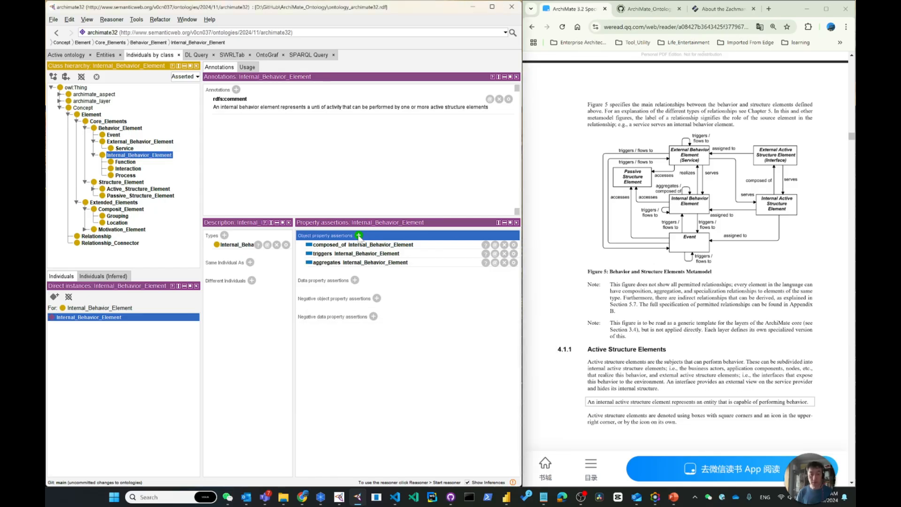
Step: Add an object property assertion linking the Internal_Behavior_Element individual to itself through flows_to
left_click(359, 235)
type("t")
type("lo")
key("ctrl+space")
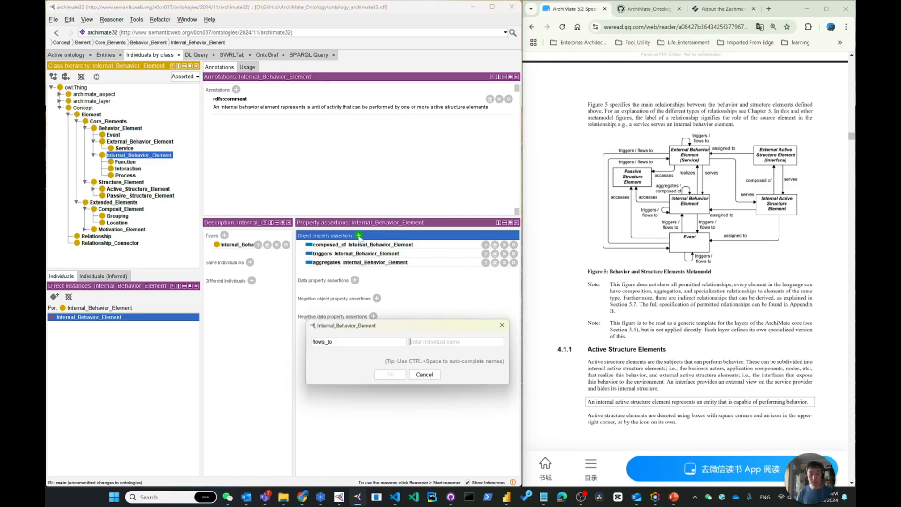
key("Tab")
type("inter")
key("ctrl+space")
key("Return")
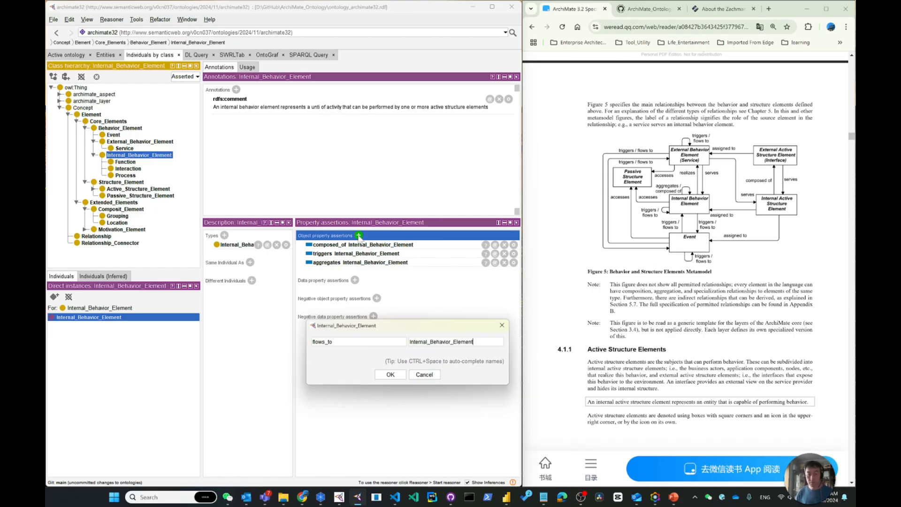
key("Return")
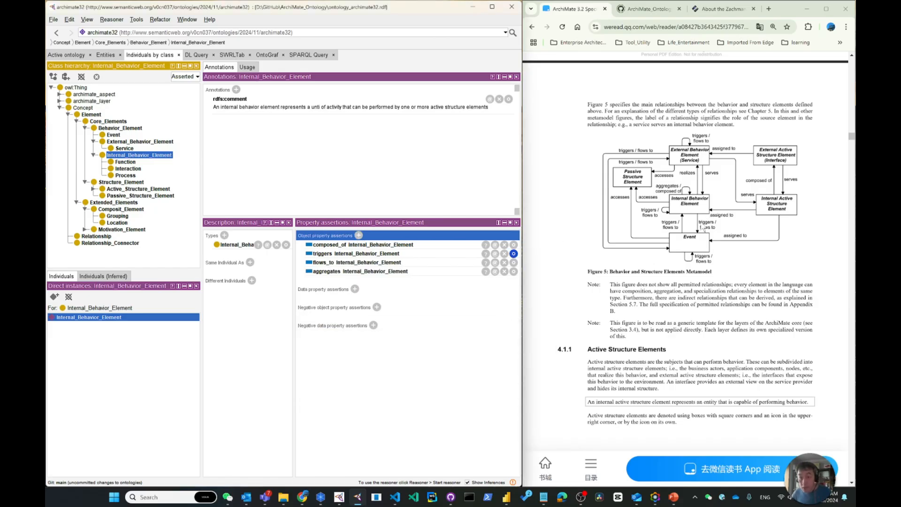
Step: Add triggers Event and flows_to Event as object property assertions of the Internal_Behavior_Element individual
left_click(359, 236)
type("triggers ")
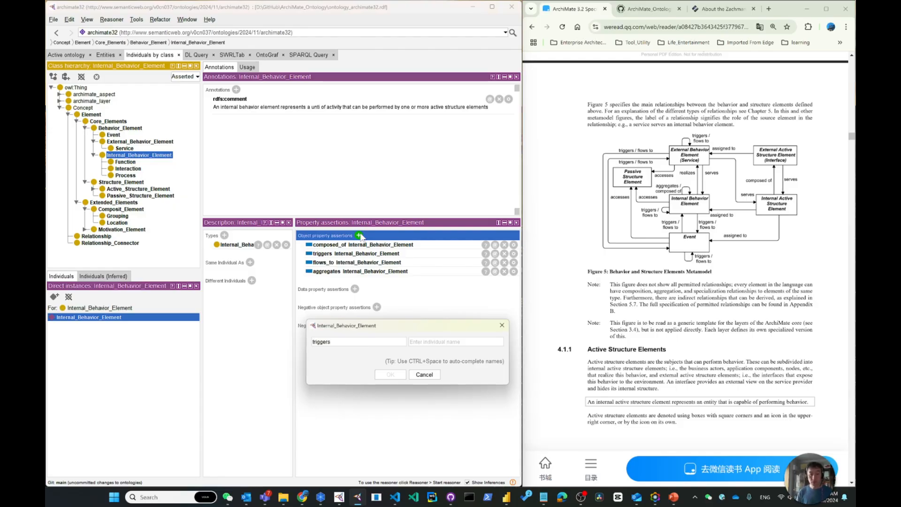
type("Event")
key("Return")
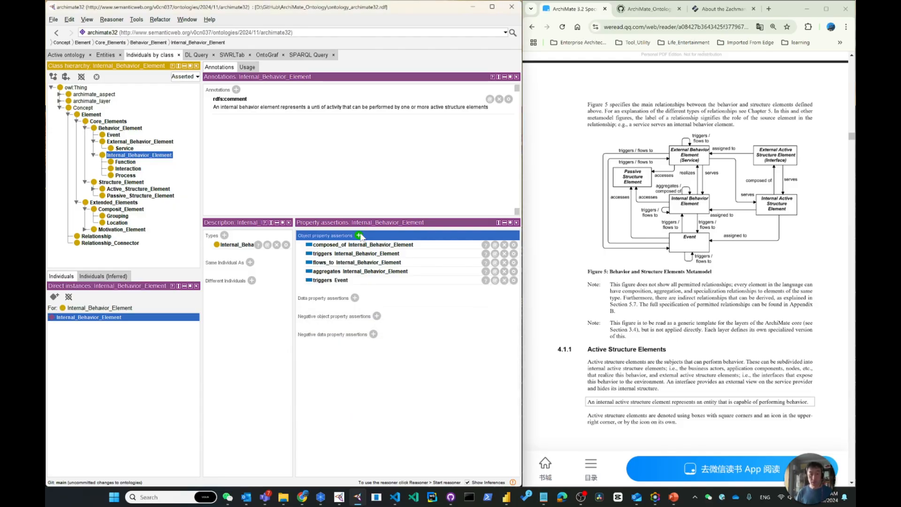
left_click(359, 236)
type("flows_to ")
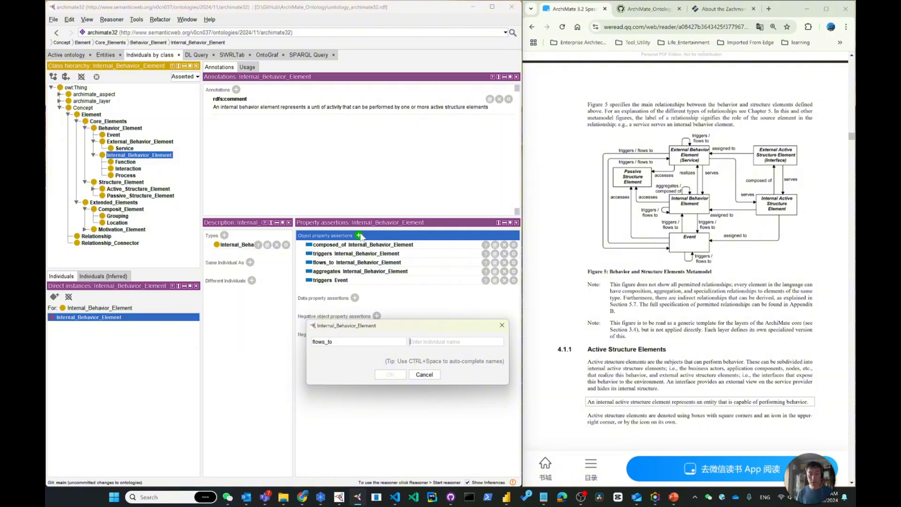
type("Event")
key("Return")
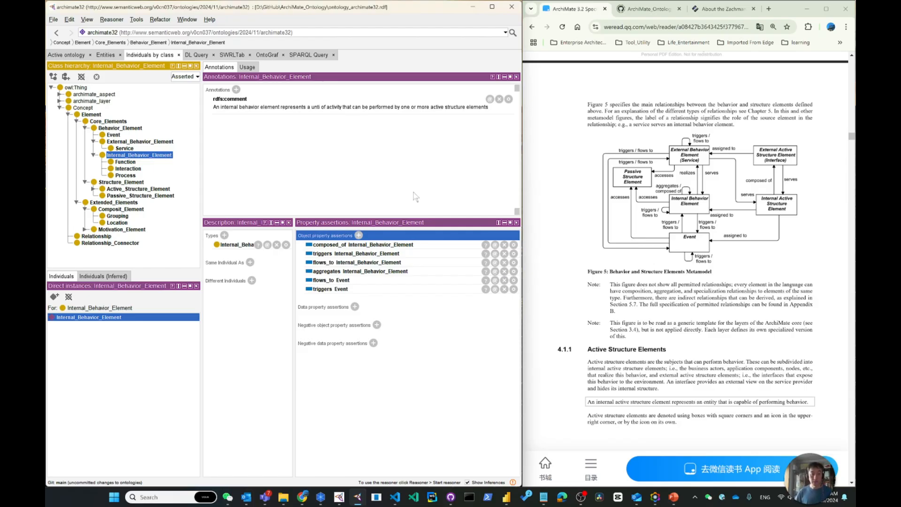
Step: Add an object property assertion stating that the Internal_Behavior_Element individual accesses Passive_Structure_Element
key("Return")
type("accesses")
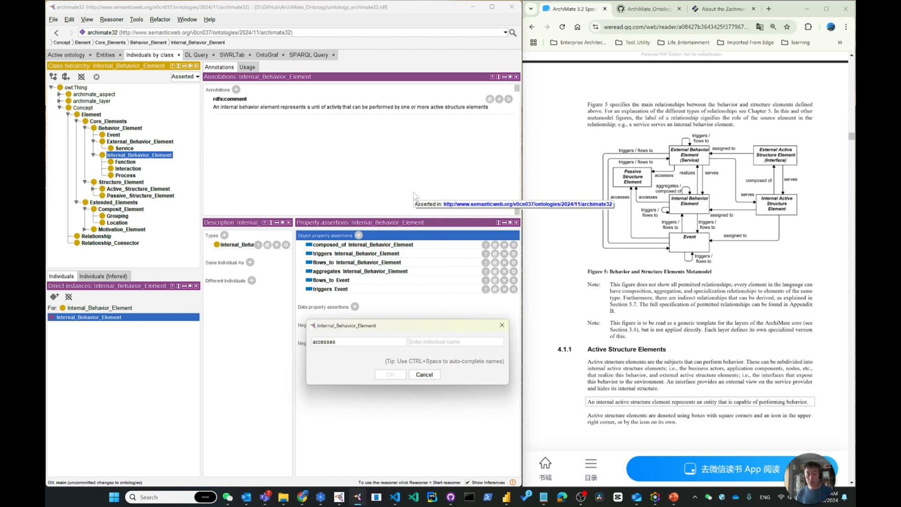
key("Tab")
type("pa")
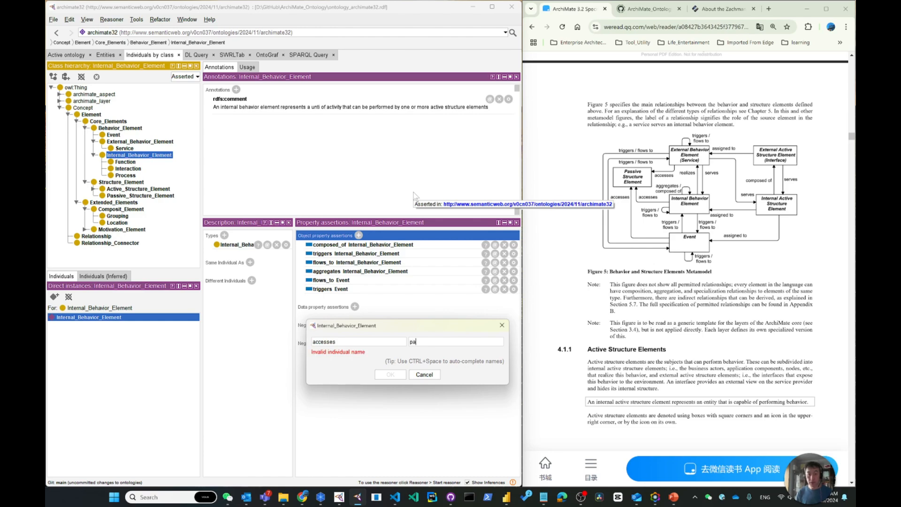
type("s")
key("ctrl+space")
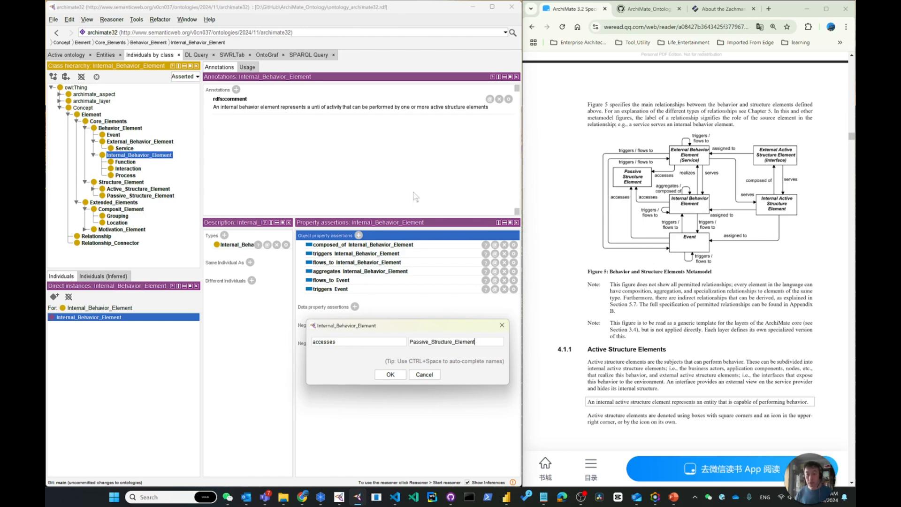
key("Return")
key("Return")
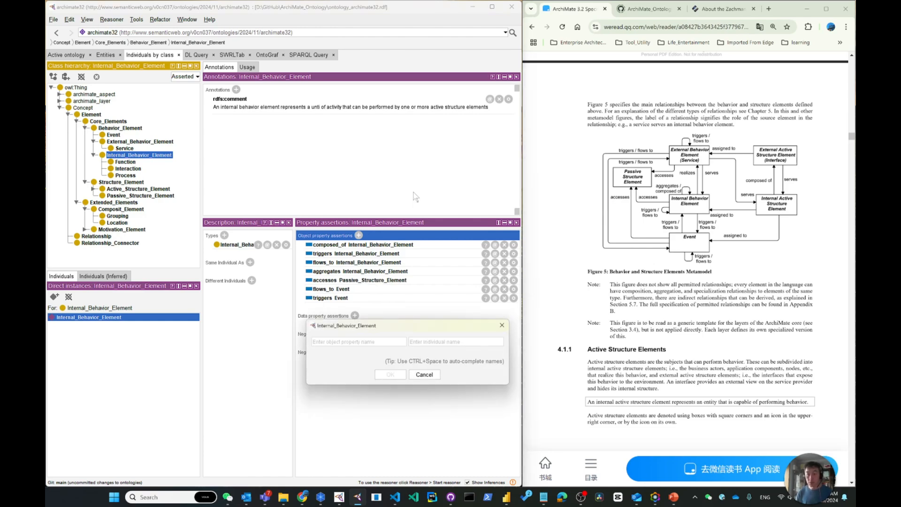
Step: Add an object property assertion stating that the Internal_Behavior_Element individual realizes External_Behavior_Element
type("realizes")
key("Tab")
type("ex")
key("ctrl+space")
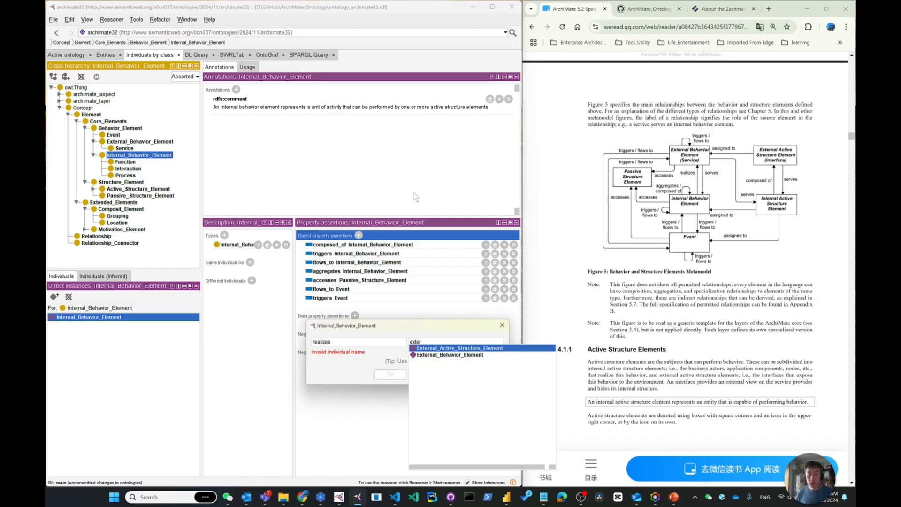
key("Down")
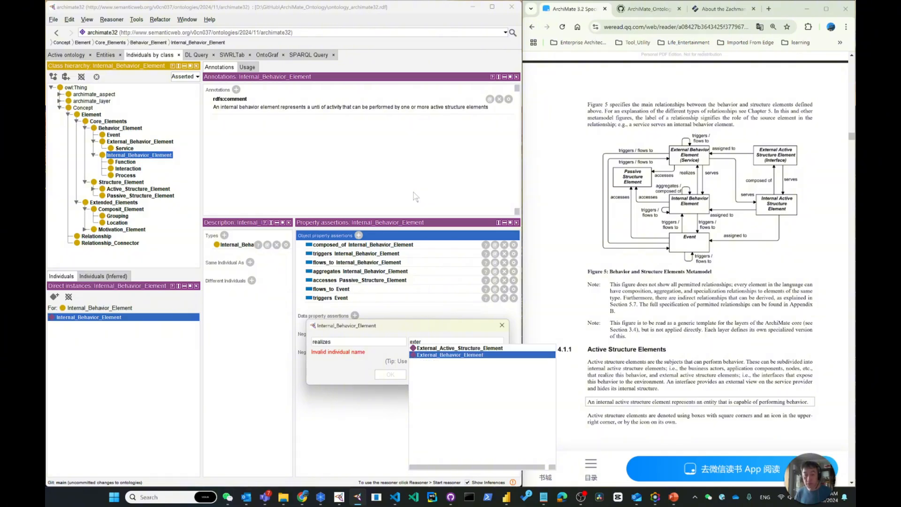
key("Return")
left_click(391, 376)
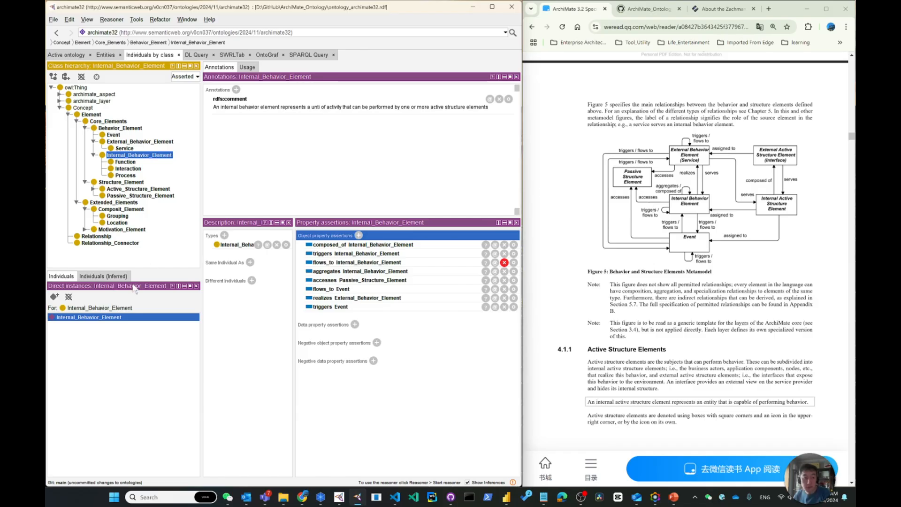
Step: Review the property assertions of the External_Behavior_Element, Internal_Behavior_Element and Internal_Active_Structure_Element individuals against the Behavior and Structure Elements Metamodel figure
left_click(124, 162)
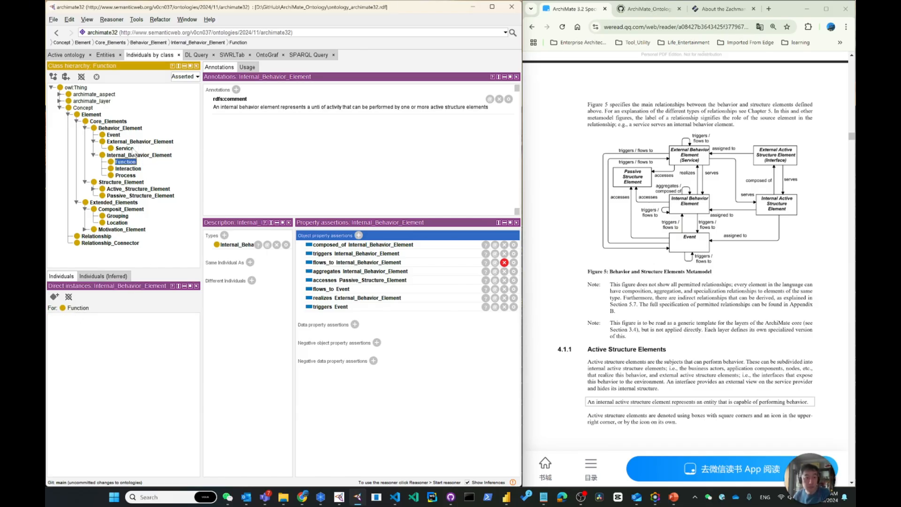
left_click(134, 142)
left_click(81, 319)
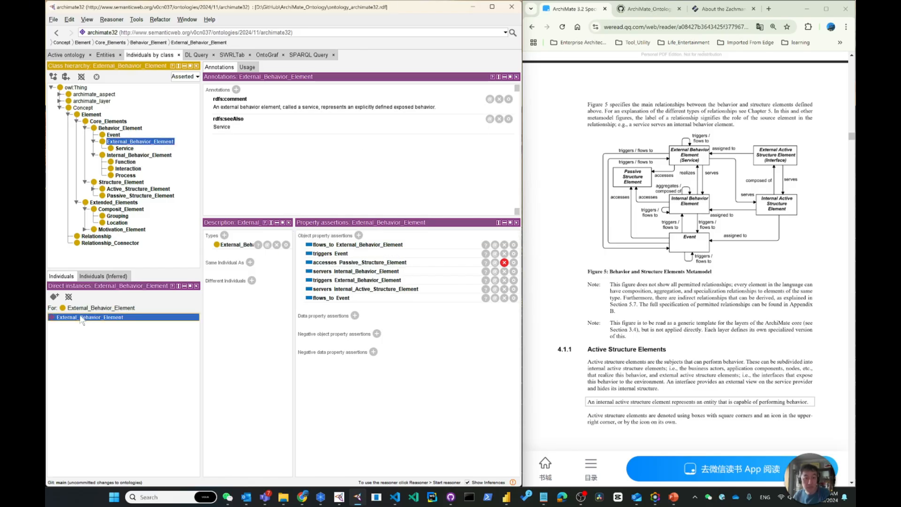
left_click(139, 156)
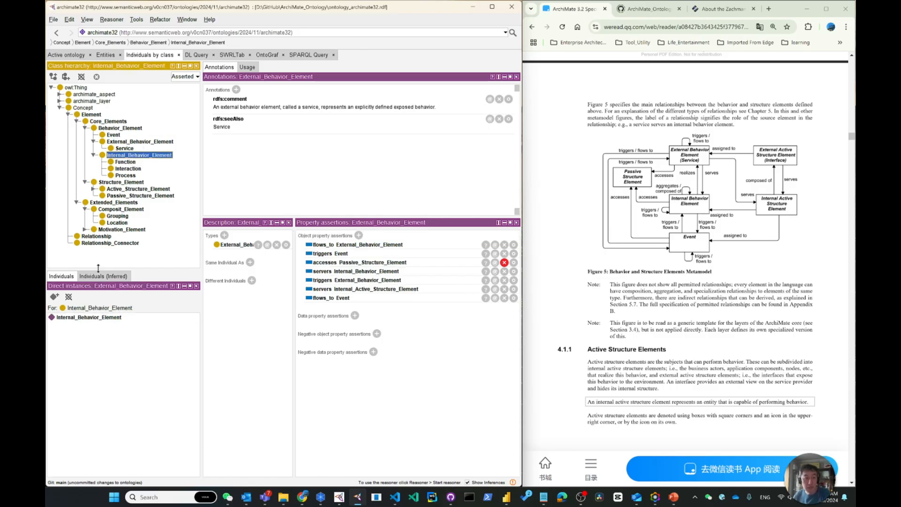
left_click(99, 318)
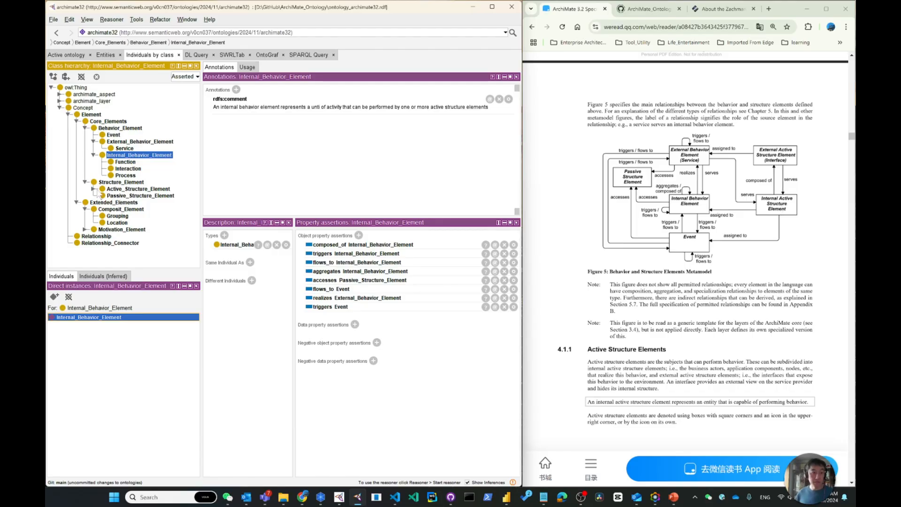
left_click(94, 188)
left_click(140, 202)
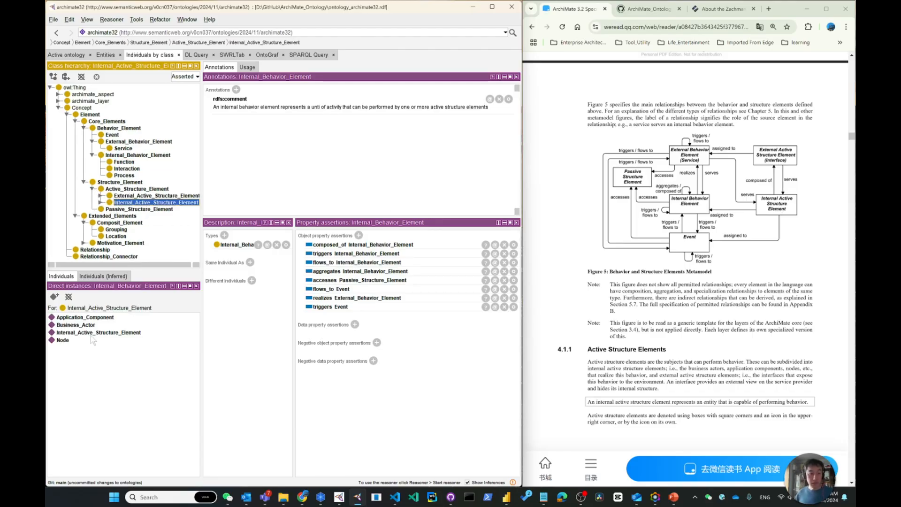
left_click(92, 332)
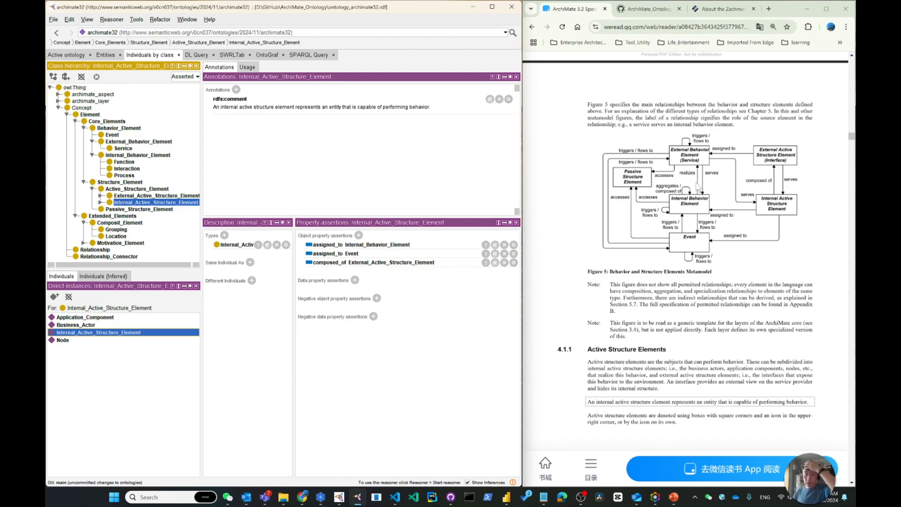
Step: Following the specification's Composite Elements figure, add the object property assertion aggregates Concept to the Grouping individual
left_click_drag(851, 139, 852, 149)
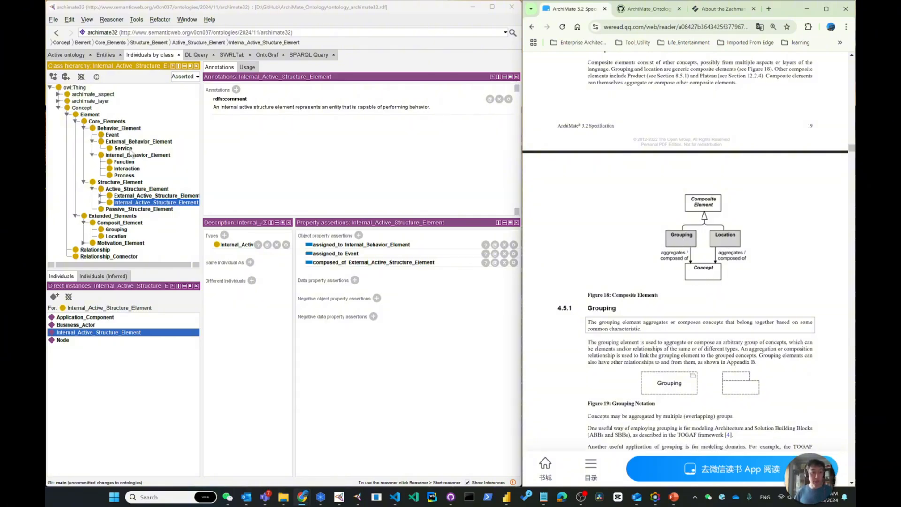
left_click(116, 230)
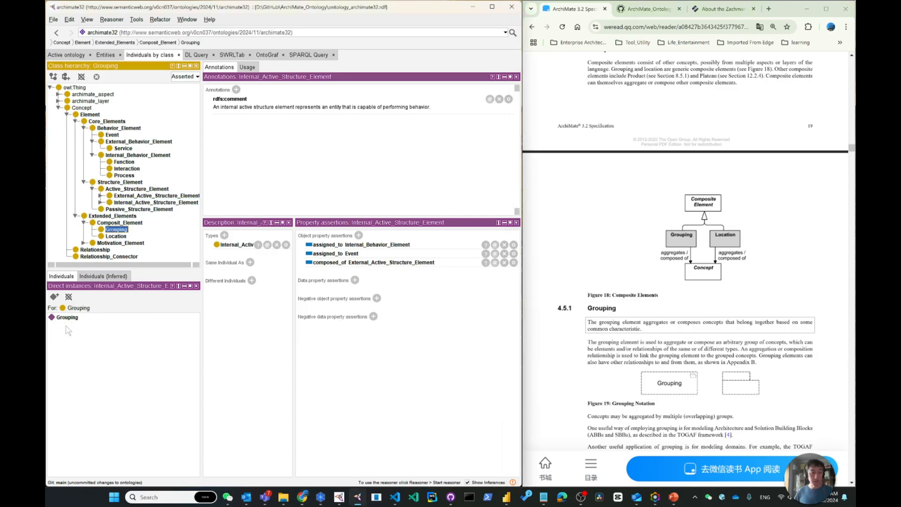
left_click(359, 235)
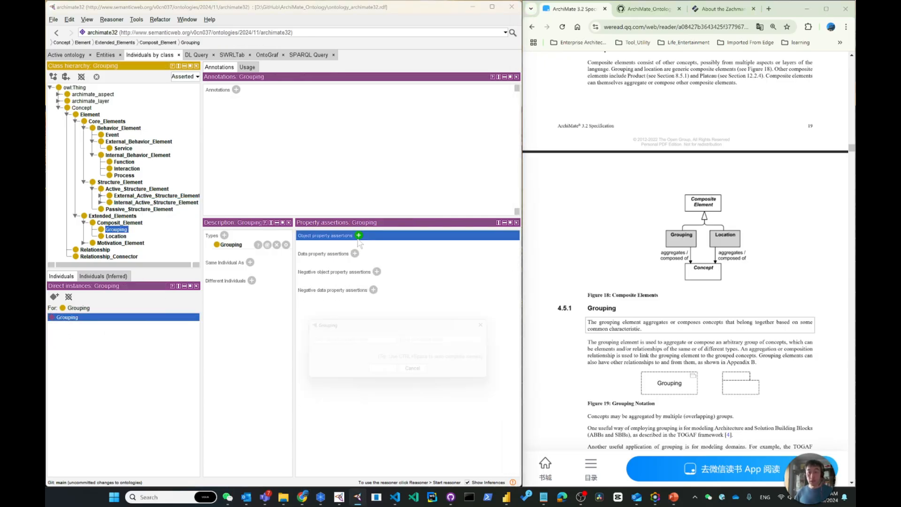
type("agre")
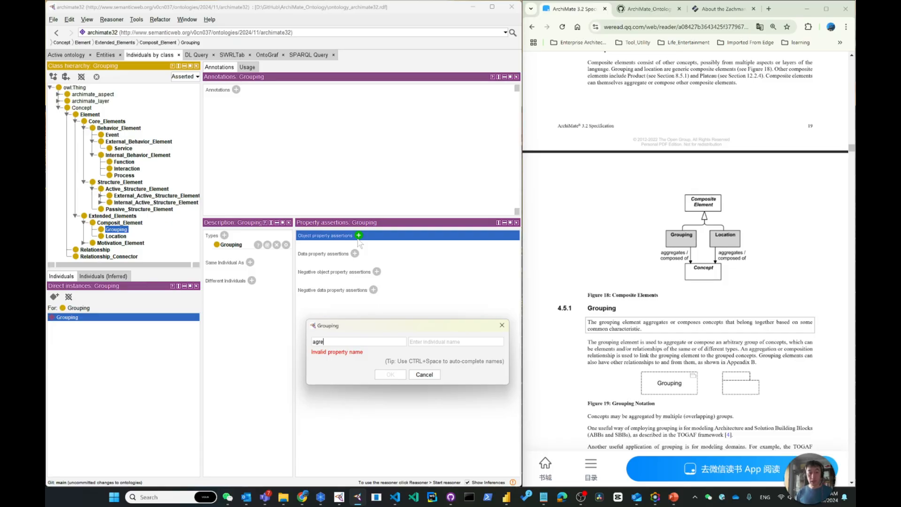
type("regates")
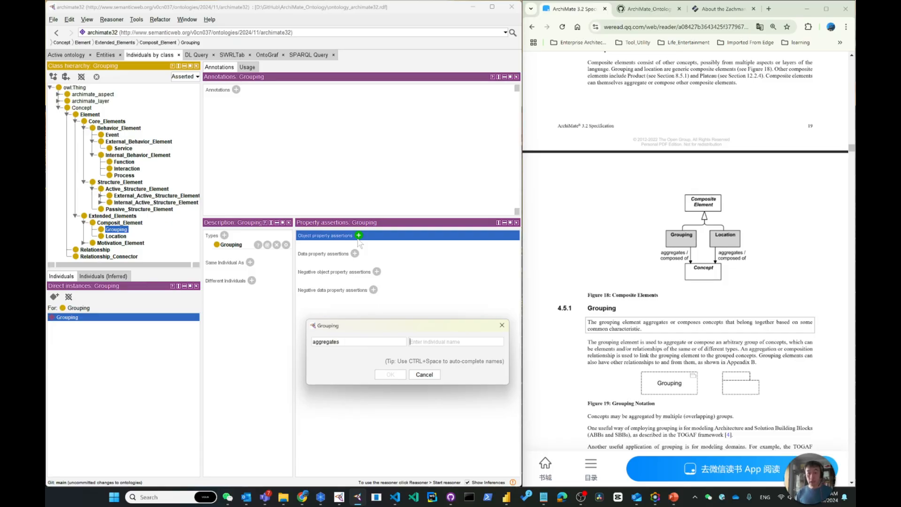
type("Concept")
key("Return")
Step: Add an object property assertion stating that the Grouping individual is composed_of Concept
left_click(359, 236)
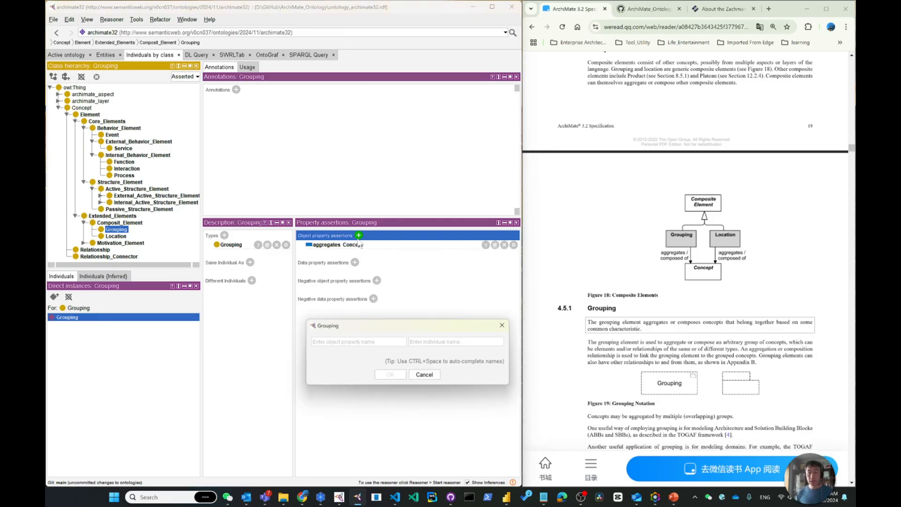
type("composed_of")
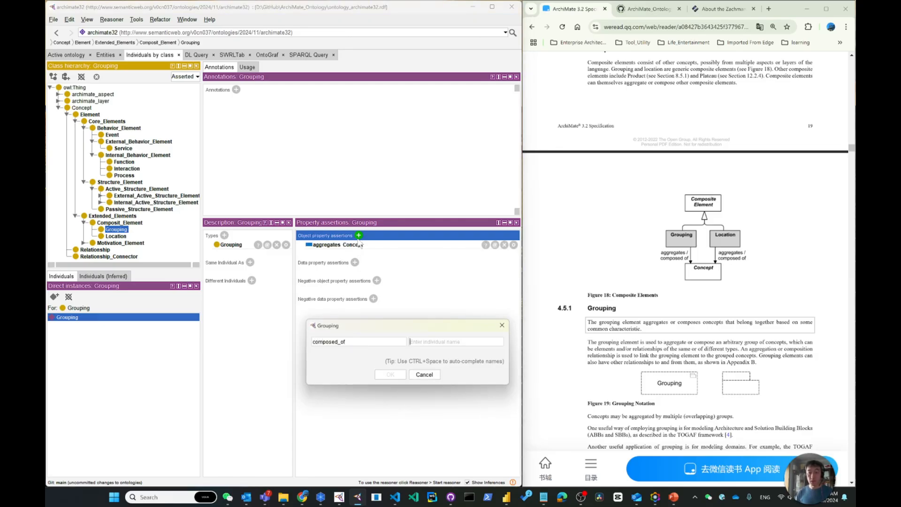
key("Tab")
type("Concept")
key("Return")
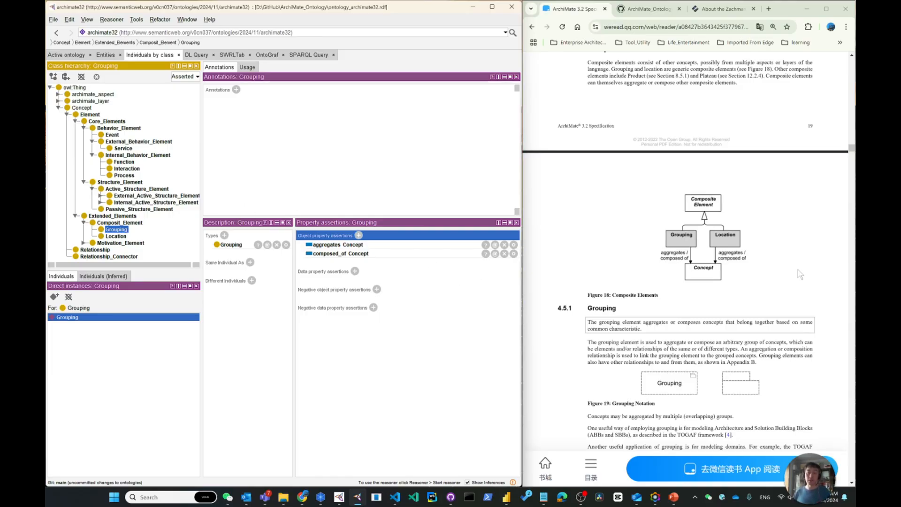
Step: Add the object property assertion aggregates Concept to the Location individual
left_click(115, 236)
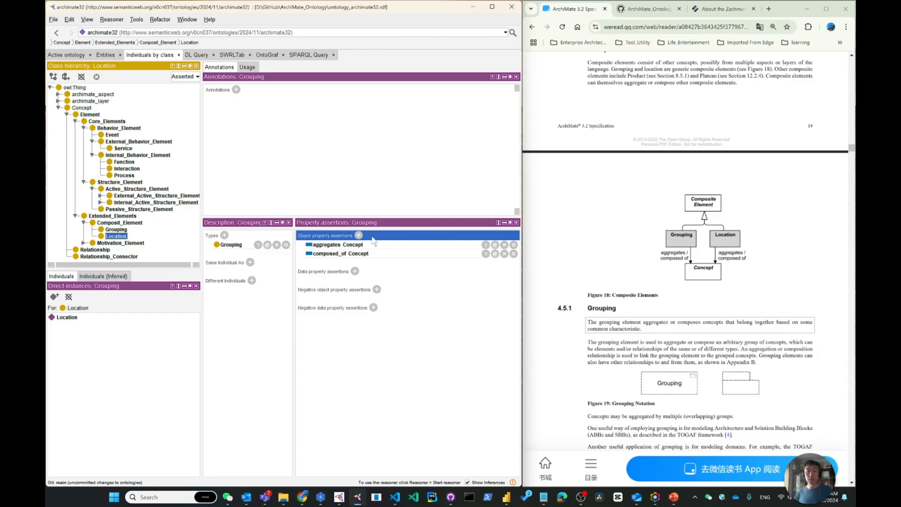
left_click(65, 318)
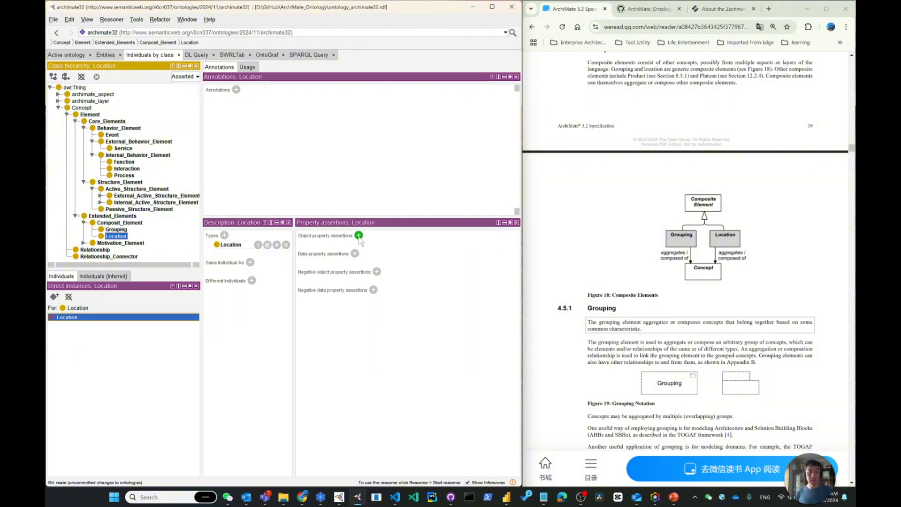
left_click(358, 235)
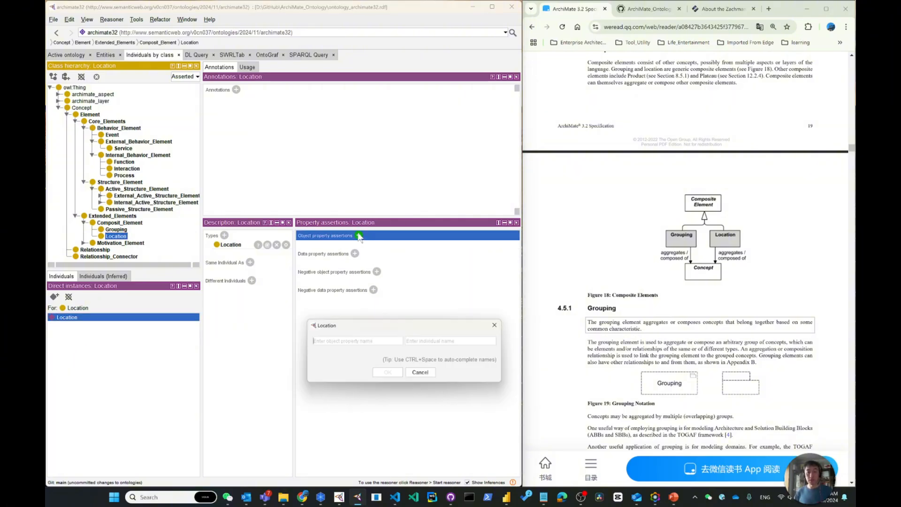
type("aggregates")
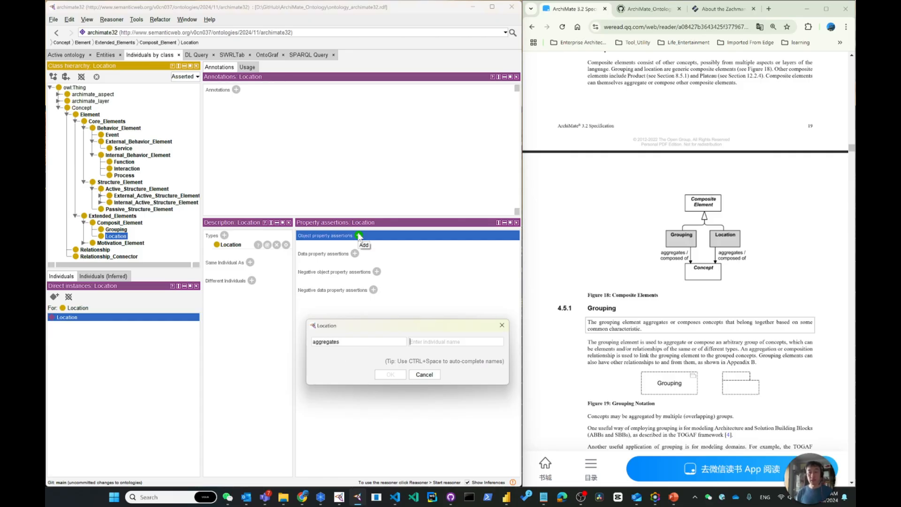
key("Tab")
type("Concept")
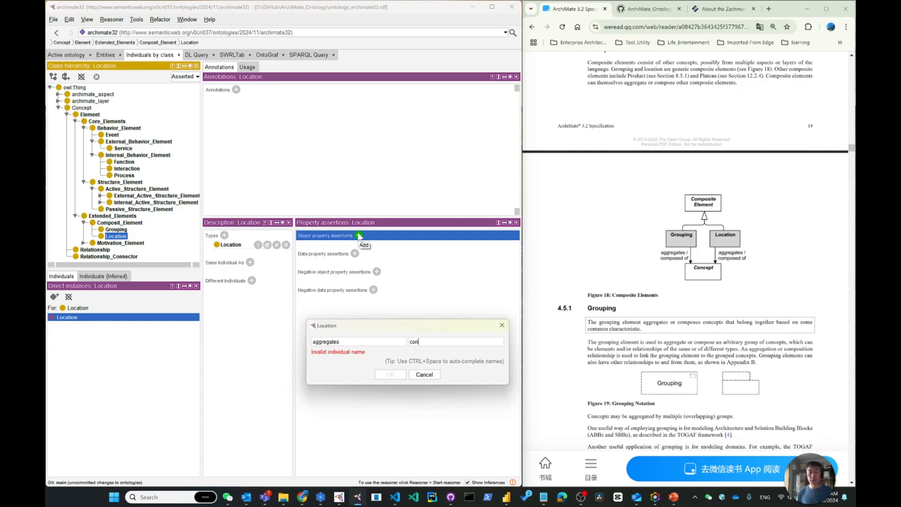
key("Return")
Step: Add an object property assertion stating that the Location individual is composed_of Concept
left_click(358, 235)
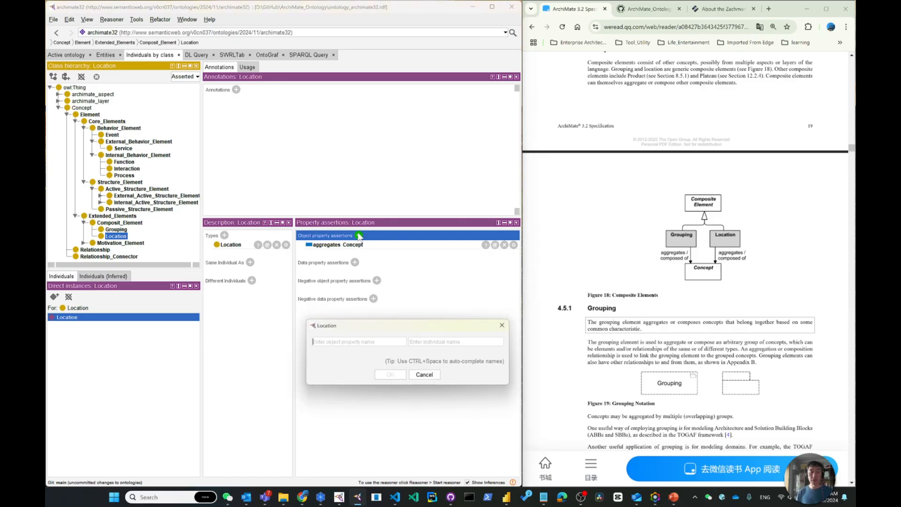
type("composed_of")
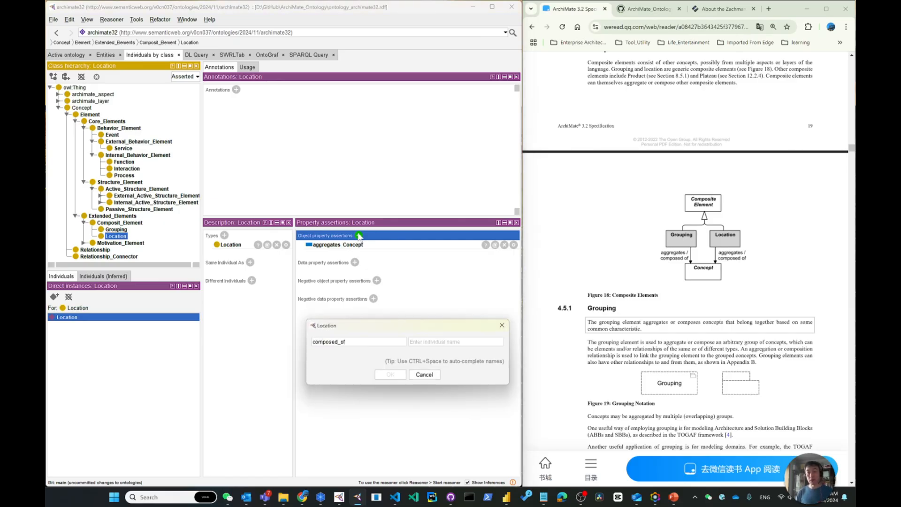
key("Tab")
type("co")
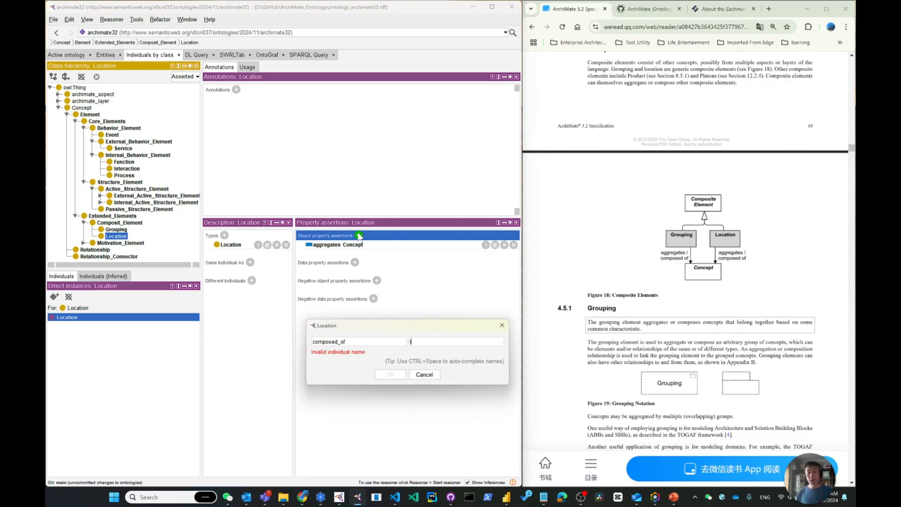
type("n")
key("ctrl+space")
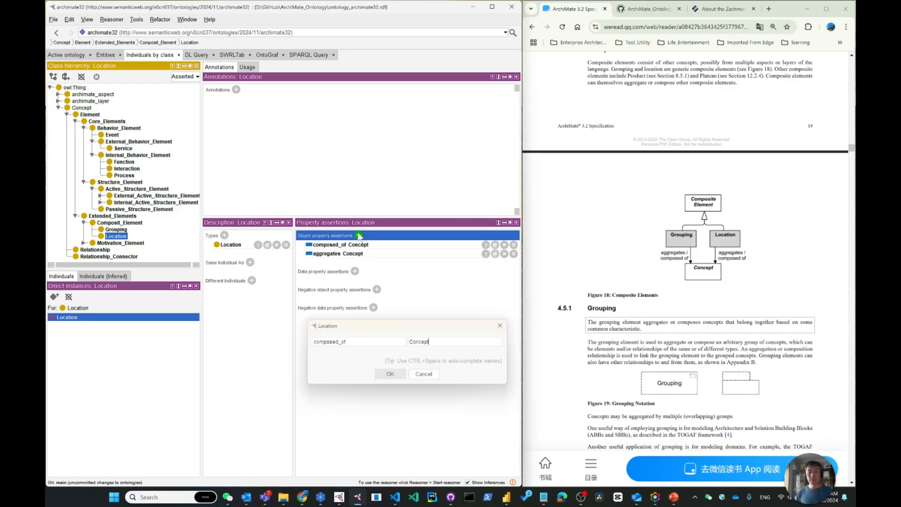
key("Return")
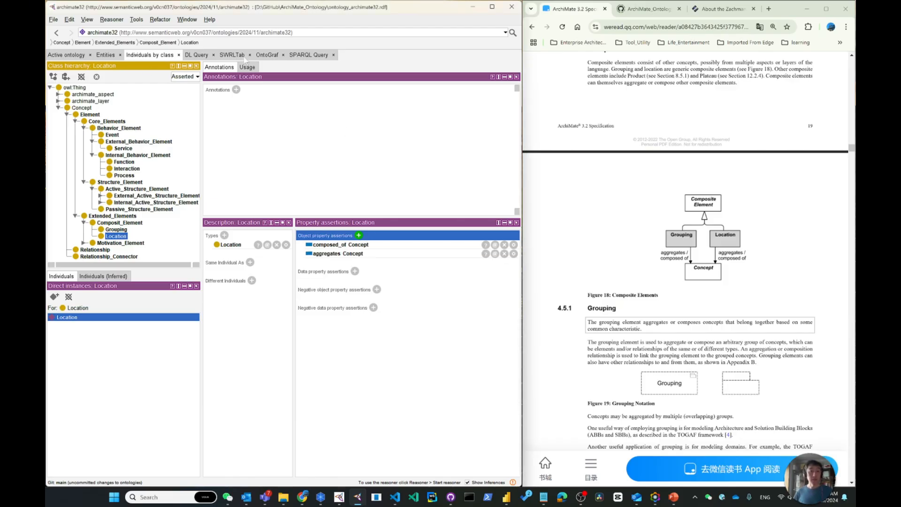
Step: In the OntoGraf class graph, reposition the Composit_Element and Concept nodes and place Relationship_Connector above Concept
left_click(239, 55)
left_click(266, 56)
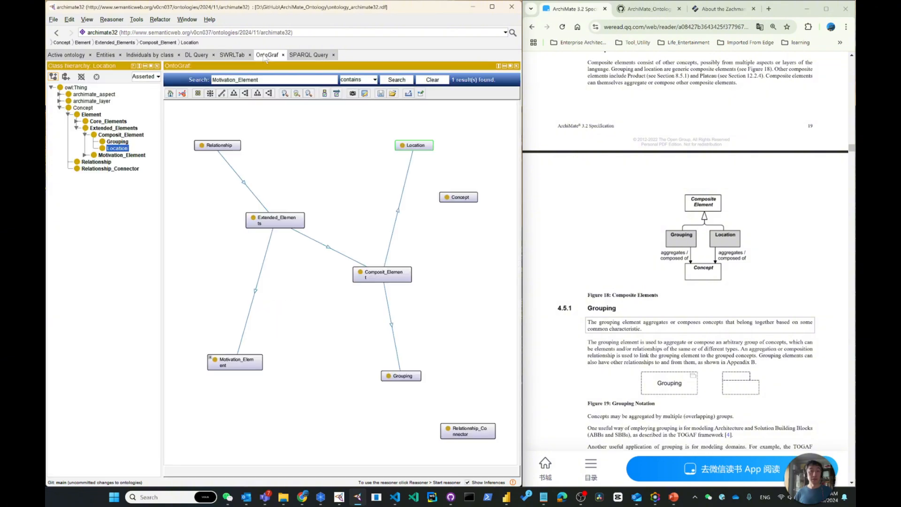
left_click(118, 143)
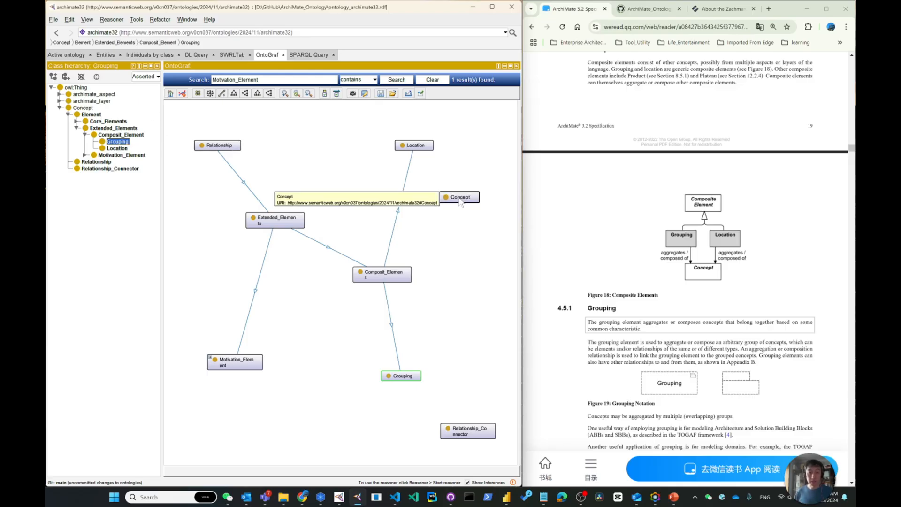
mouse_move(459, 199)
left_mouse_down()
mouse_move(340, 166)
mouse_move(461, 199)
left_mouse_up()
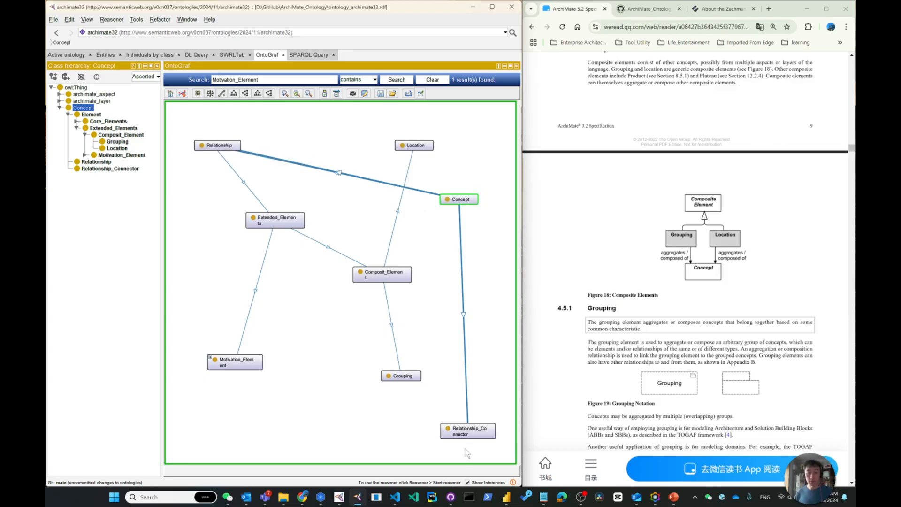
left_click_drag(382, 276, 349, 282)
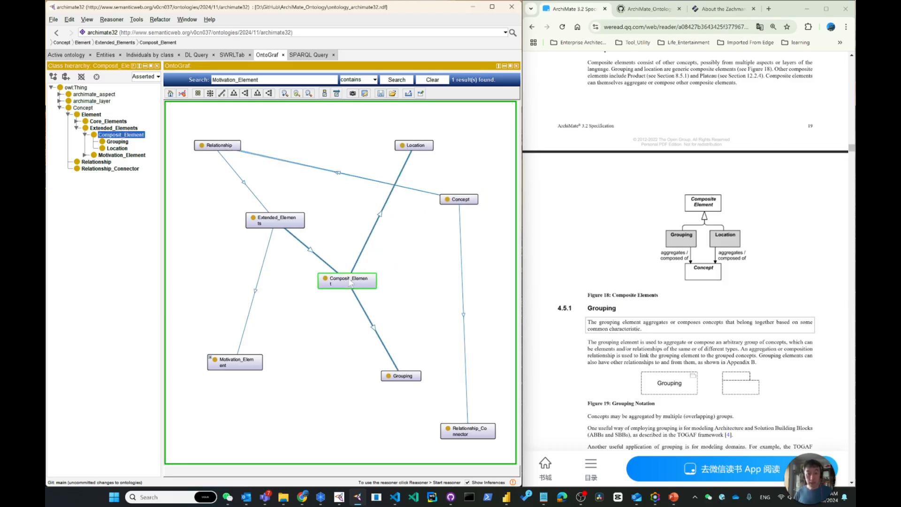
left_click_drag(467, 206, 473, 278)
left_click_drag(479, 438, 494, 206)
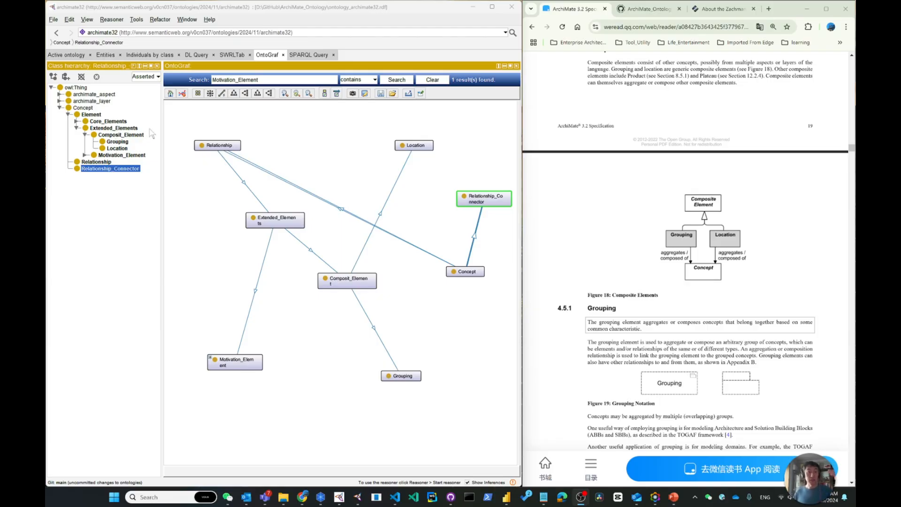
Step: Annotate the Composit_Element class with the rdfs:comment "Composite elements consist of other concepts, possibly from multiple aspects or layers of the language."
scroll(673, 186, "up", 2)
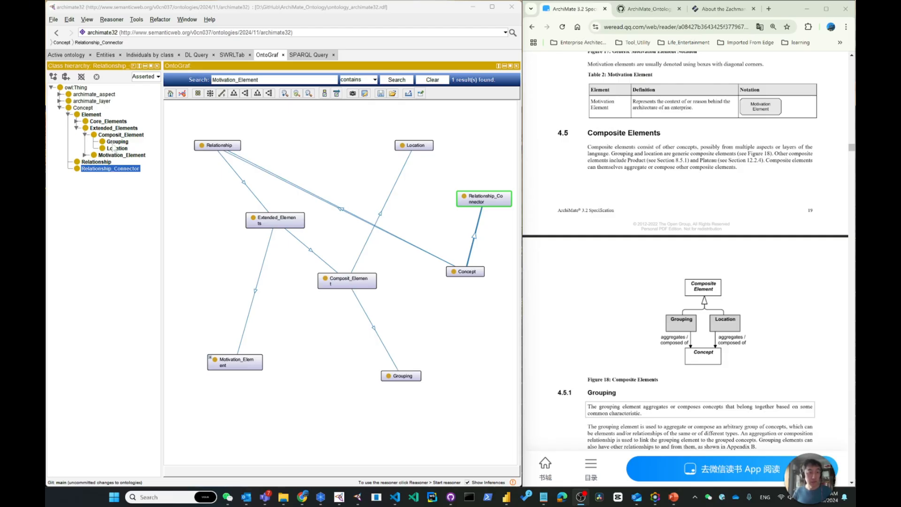
left_click(117, 135)
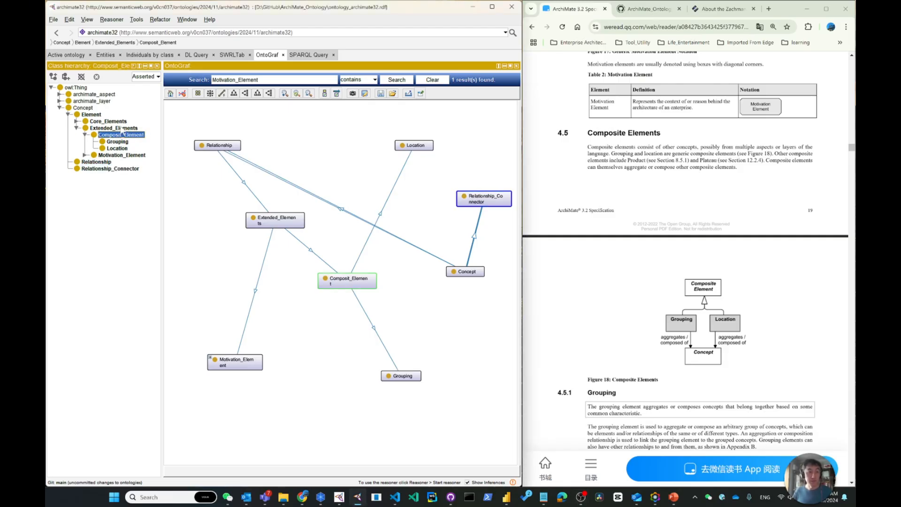
left_click(106, 55)
left_click(65, 79)
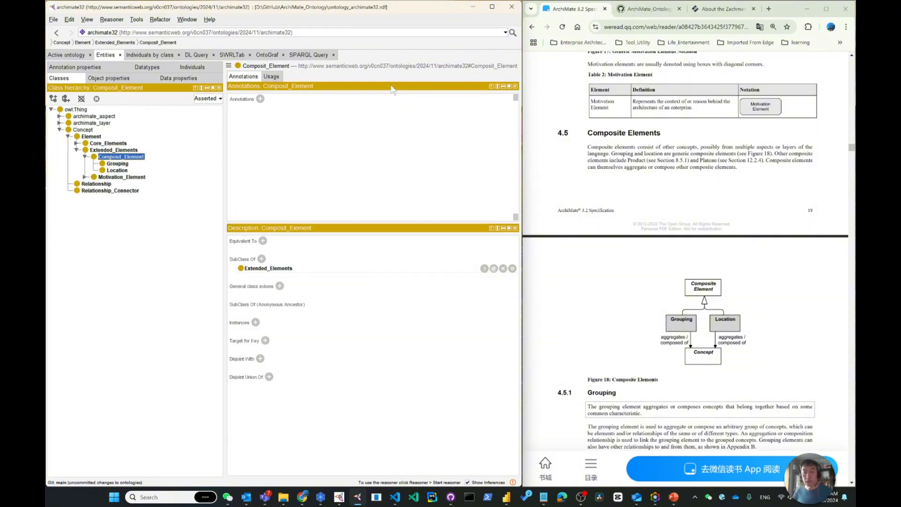
left_click(259, 99)
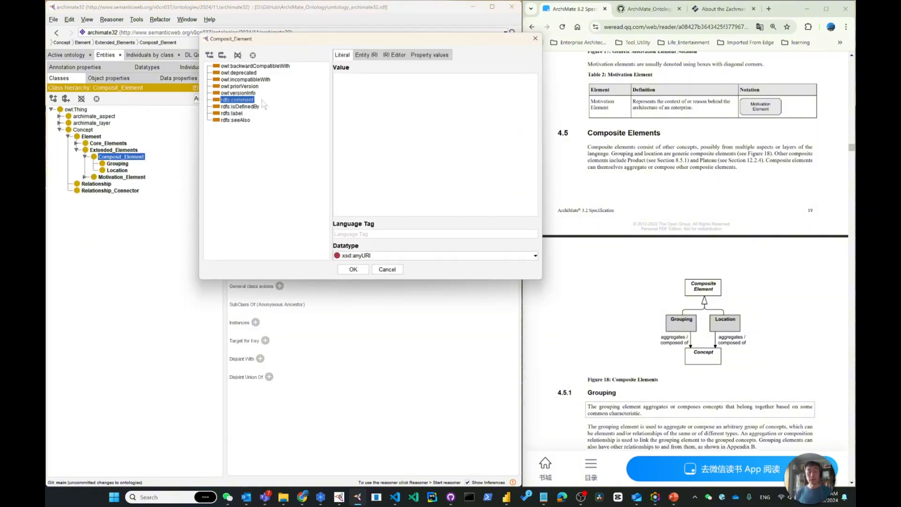
type("Composite elements")
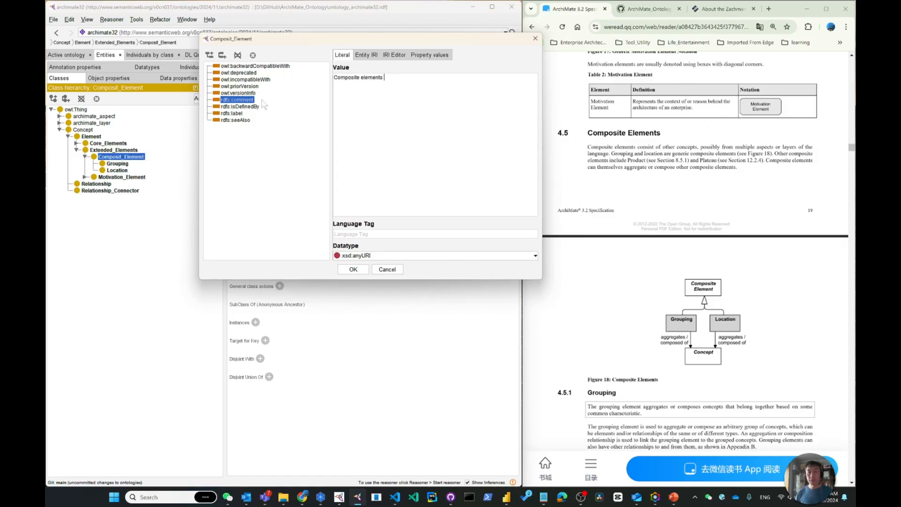
type(" consist of other concepts, possibly from multiple aspects or layers of the language.")
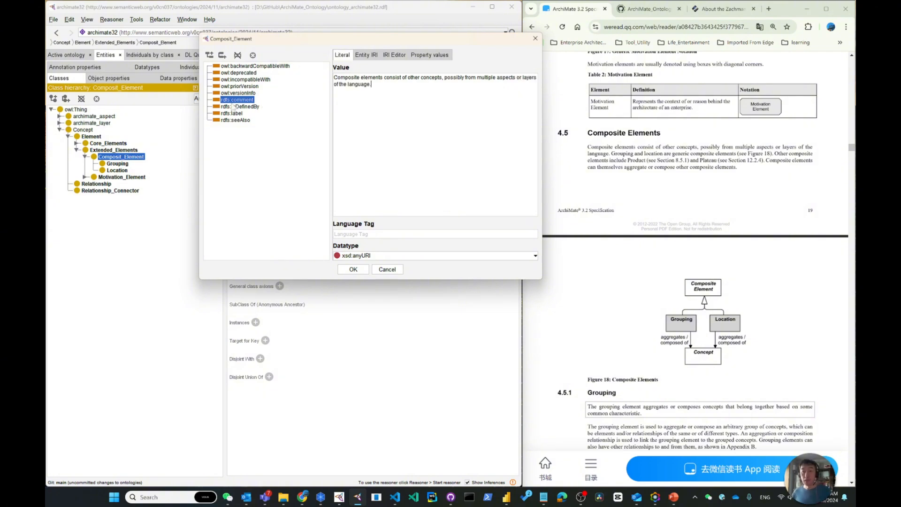
left_click(353, 270)
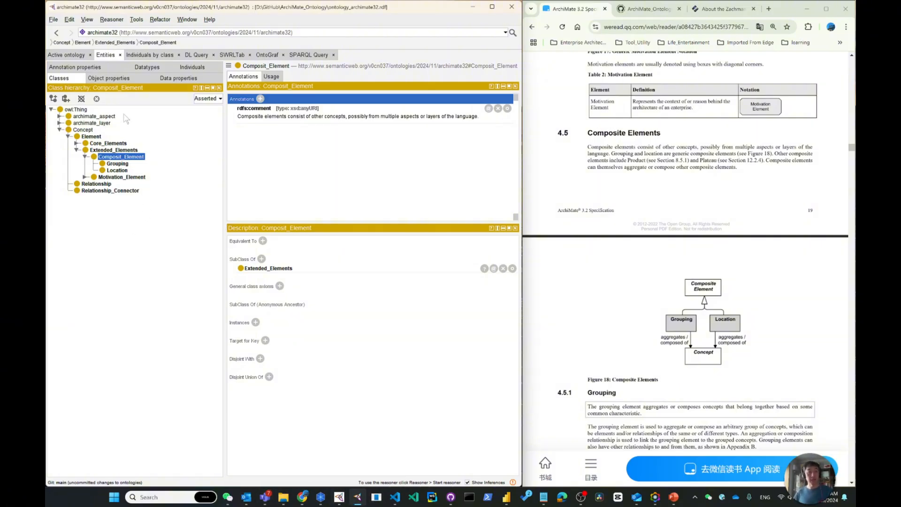
Step: Switch to VS Code and duplicate the ontology_archimate32.rdf file in the ArchiMate_Ontology project
left_click(58, 55)
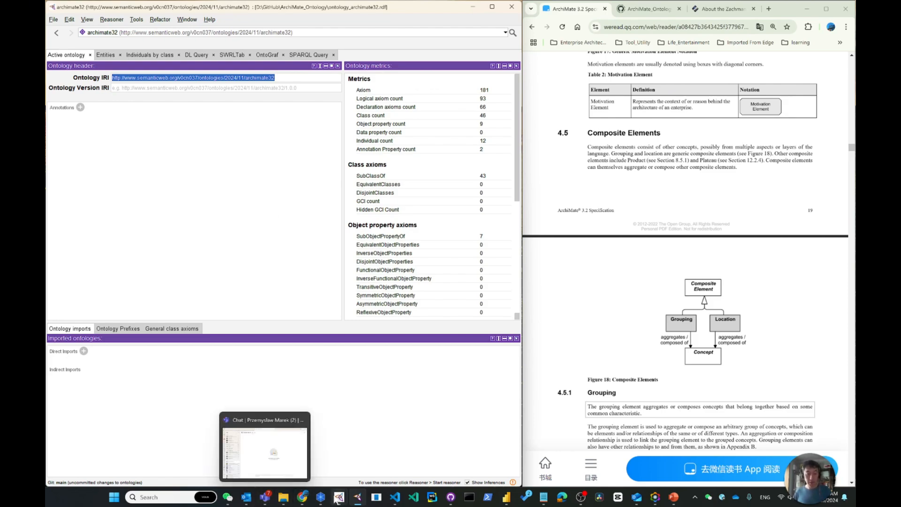
left_click(394, 497)
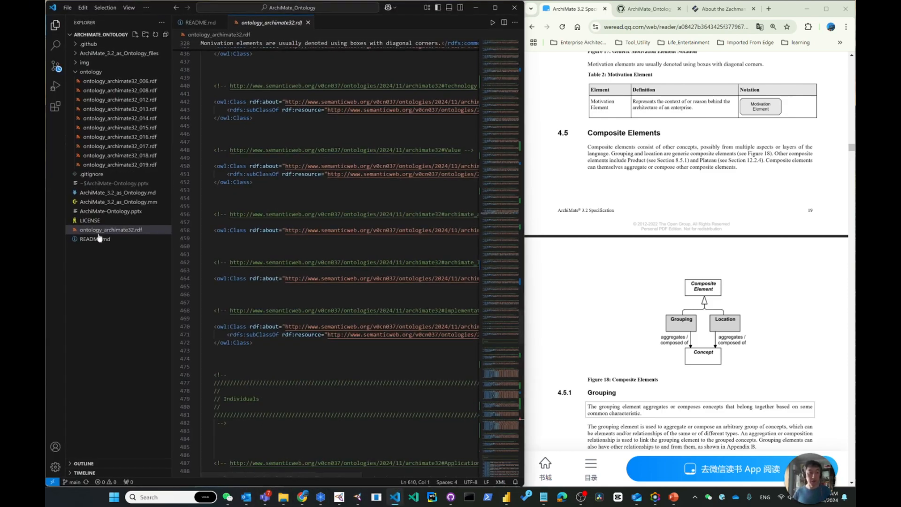
left_click(162, 232)
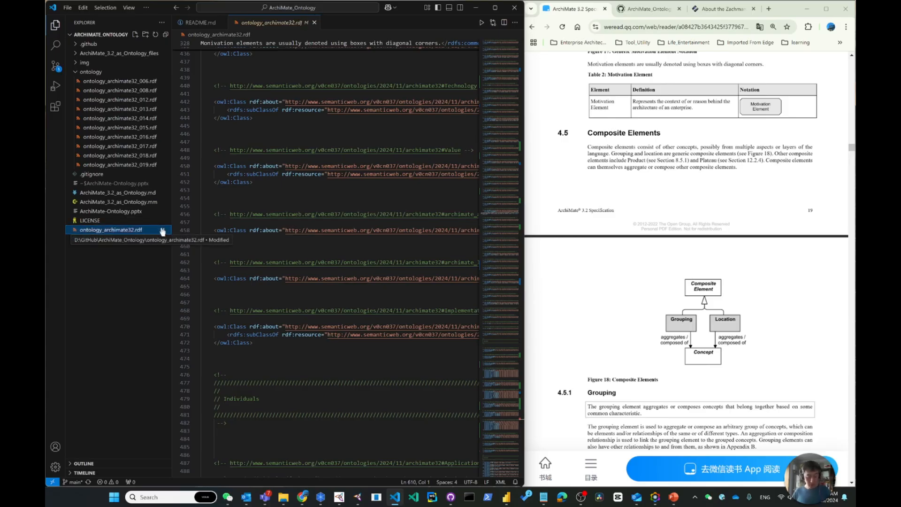
key("ctrl+c")
key("ctrl+v")
Step: Rename the copied file to ontology_archimate32_020.rdf, move it into the ontology folder and close it in the editor
key("F2")
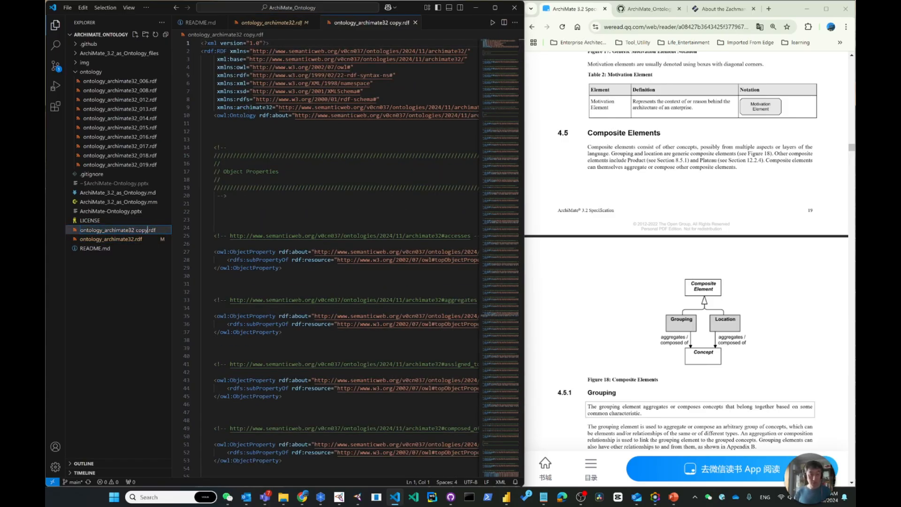
key("BackSpace")
key("BackSpace")
key("BackSpace")
key("BackSpace")
key("BackSpace")
type("_020")
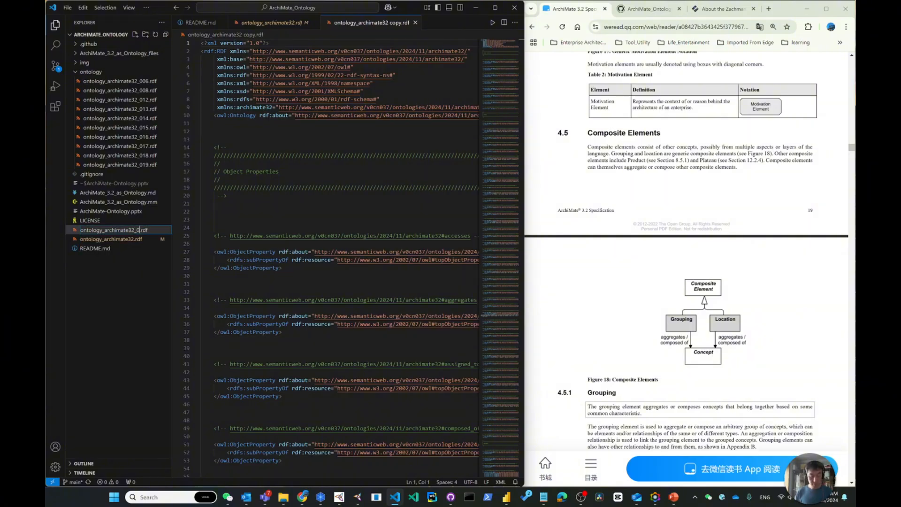
key("Return")
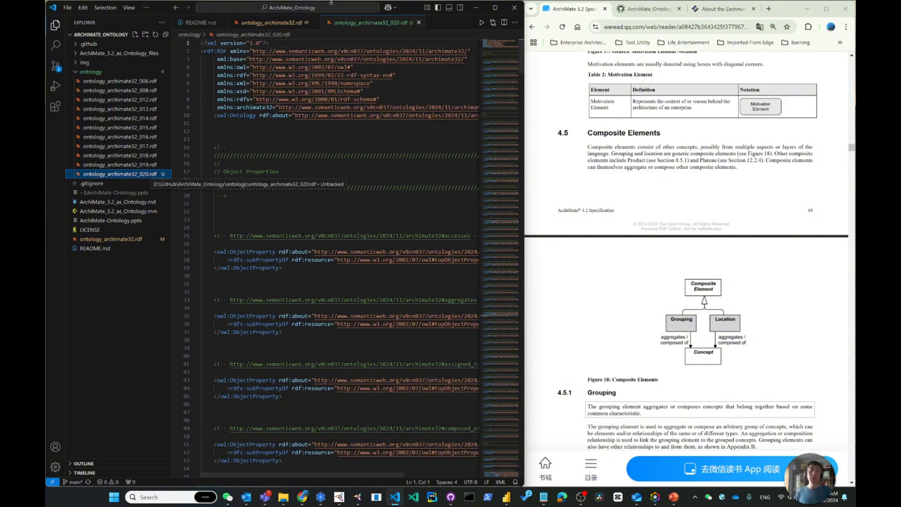
left_click(418, 23)
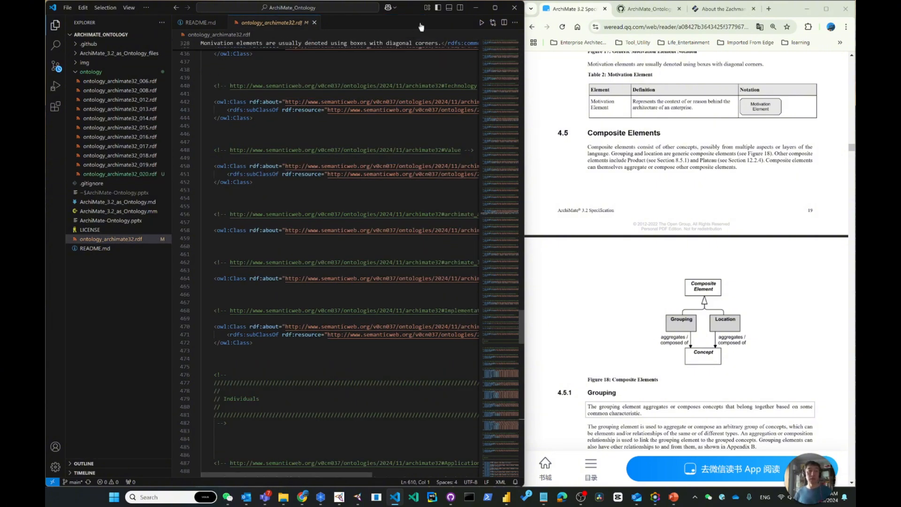